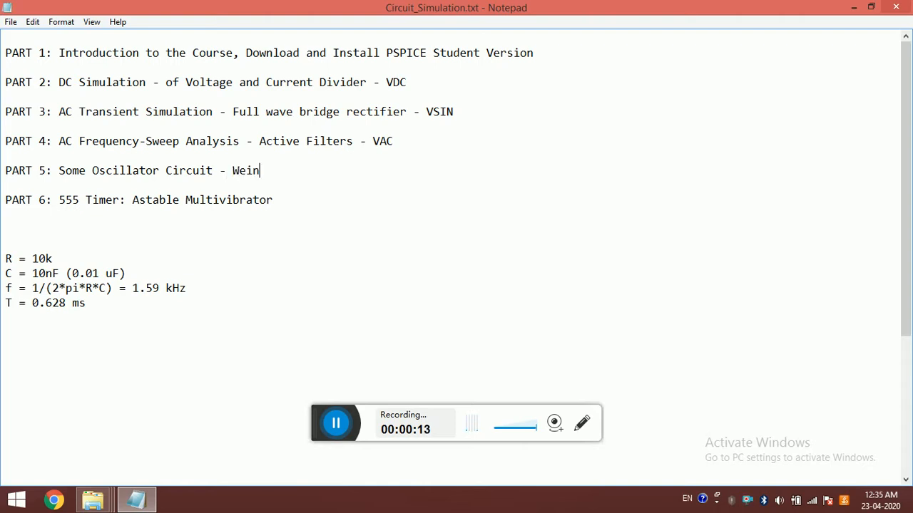
# Step: Complete the PART 5 line of the course outline with "Wien Bridge Oscillator - AF"
pyautogui.write('ien B')
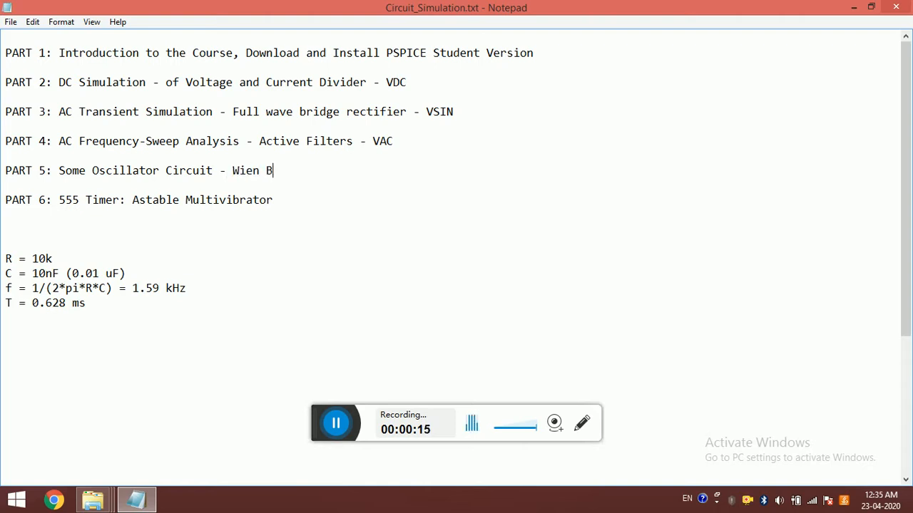
pyautogui.write('ridge Os i')
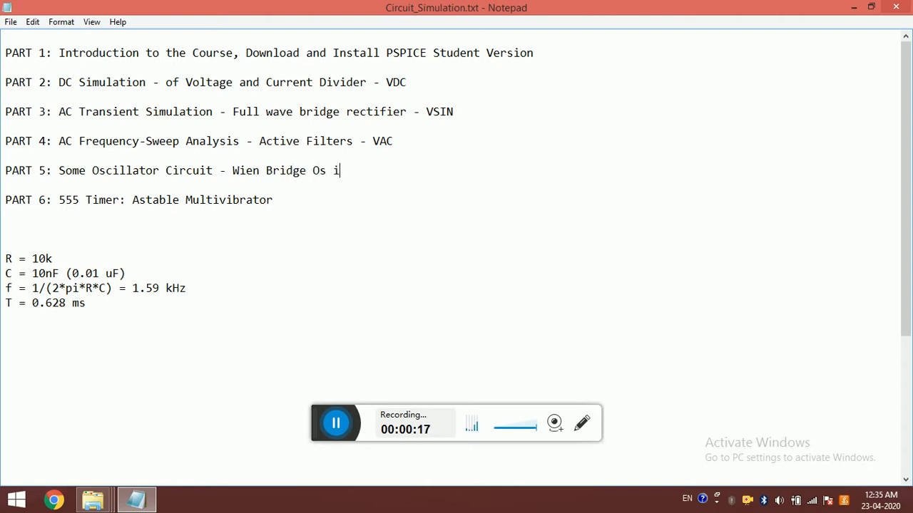
pyautogui.press('BackSpace')
pyautogui.write('scillator')
pyautogui.hotkey('ctrl', 'shift', 'Left')
pyautogui.hotkey('ctrl', 'shift', 'Left')
pyautogui.hotkey('ctrl', 'shift', 'Left')
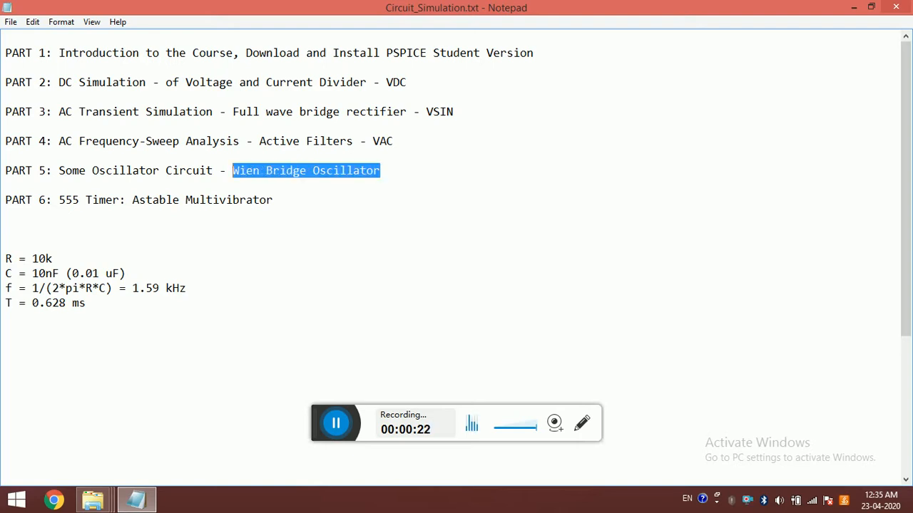
pyautogui.click(239, 171)
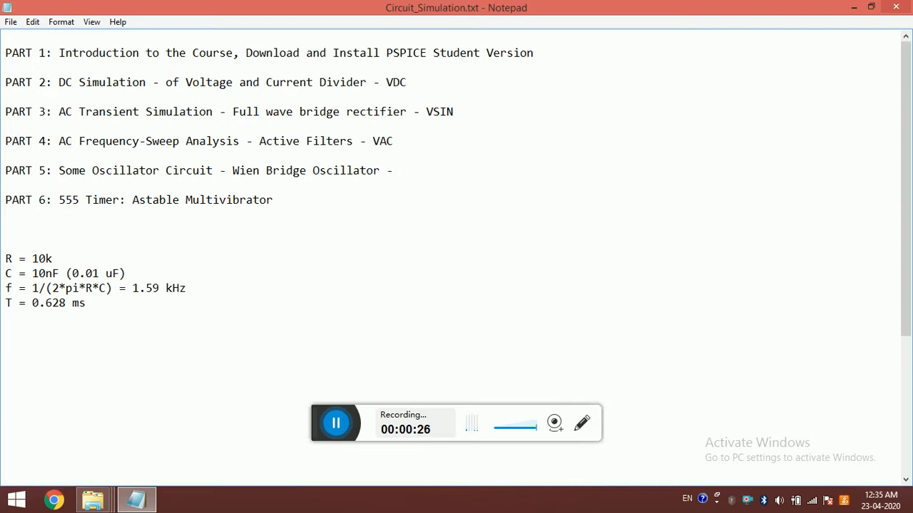
pyautogui.write('AF')
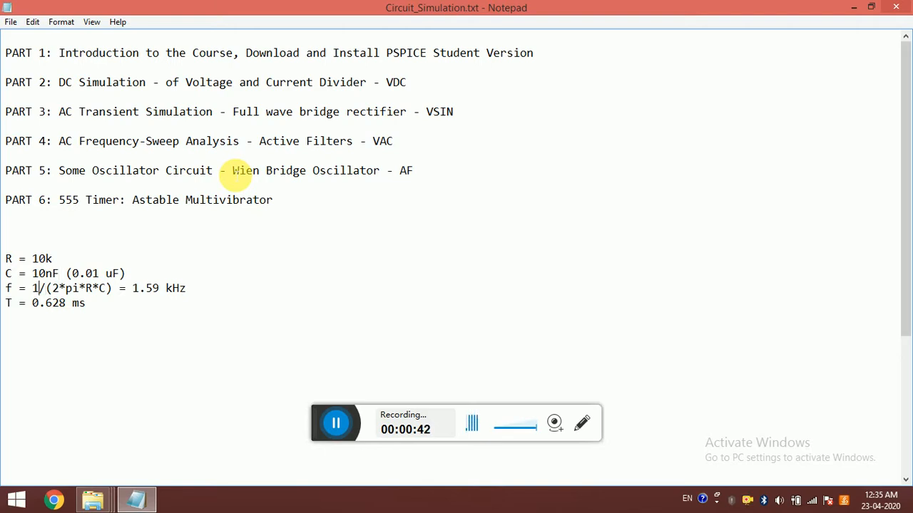
# Step: Review the calculated frequency f and period T in the component notes below the outline
pyautogui.hotkey('shift', 'Right')
pyautogui.hotkey('shift', 'Right')
pyautogui.hotkey('shift', 'Right')
pyautogui.hotkey('shift', 'Right')
pyautogui.hotkey('shift', 'Right')
pyautogui.hotkey('shift', 'Right')
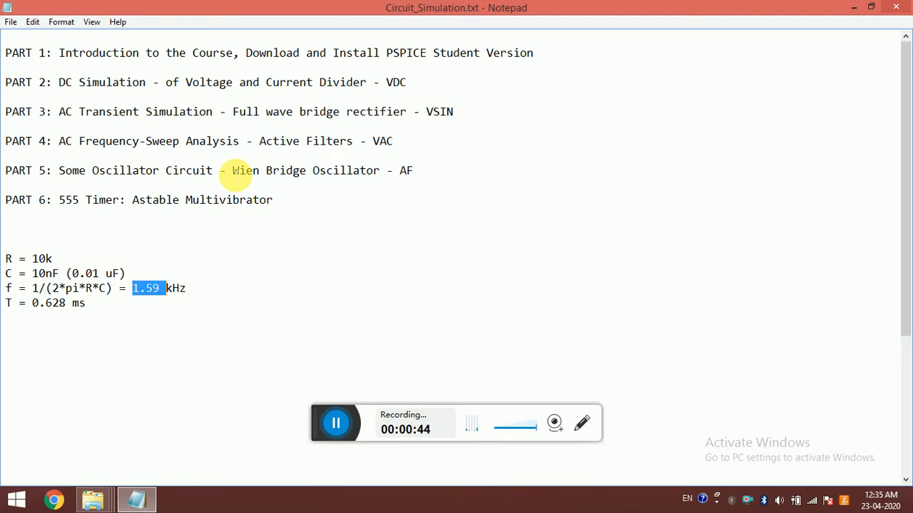
pyautogui.press('End')
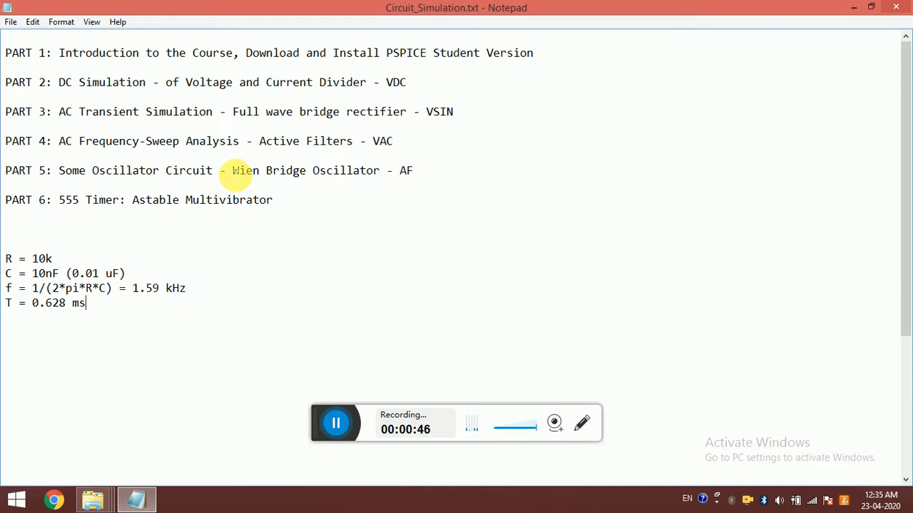
pyautogui.hotkey('shift', 'Left')
pyautogui.hotkey('shift', 'Left')
pyautogui.hotkey('shift', 'Left')
pyautogui.hotkey('shift', 'Left')
pyautogui.hotkey('shift', 'Left')
pyautogui.hotkey('shift', 'Left')
pyautogui.hotkey('shift', 'Left')
pyautogui.hotkey('shift', 'Left')
pyautogui.press('Left')
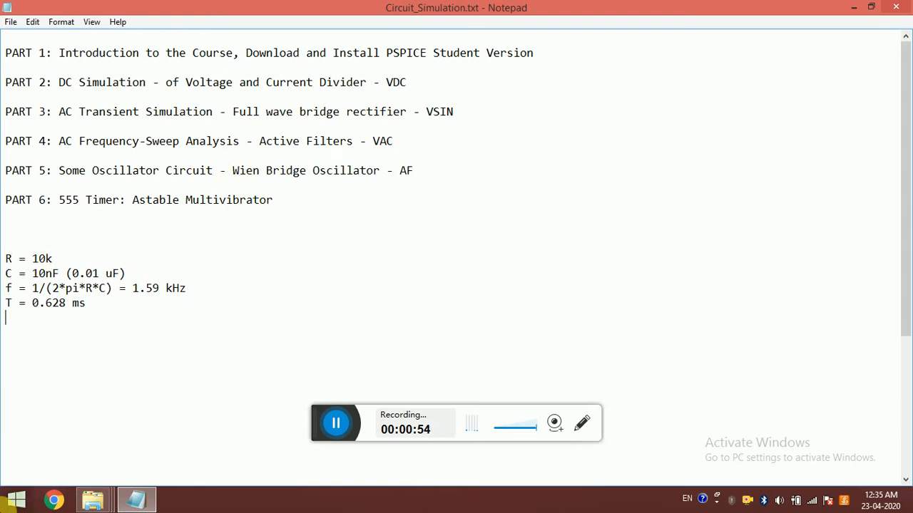
# Step: Search for the Schematics program and switch to PSpice Schematics with an empty schematic page
pyautogui.click(16, 500)
pyautogui.write('c')
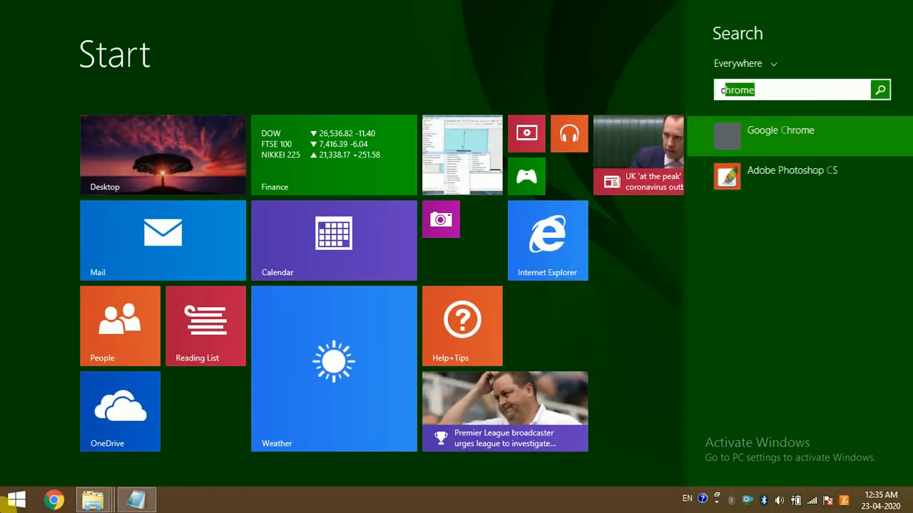
pyautogui.press('BackSpace')
pyautogui.press('BackSpace')
pyautogui.write('sche')
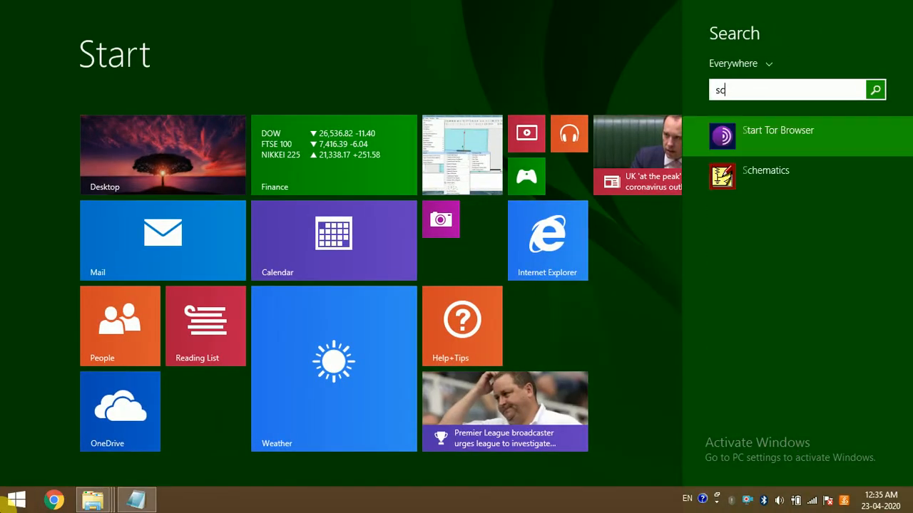
pyautogui.press('Escape')
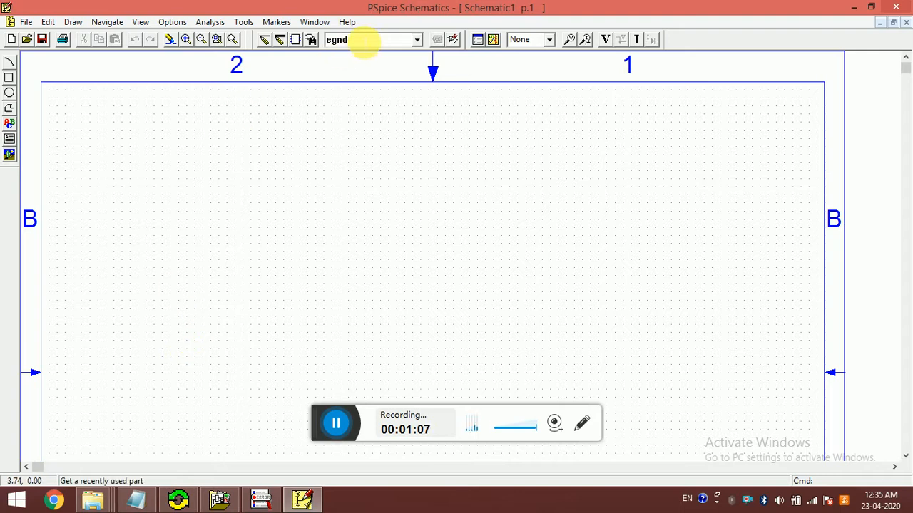
# Step: Search the part library descriptions for "opamp" and compare the basic and advanced part browser views
pyautogui.click(311, 39)
pyautogui.click(229, 74)
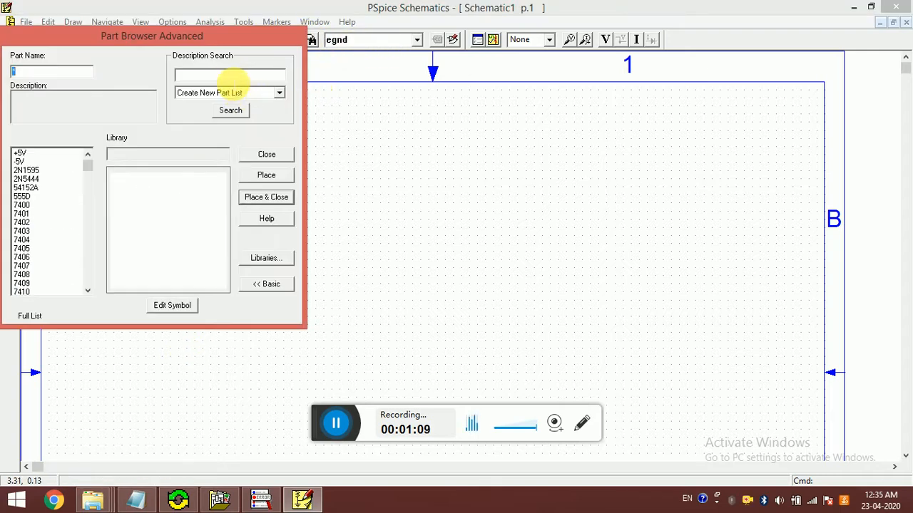
pyautogui.write('opamp')
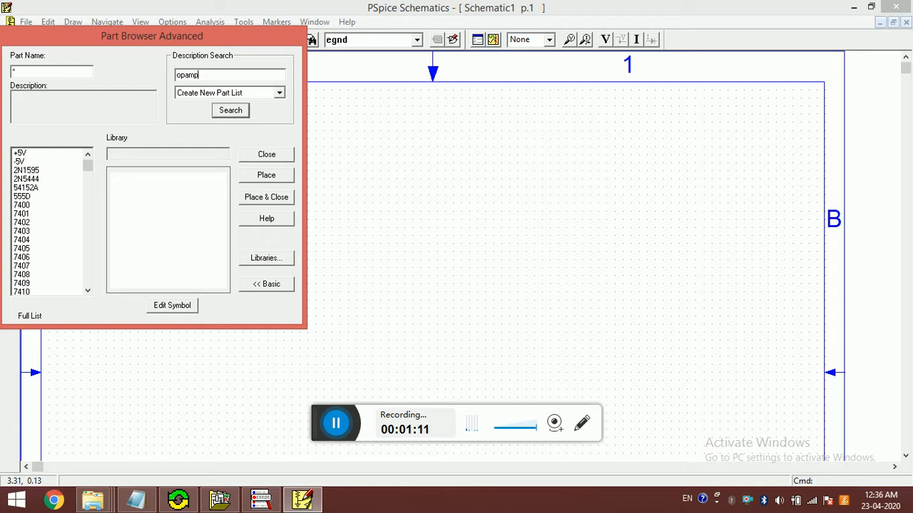
pyautogui.click(230, 111)
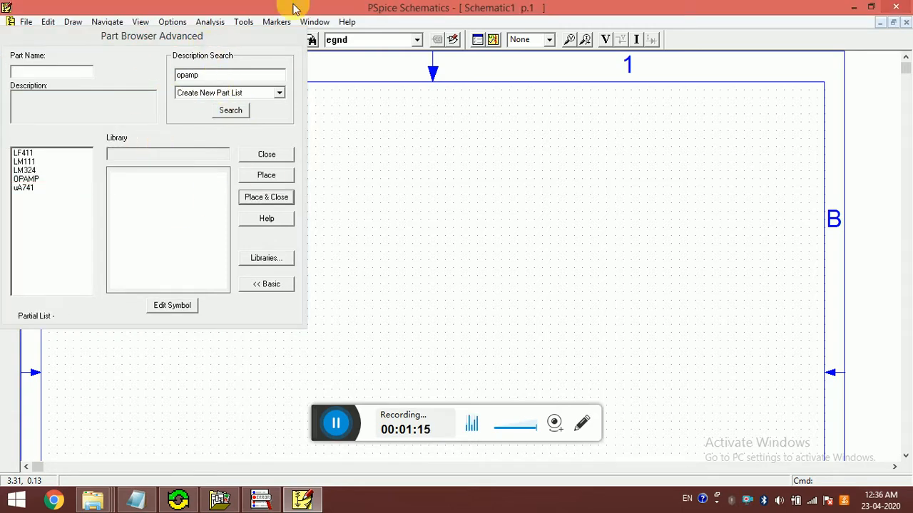
pyautogui.click(262, 285)
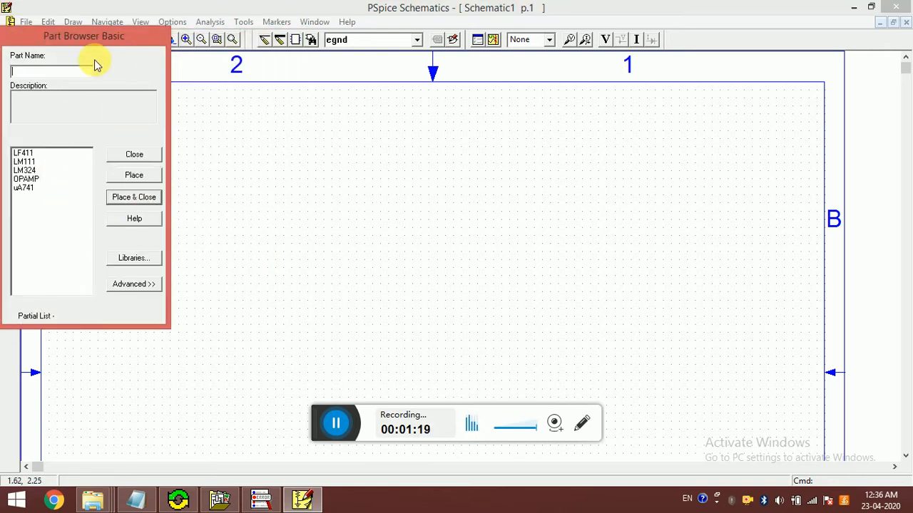
pyautogui.click(127, 285)
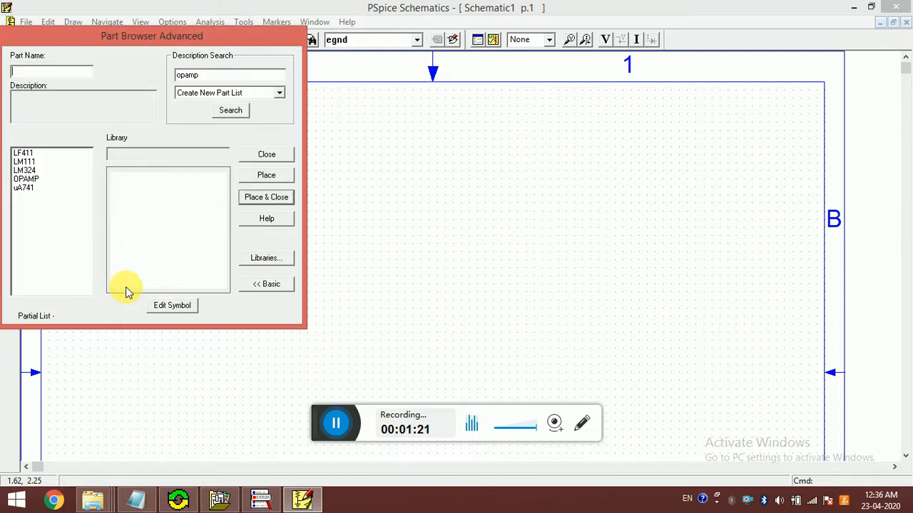
# Step: Clear the description search, choose the part uA741 by name, and cancel its placement
pyautogui.moveTo(214, 74); pyautogui.dragTo(171, 77)
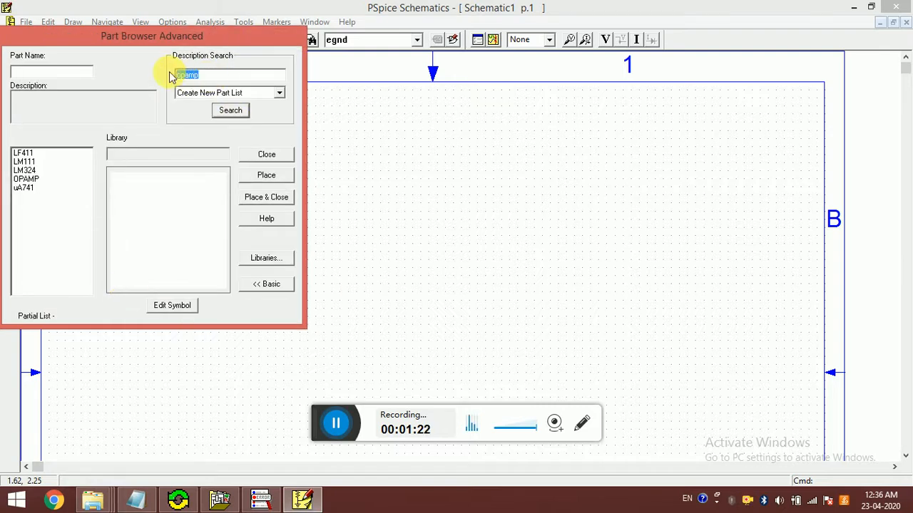
pyautogui.press('BackSpace')
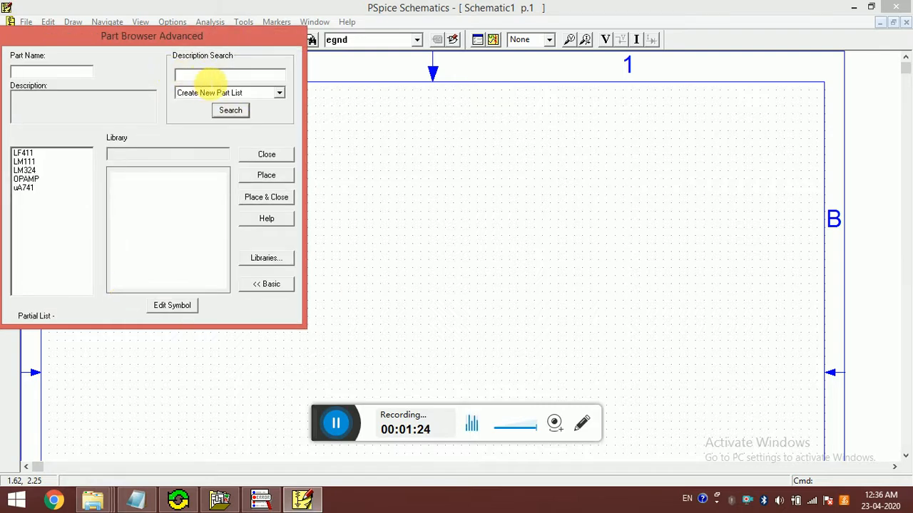
pyautogui.click(54, 72)
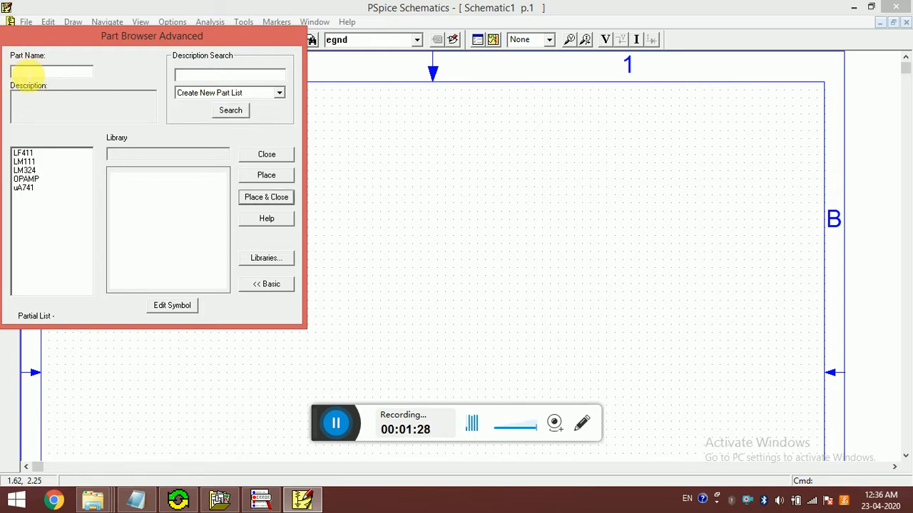
pyautogui.write('u')
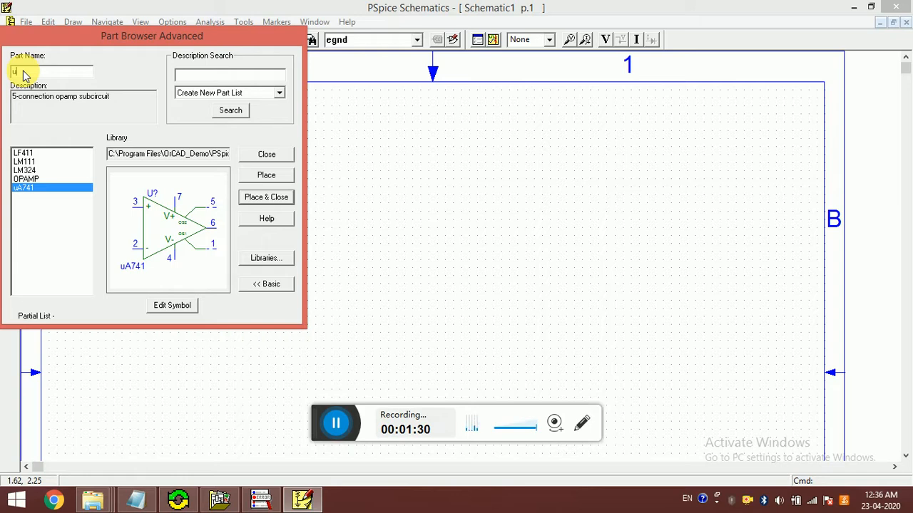
pyautogui.write('a741')
pyautogui.press('Return')
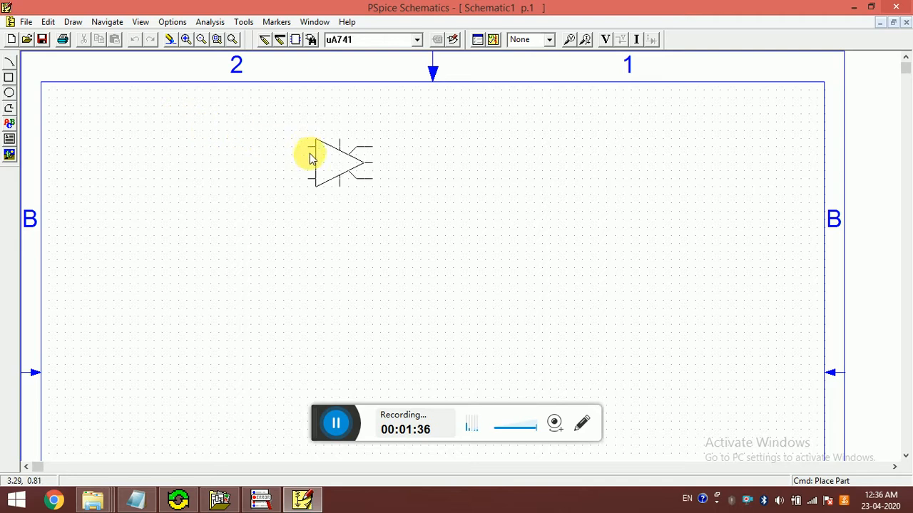
pyautogui.rightClick(310, 157)
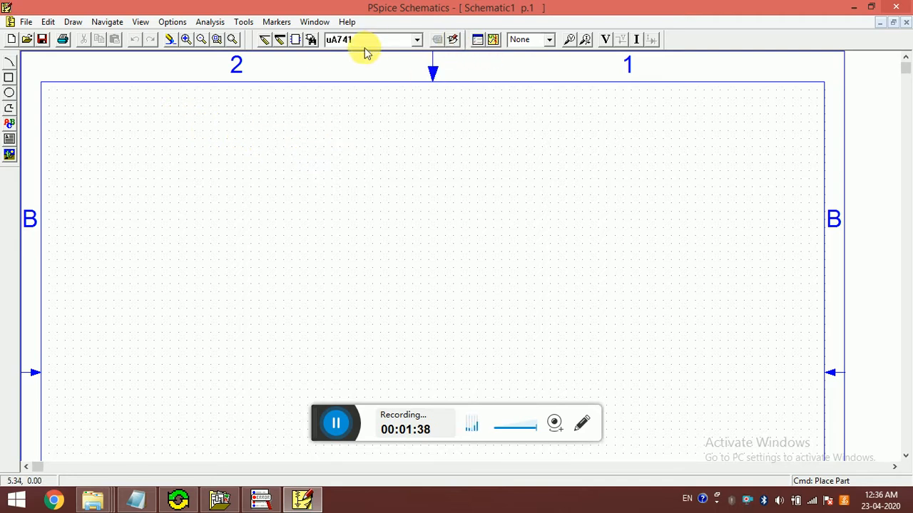
# Step: Place one uA741 op-amp from the opamp part list in the upper middle of the schematic page
pyautogui.click(309, 41)
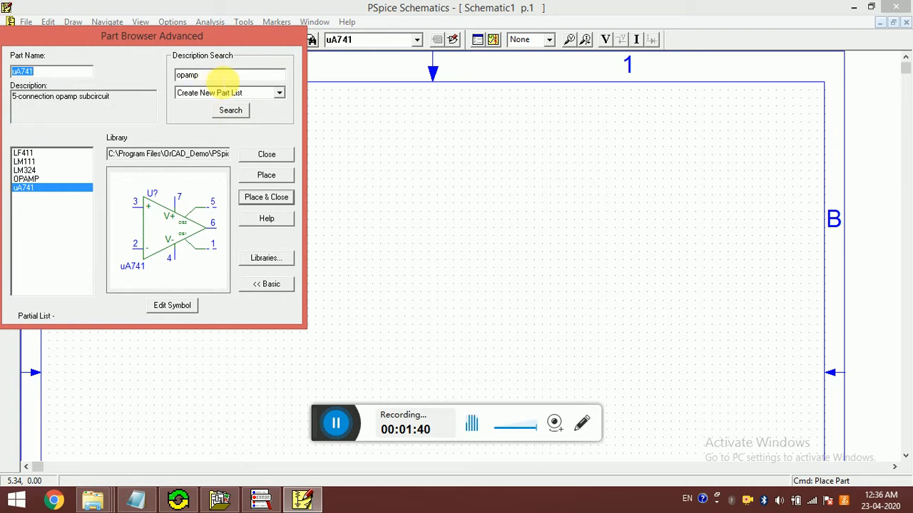
pyautogui.click(230, 110)
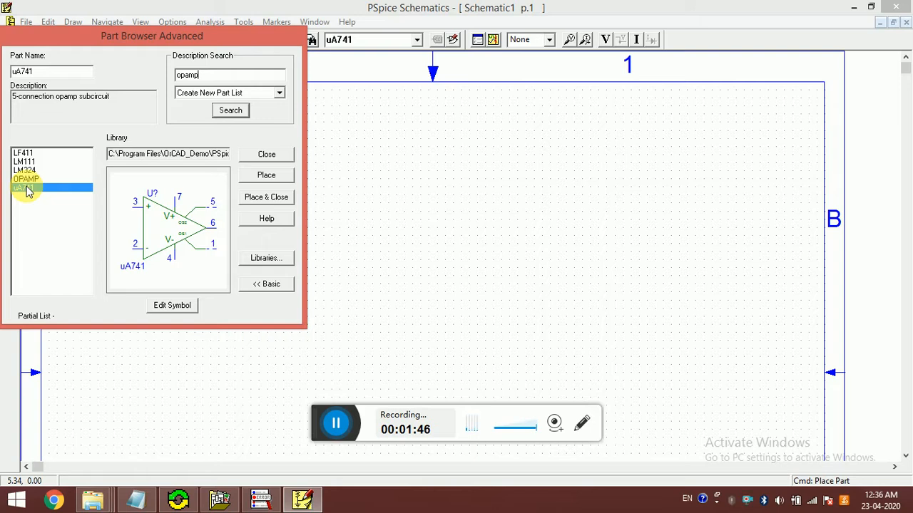
pyautogui.click(265, 200)
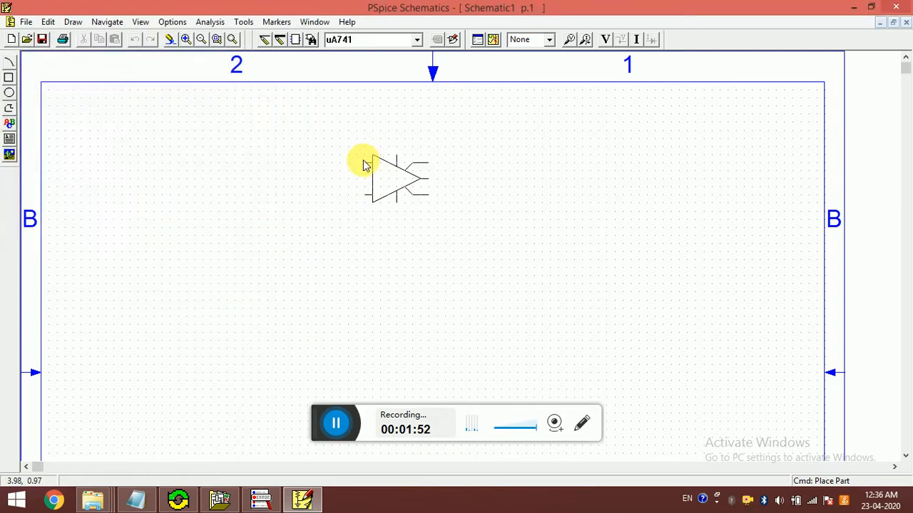
pyautogui.click(364, 165)
pyautogui.rightClick(363, 164)
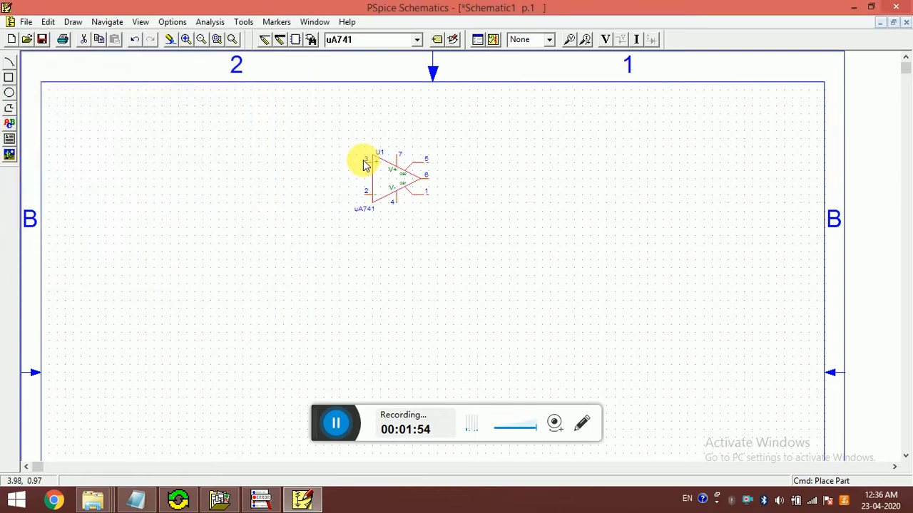
# Step: Move the uA741 op-amp slightly down and to the left on the schematic page
pyautogui.click(219, 41)
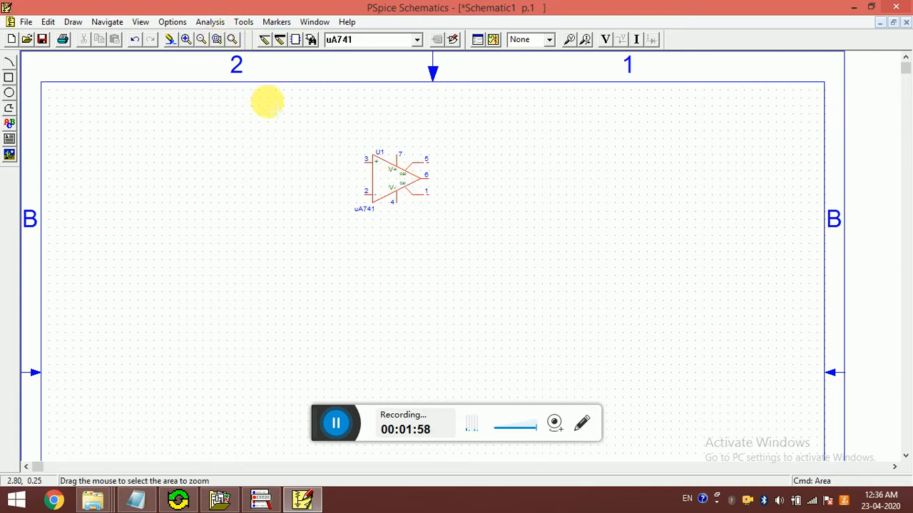
pyautogui.moveTo(265, 104); pyautogui.dragTo(582, 320)
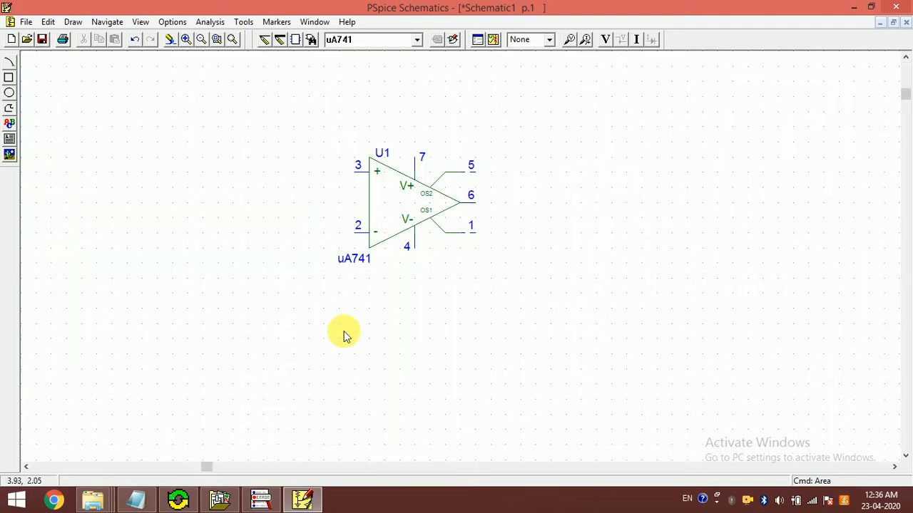
pyautogui.moveTo(386, 217); pyautogui.dragTo(365, 230)
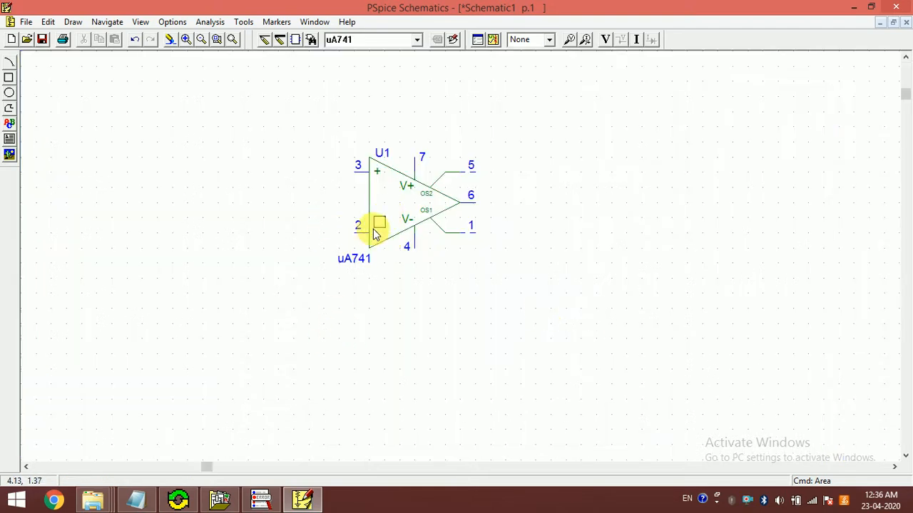
pyautogui.moveTo(403, 190); pyautogui.dragTo(350, 220)
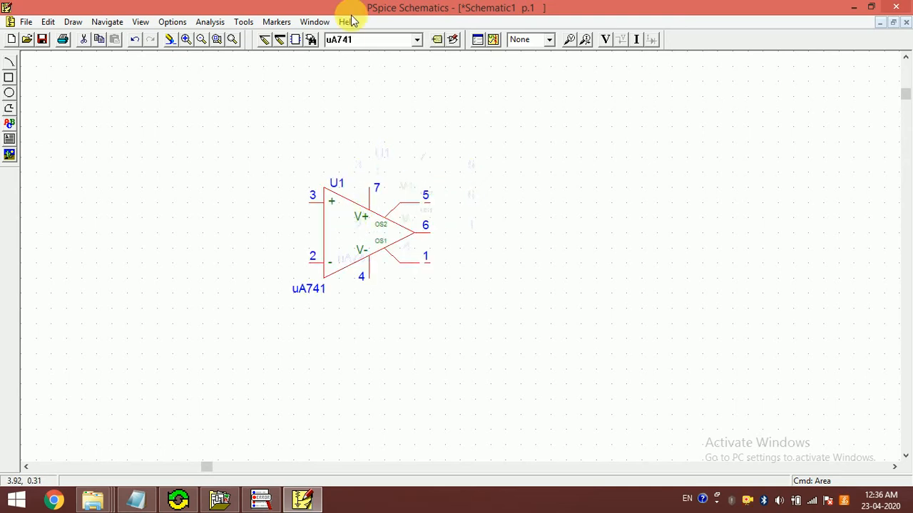
# Step: Place two VDC voltage sources, one above the other, to the right of the op-amp
pyautogui.click(352, 41)
pyautogui.write('vdc')
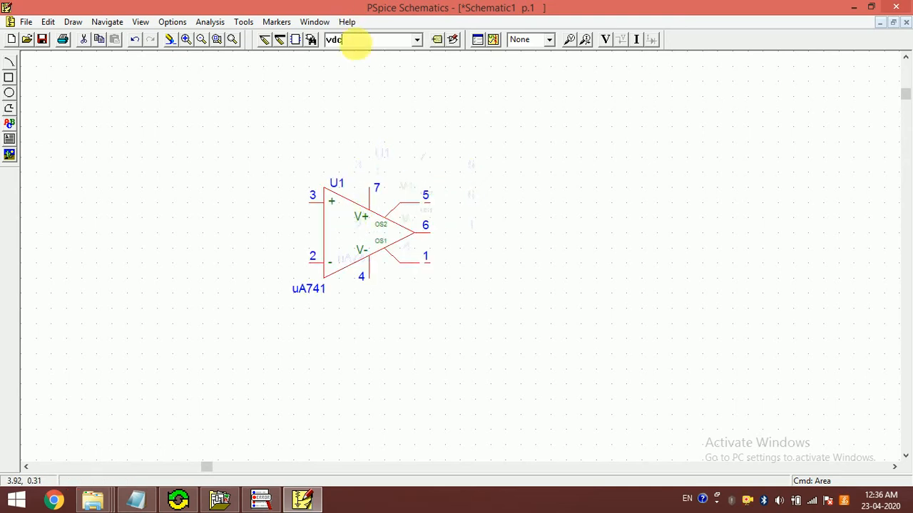
pyautogui.press('Return')
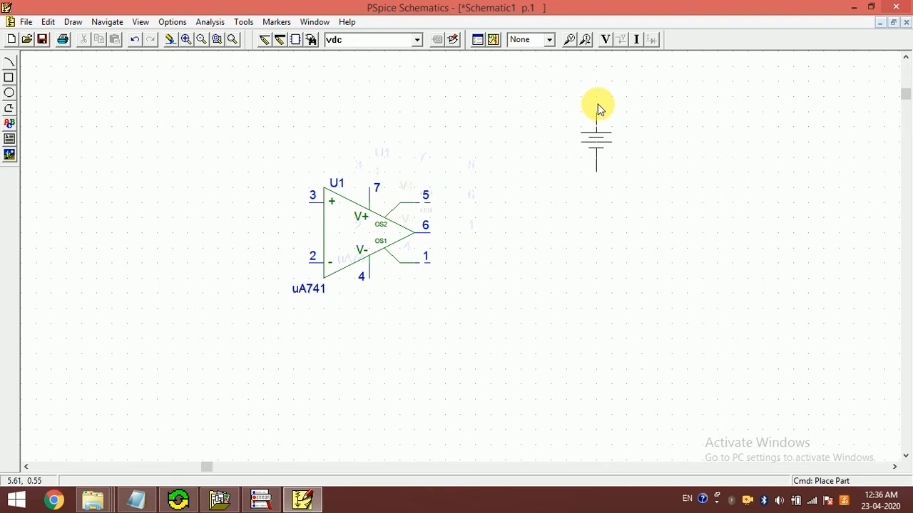
pyautogui.click(596, 109)
pyautogui.click(601, 211)
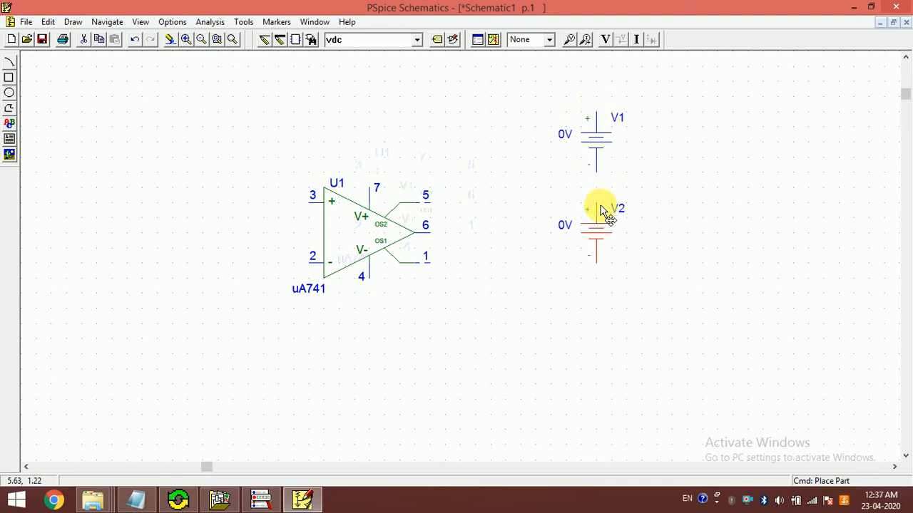
# Step: Set the DC value of both voltage sources V1 and V2 to 12V
pyautogui.doubleClick(563, 136)
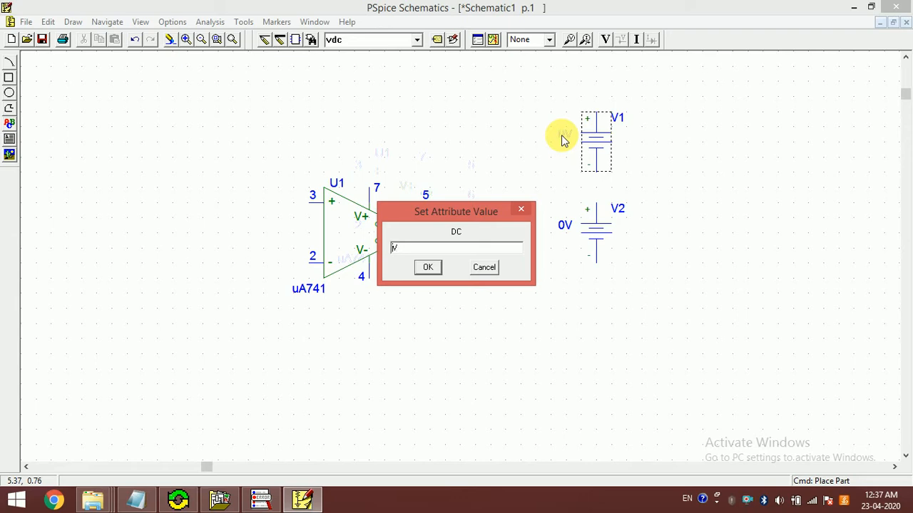
pyautogui.write('12')
pyautogui.press('Return')
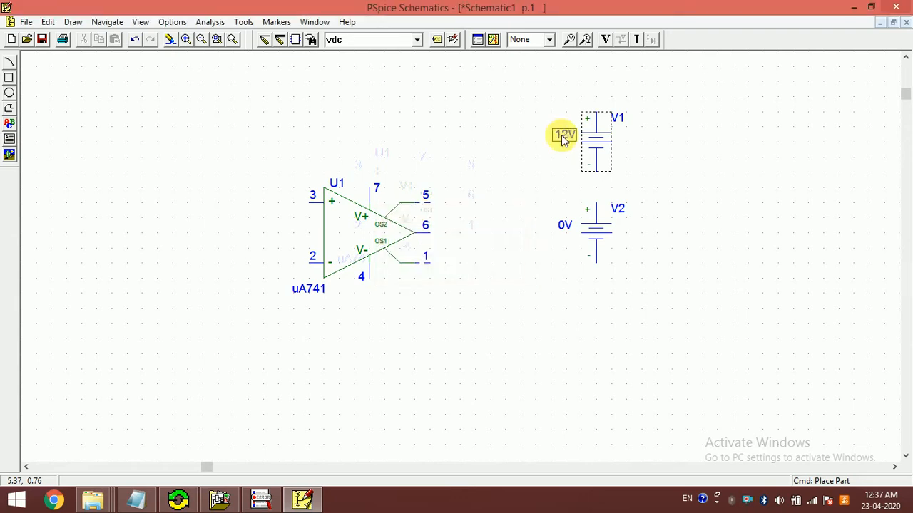
pyautogui.doubleClick(565, 225)
pyautogui.press('Home')
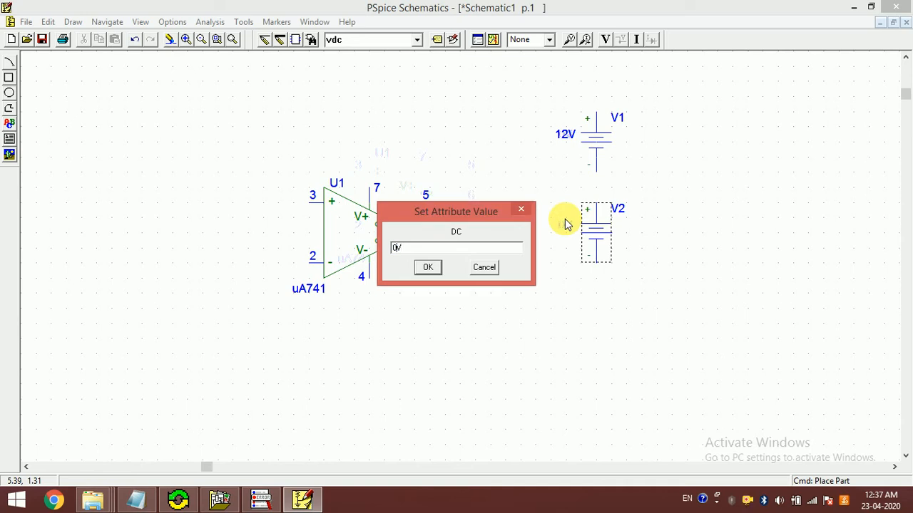
pyautogui.write('12')
pyautogui.press('Return')
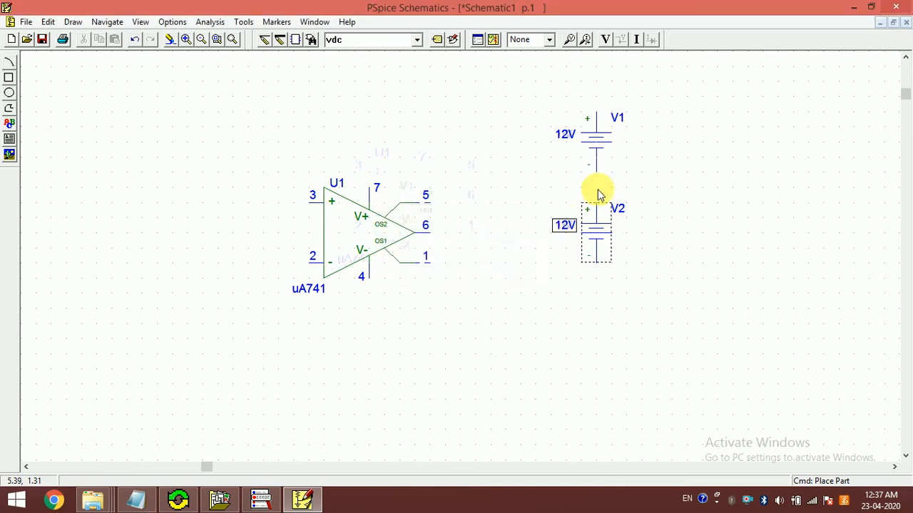
pyautogui.click(503, 86)
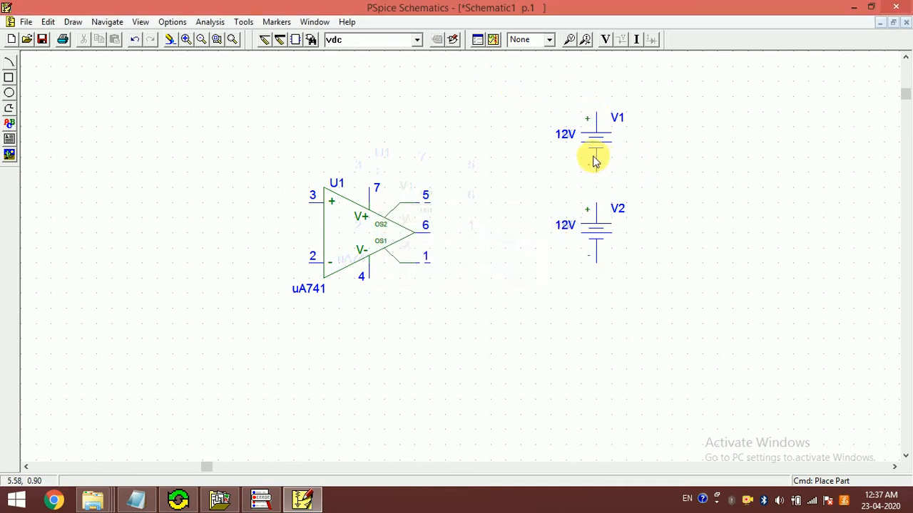
# Step: Connect V2's positive terminal to V1's negative terminal by moving V2 up against V1 and back down
pyautogui.click(597, 233)
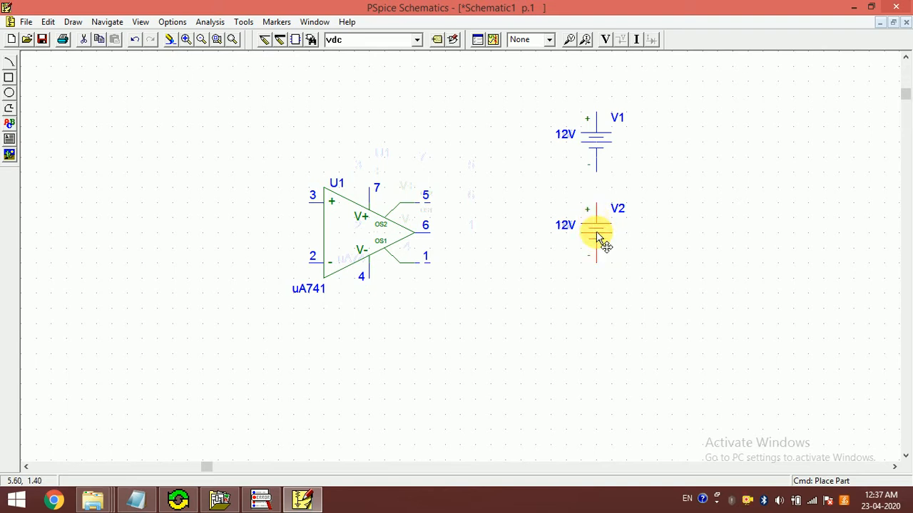
pyautogui.moveTo(596, 234)
pyautogui.mouseDown()
pyautogui.moveTo(596, 204)
pyautogui.moveTo(595, 240)
pyautogui.moveTo(597, 228)
pyautogui.mouseUp()
pyautogui.click(666, 171)
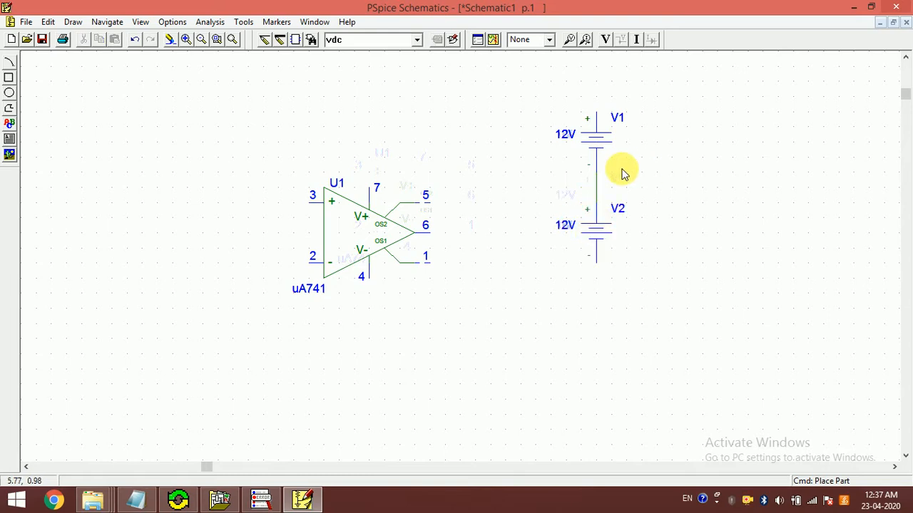
# Step: Place one EGND ground symbol to the right of V2
pyautogui.click(344, 42)
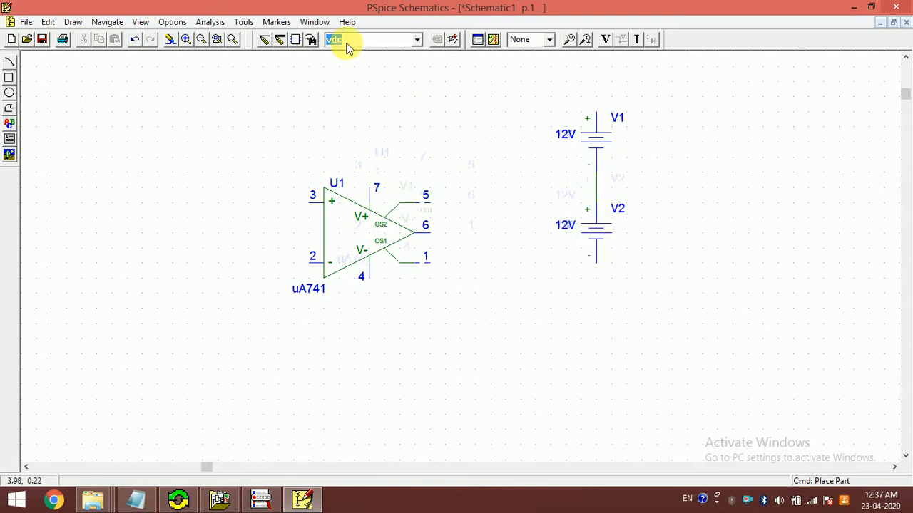
pyautogui.write('egn')
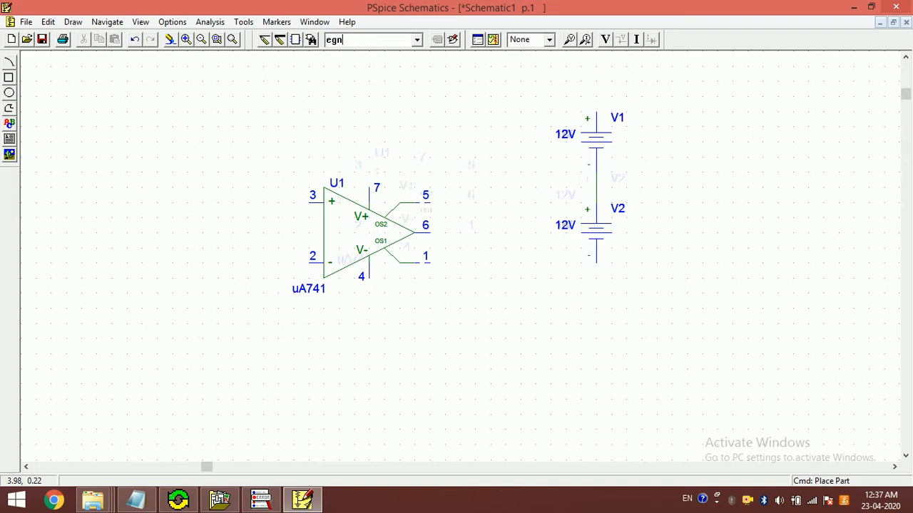
pyautogui.write('d')
pyautogui.press('Return')
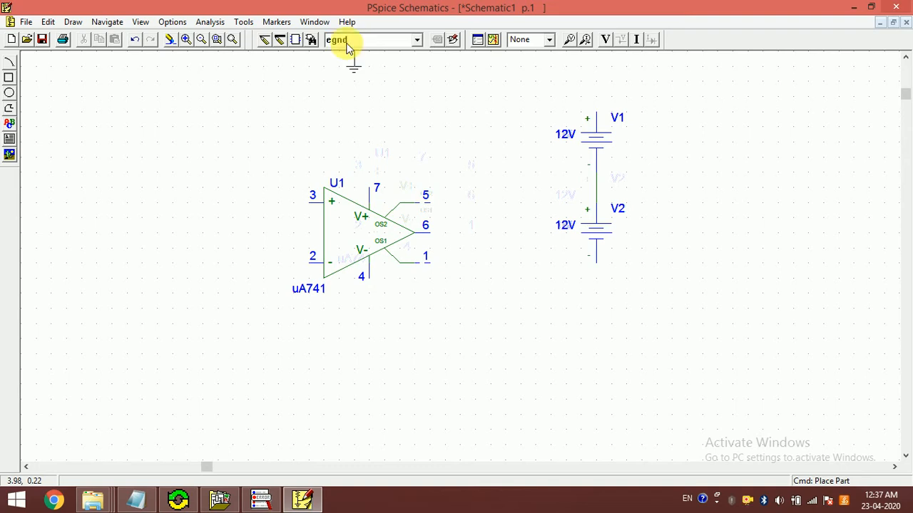
pyautogui.click(658, 207)
pyautogui.rightClick(590, 204)
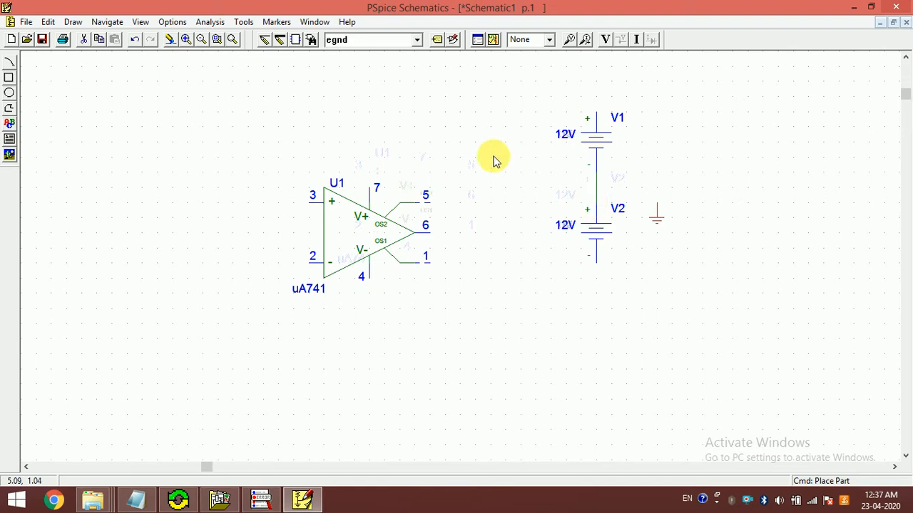
# Step: Wire the junction between V1 and V2 to the ground symbol beside them
pyautogui.click(263, 40)
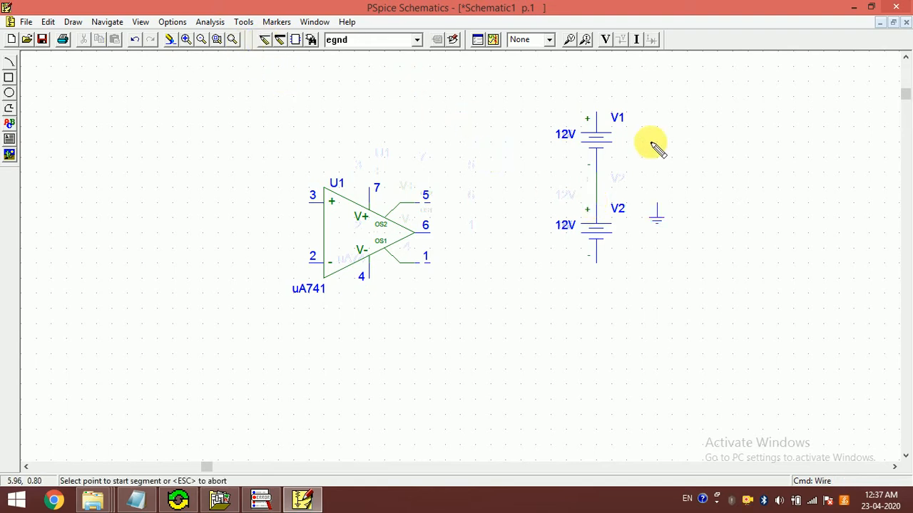
pyautogui.click(596, 188)
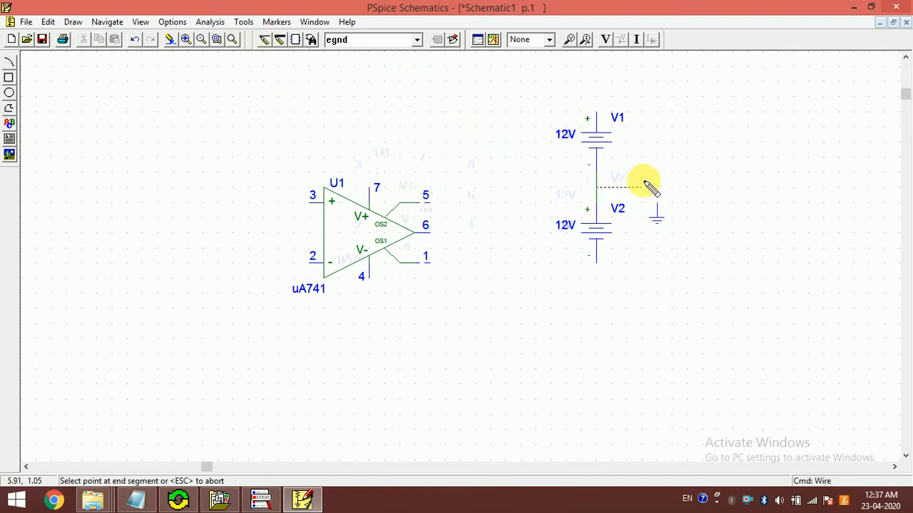
pyautogui.click(656, 203)
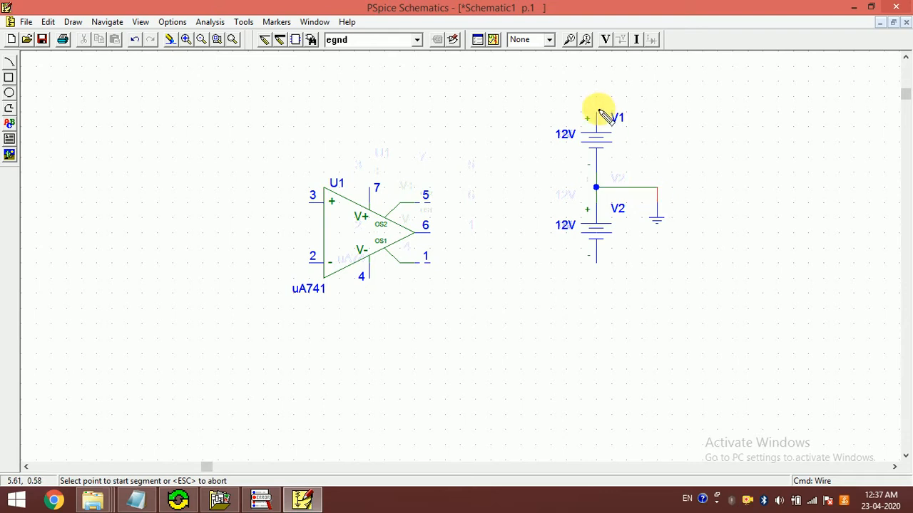
# Step: Wire V1's positive terminal to op-amp pin 7 and op-amp pin 4 to V2's negative terminal
pyautogui.doubleClick(597, 113)
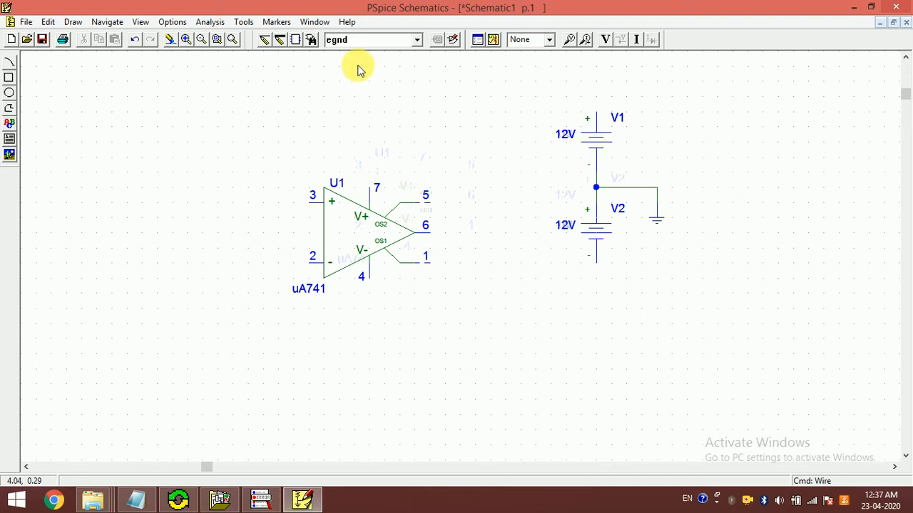
pyautogui.hotkey('ctrl', 'w')
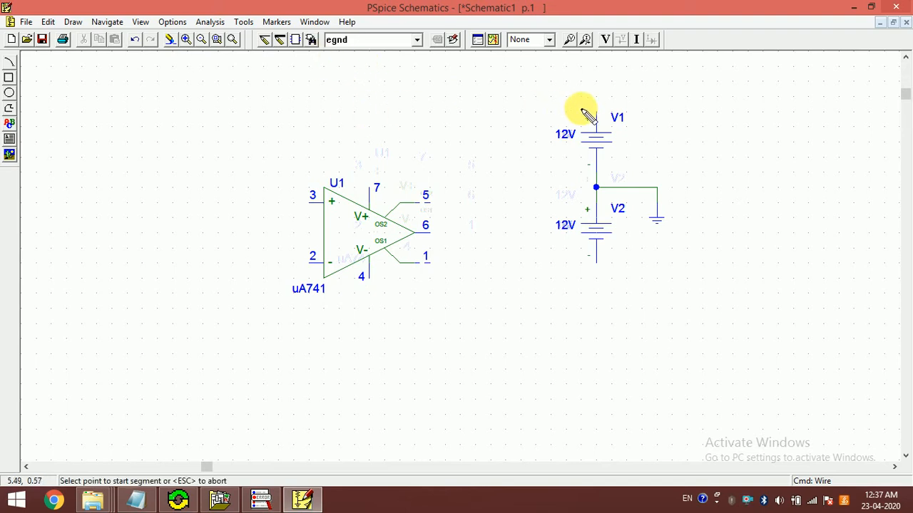
pyautogui.click(535, 112)
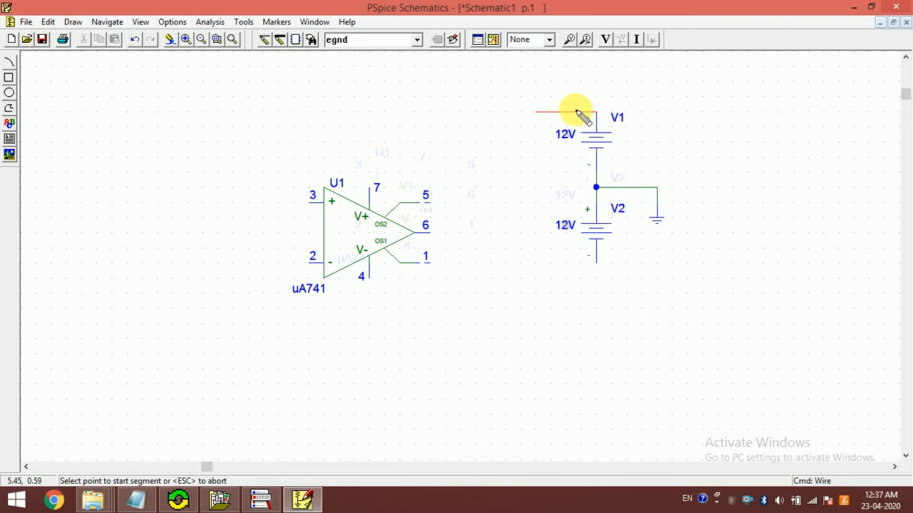
pyautogui.click(536, 112)
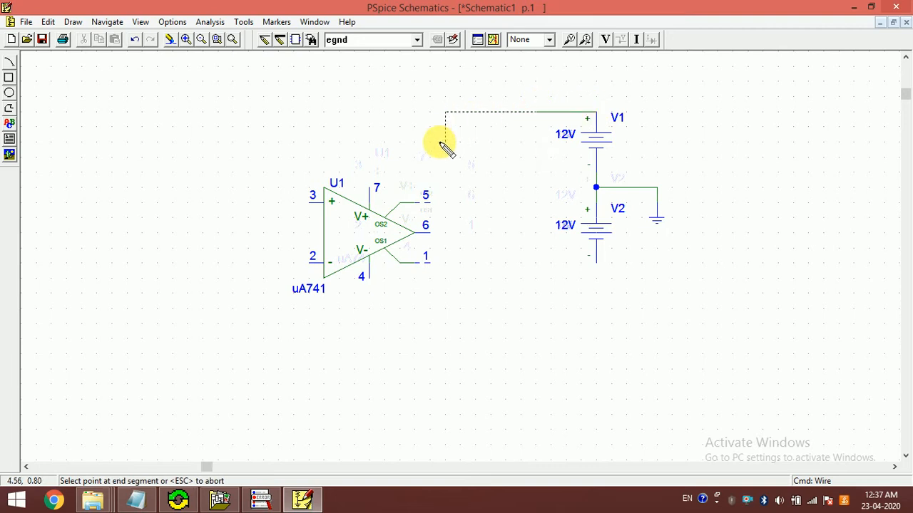
pyautogui.click(369, 190)
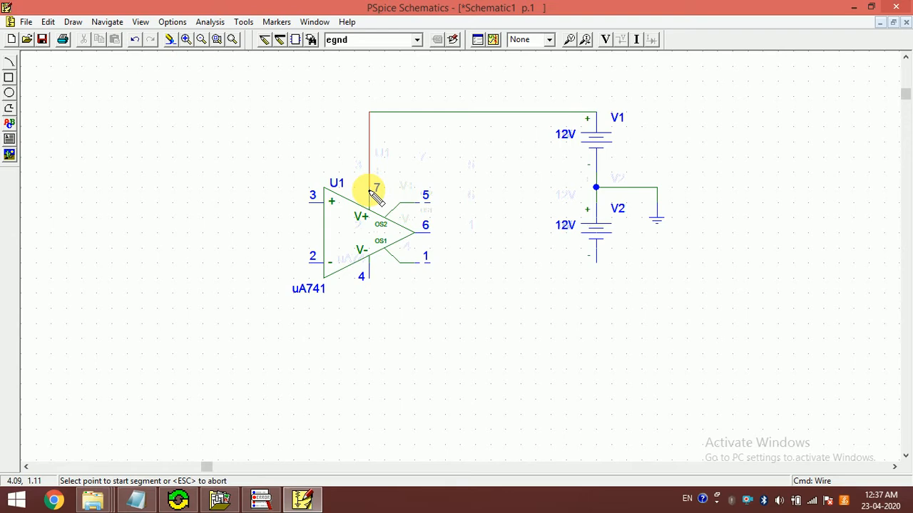
pyautogui.click(369, 279)
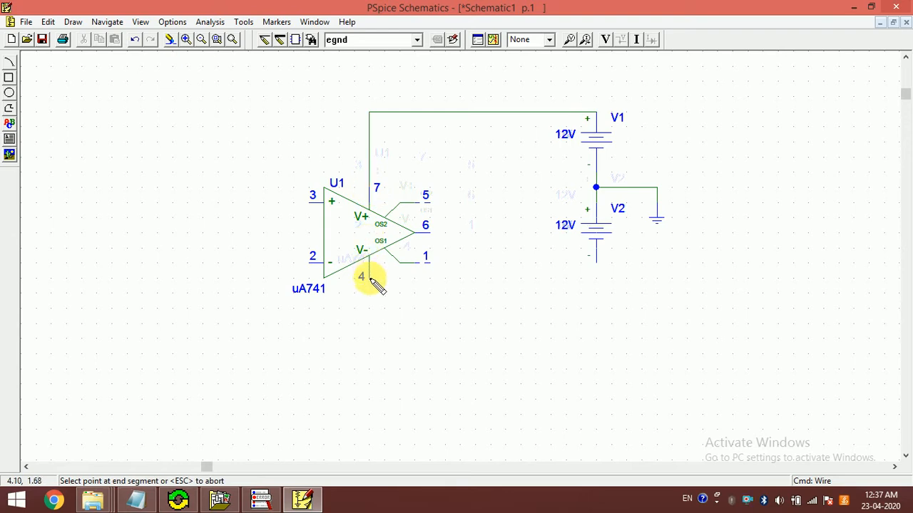
pyautogui.click(597, 261)
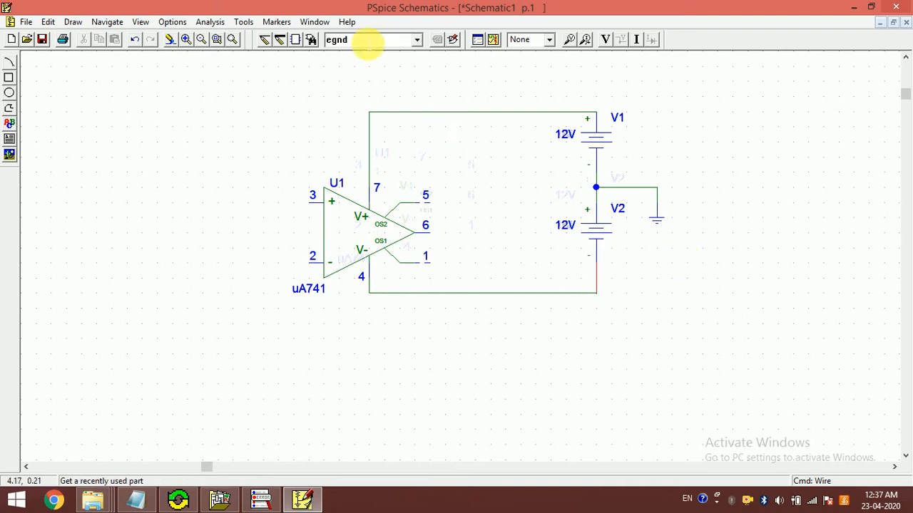
# Step: Place two resistors (part R) side by side below the op-amp
pyautogui.click(366, 41)
pyautogui.write('r')
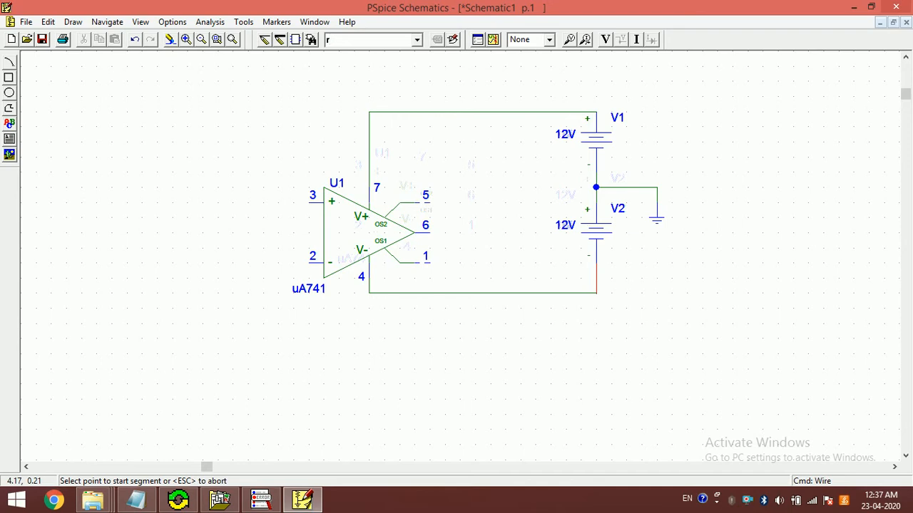
pyautogui.press('Return')
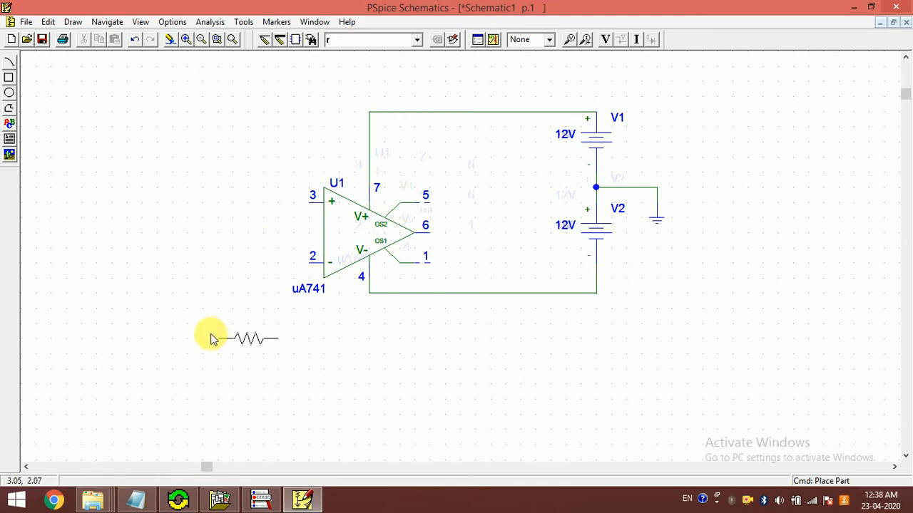
pyautogui.click(208, 336)
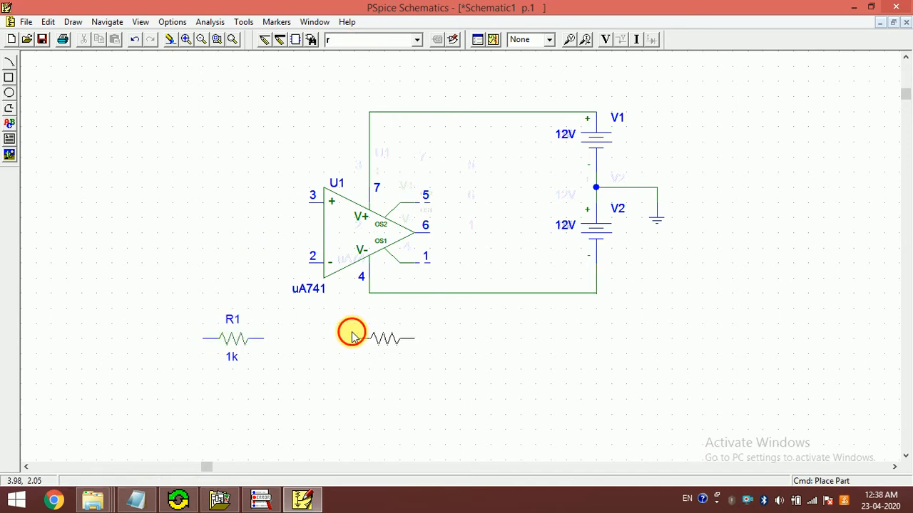
pyautogui.click(353, 335)
pyautogui.rightClick(282, 375)
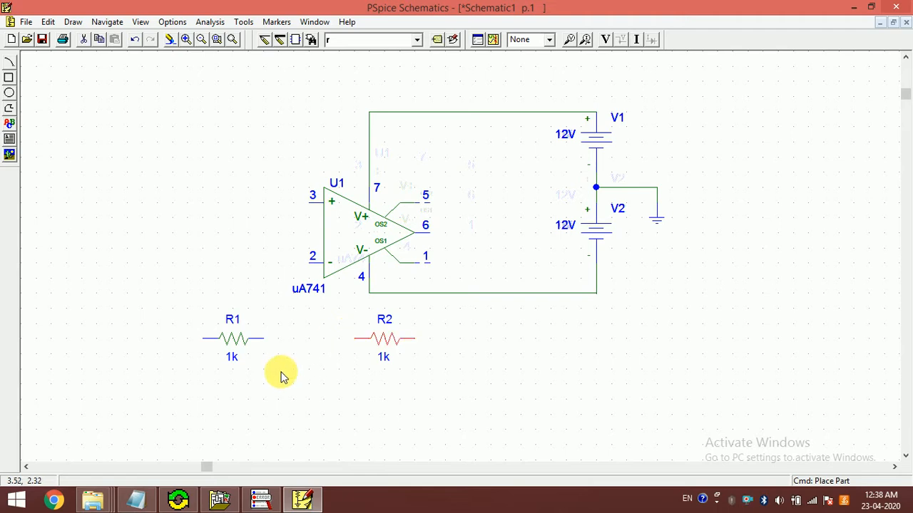
# Step: Change the reference designator of the right-hand resistor, R2, to RF
pyautogui.click(236, 322)
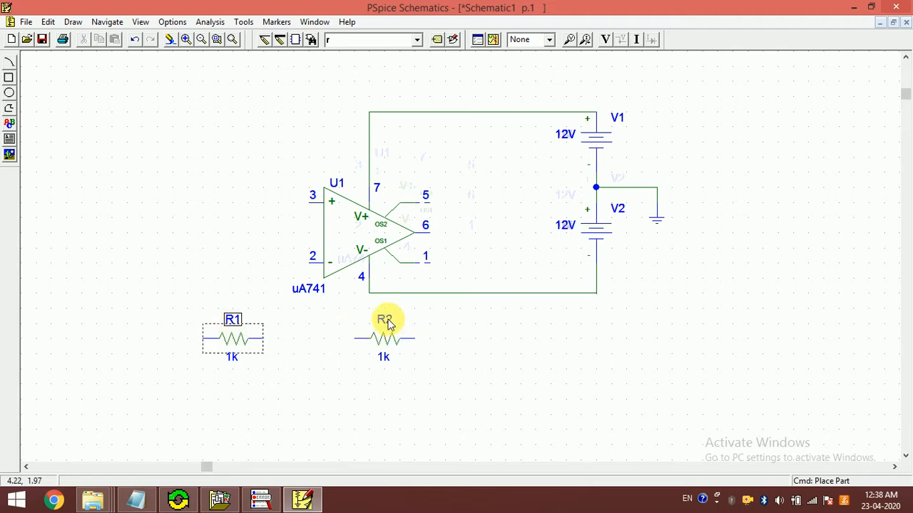
pyautogui.doubleClick(389, 323)
pyautogui.press('BackSpace')
pyautogui.write('F')
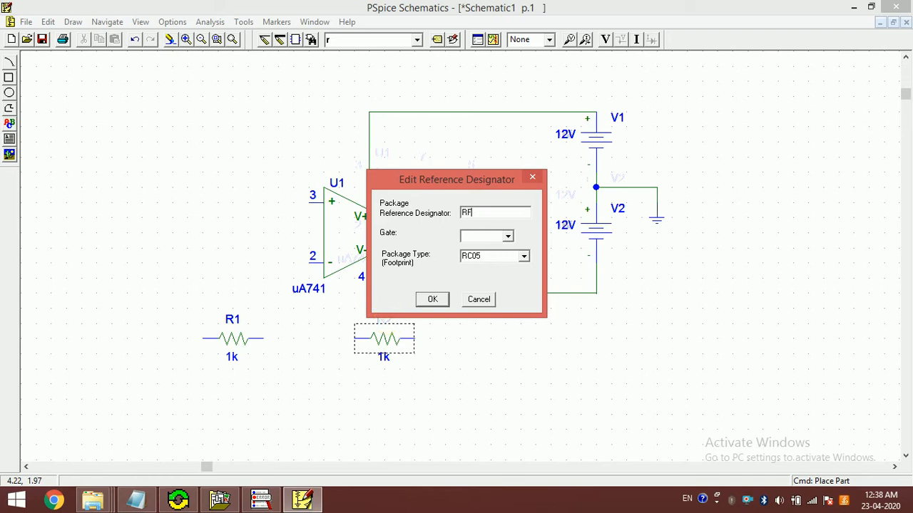
pyautogui.click(430, 300)
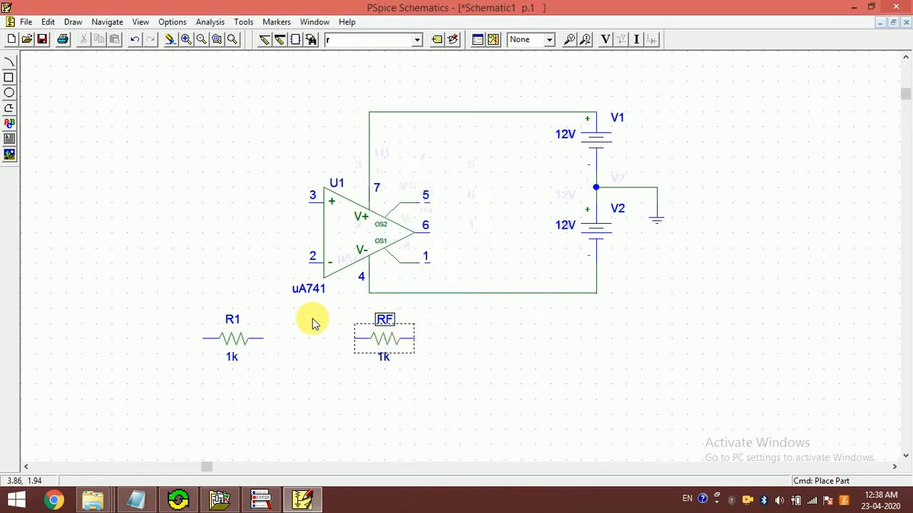
# Step: Wire R1's right end to RF, and RF's right end to the op-amp output at pin 6
pyautogui.hotkey('ctrl', 'w')
pyautogui.click(263, 340)
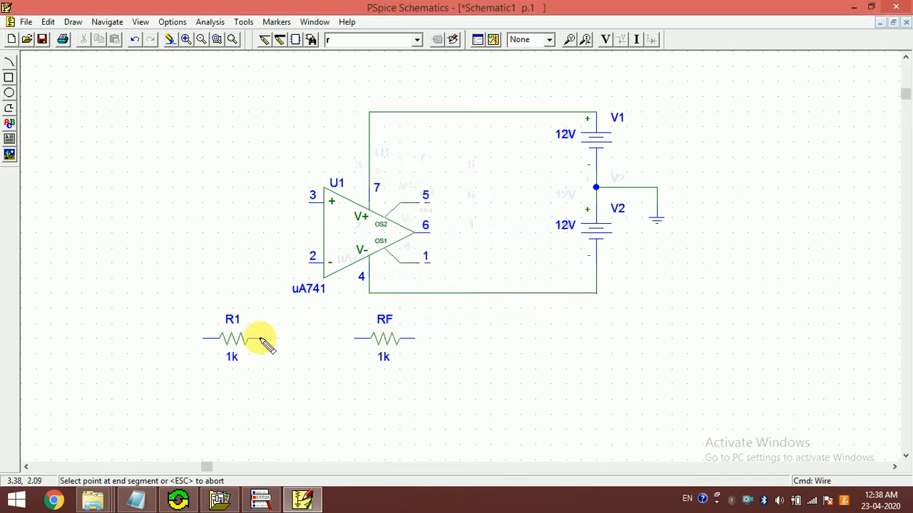
pyautogui.click(371, 340)
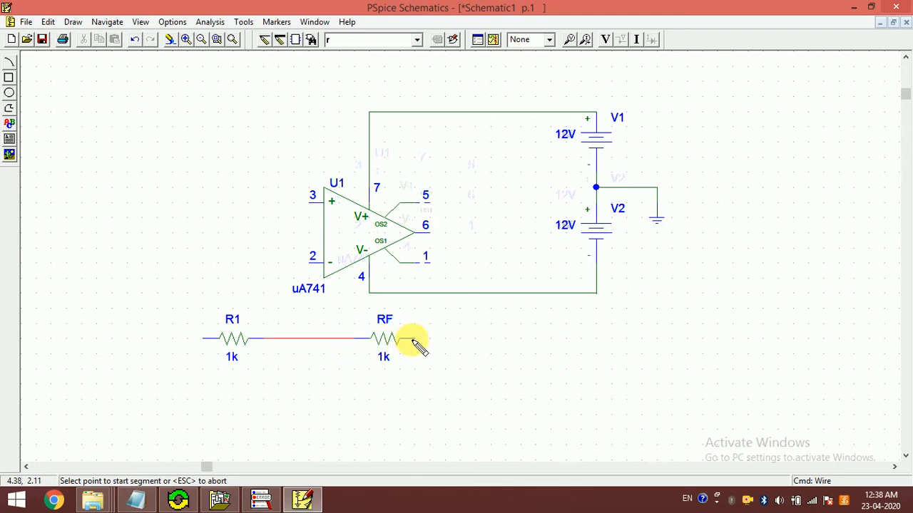
pyautogui.click(414, 340)
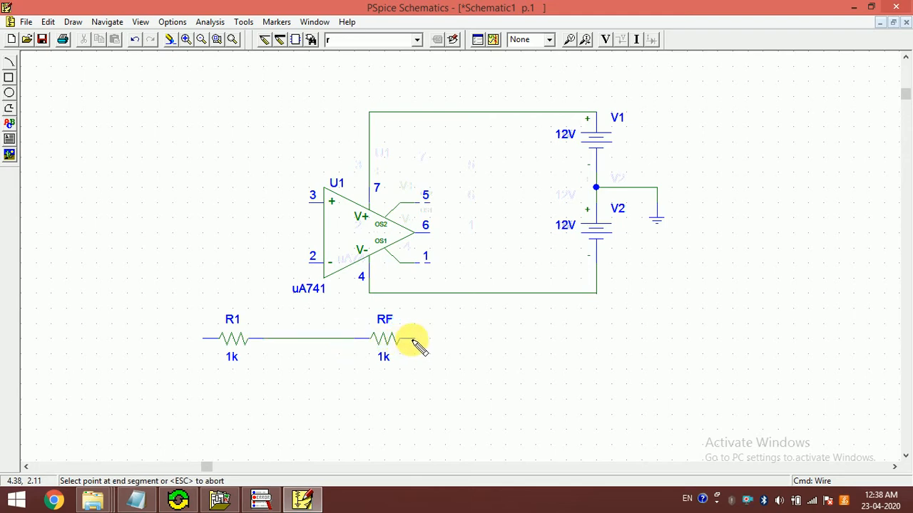
pyautogui.click(461, 238)
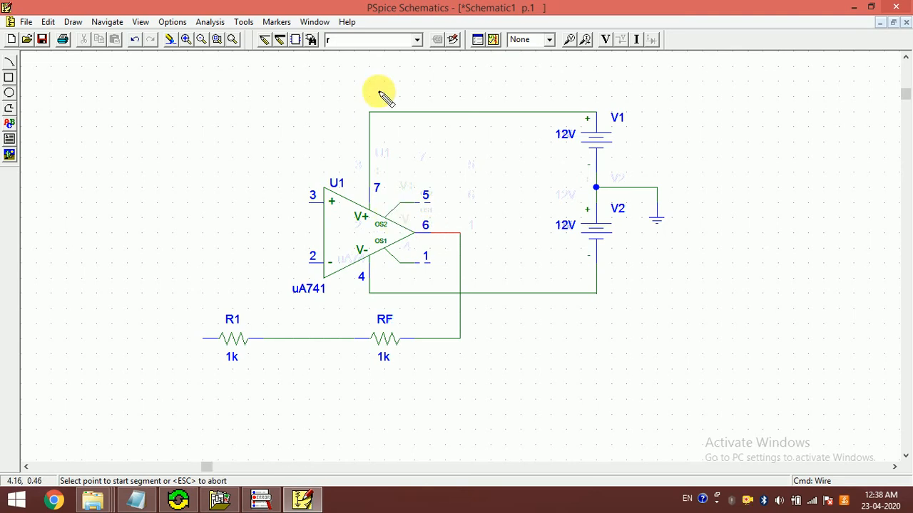
# Step: Place an EGND ground symbol on the left end of R1
pyautogui.write('egnd')
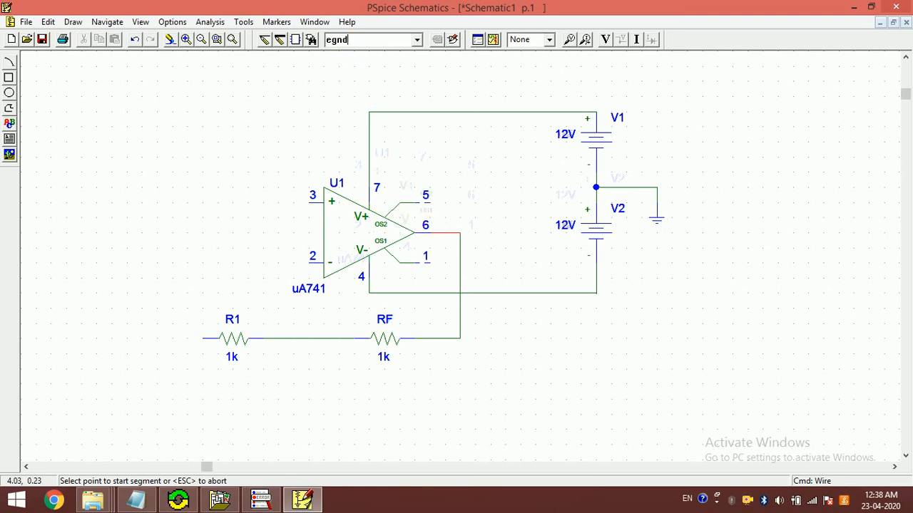
pyautogui.press('Return')
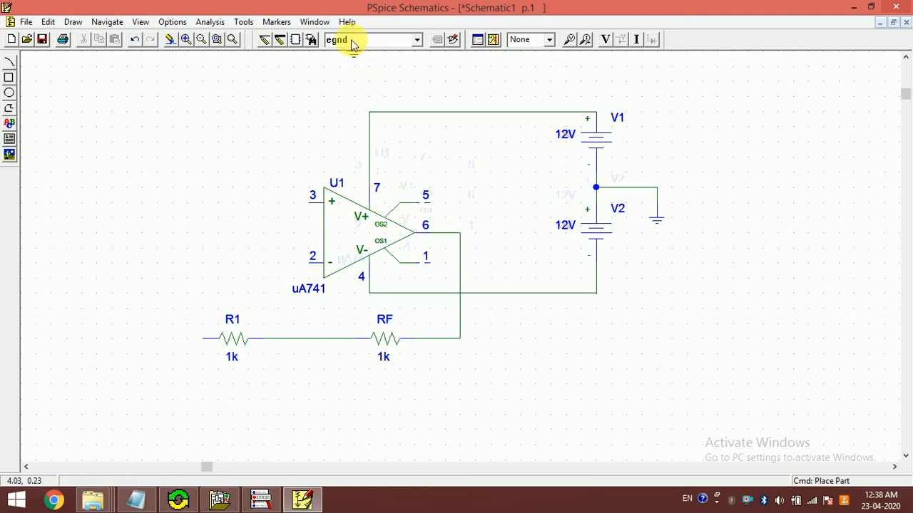
pyautogui.click(203, 341)
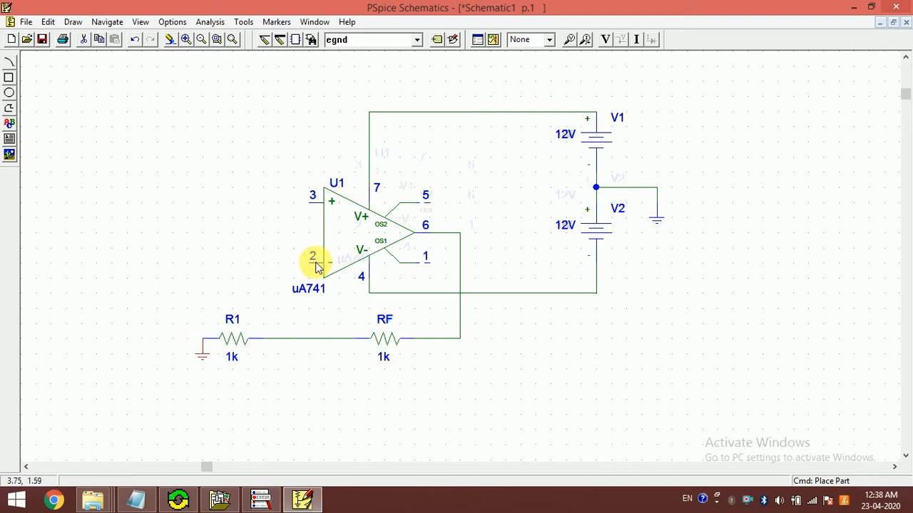
# Step: Wire the op-amp's inverting input, pin 2, down to the wire between R1 and RF
pyautogui.hotkey('ctrl', 'w')
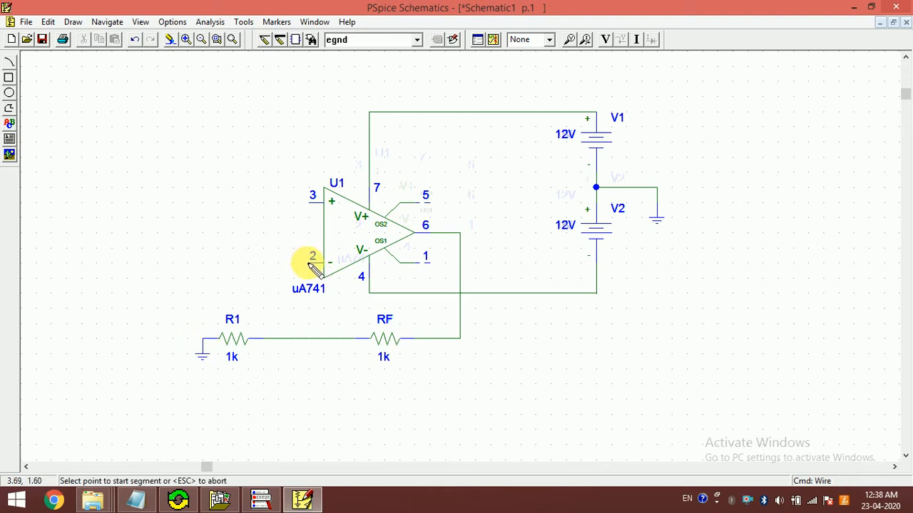
pyautogui.click(310, 263)
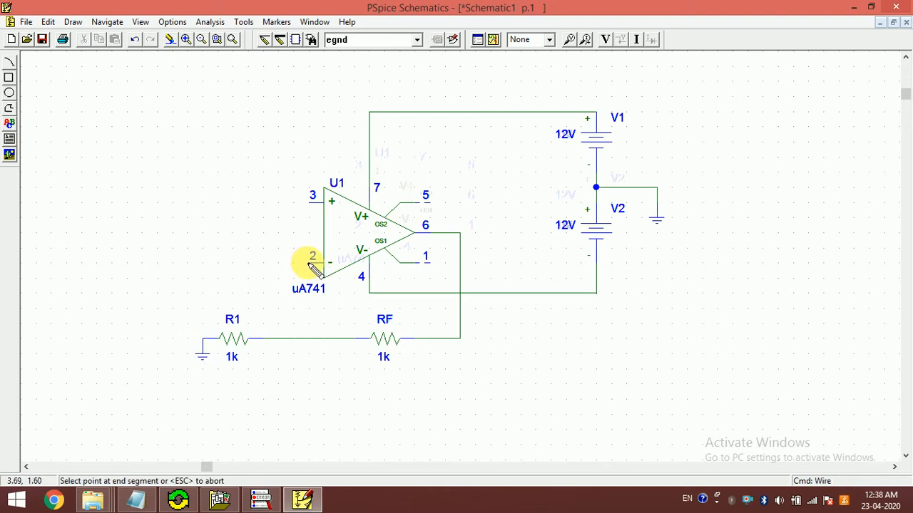
pyautogui.click(279, 338)
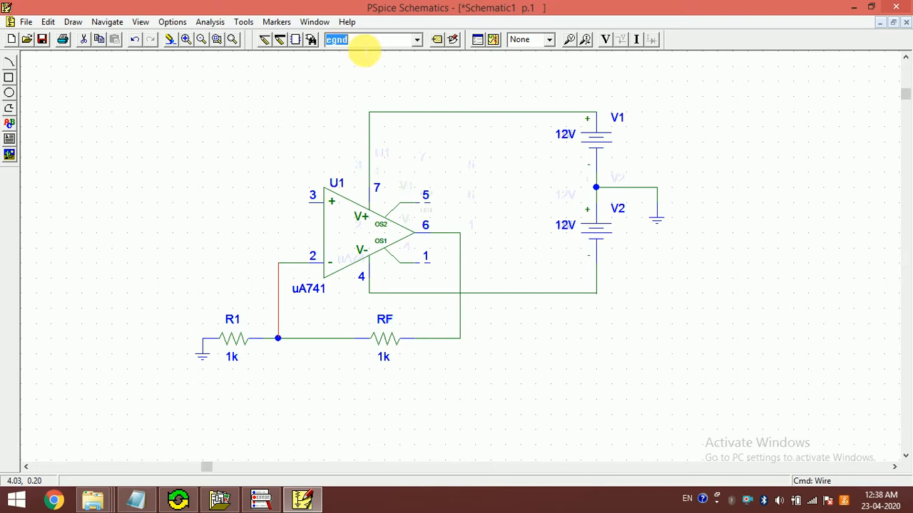
# Step: Place two more resistors (part R): one horizontal above the op-amp and one rotated vertical, well to the left of the op-amp
pyautogui.write('r')
pyautogui.press('Return')
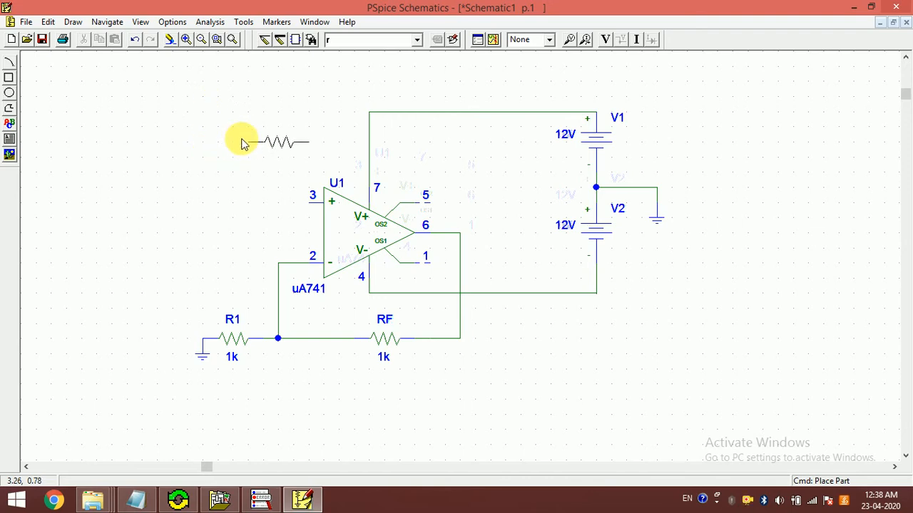
pyautogui.click(241, 143)
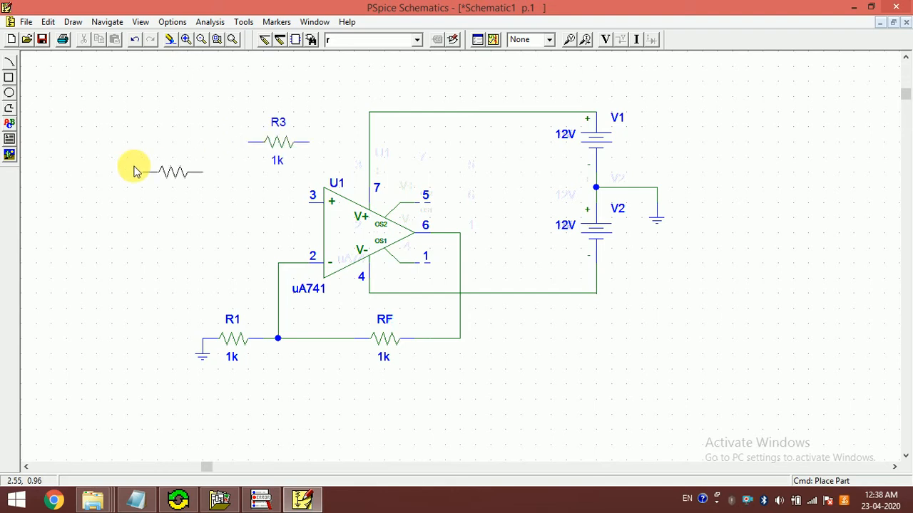
pyautogui.hotkey('ctrl', 'r')
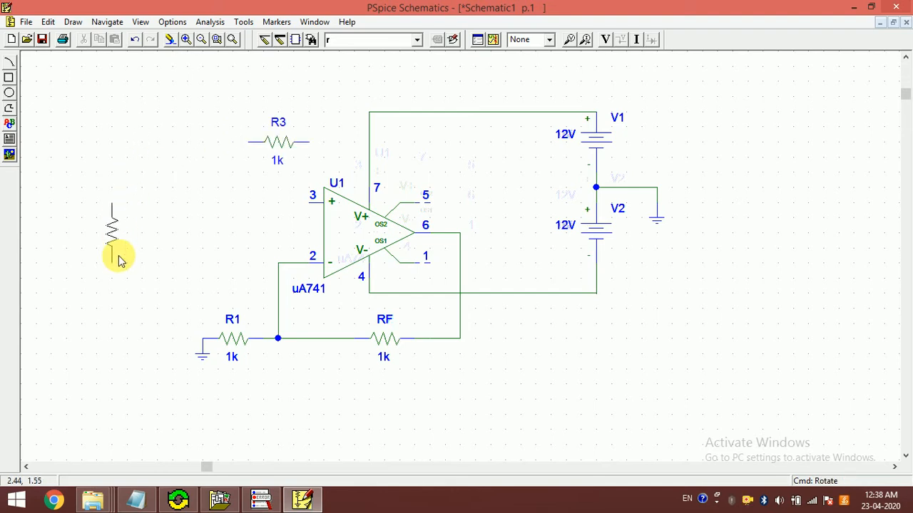
pyautogui.click(118, 260)
pyautogui.rightClick(228, 173)
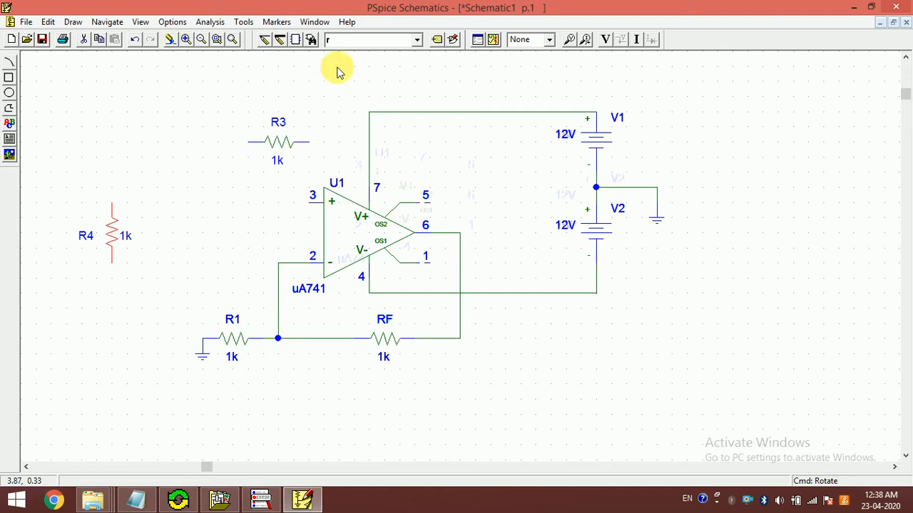
# Step: Place two capacitors (part C): one horizontal to the left of R3 and one rotated vertical just right of R4
pyautogui.click(350, 43)
pyautogui.write('c')
pyautogui.press('Return')
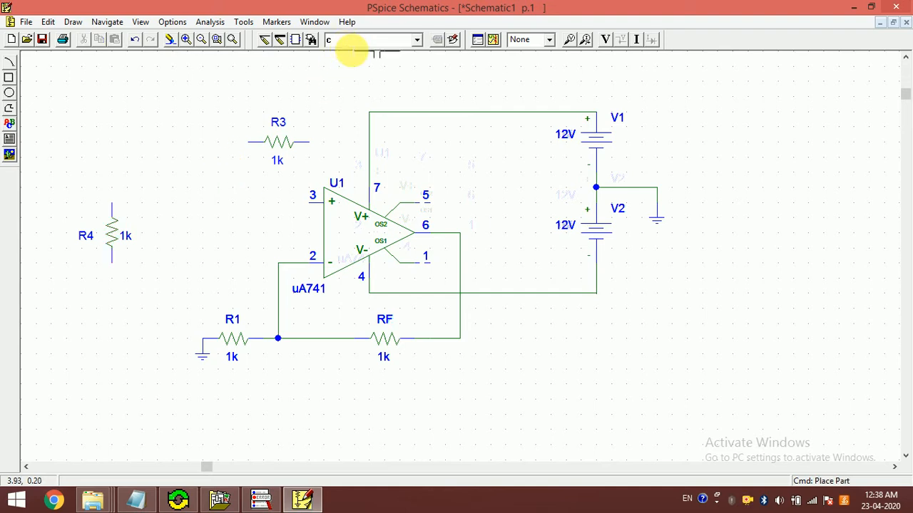
pyautogui.click(141, 142)
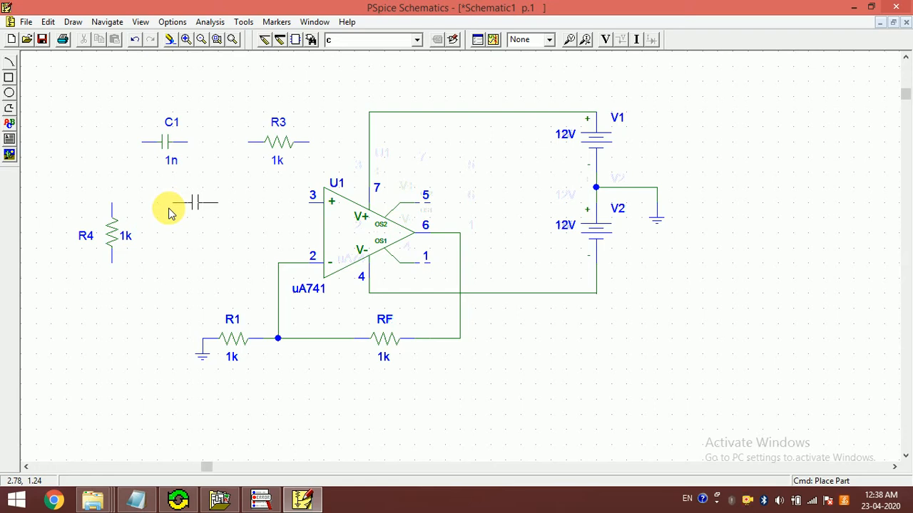
pyautogui.hotkey('ctrl', 'r')
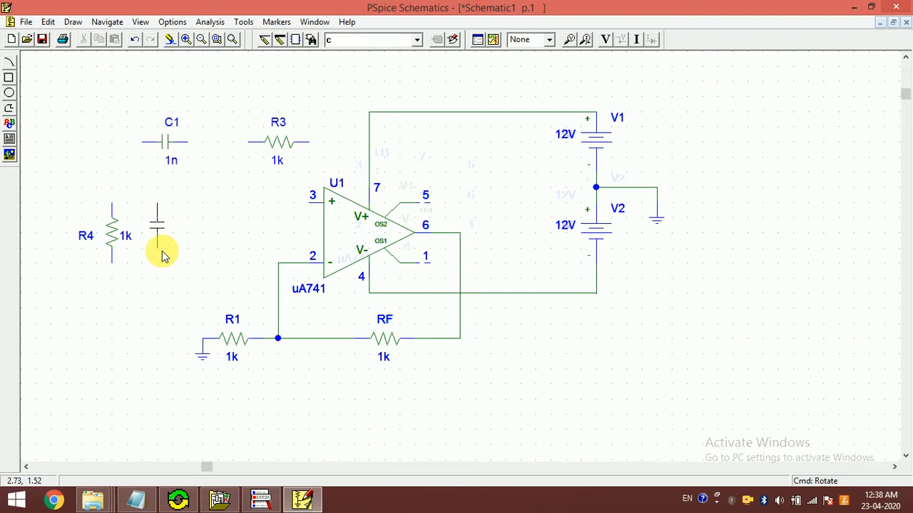
pyautogui.click(161, 254)
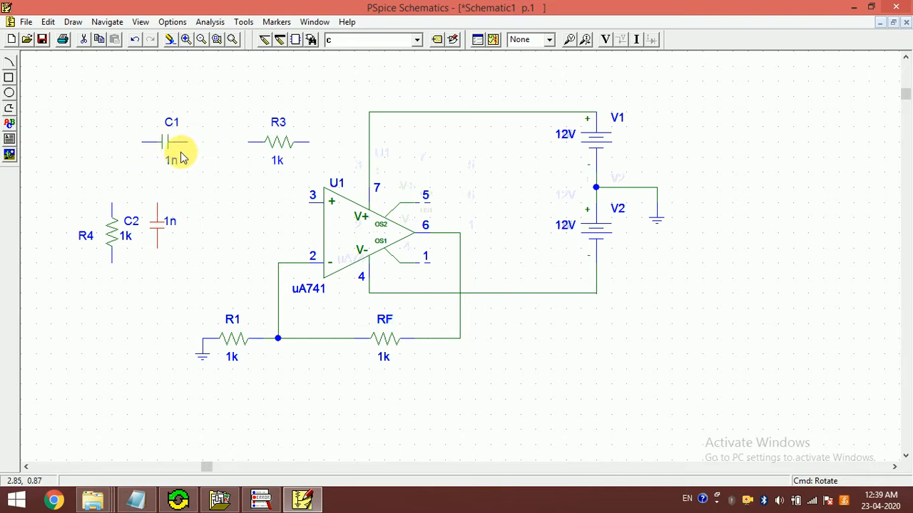
# Step: Wire R3's right end to the op-amp output node at pin 6, and its left end to C1
pyautogui.hotkey('ctrl', 'w')
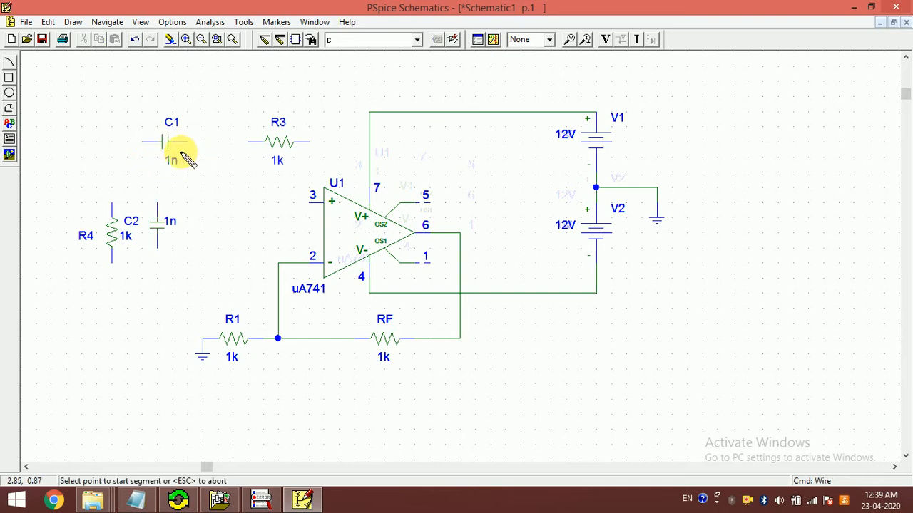
pyautogui.click(309, 142)
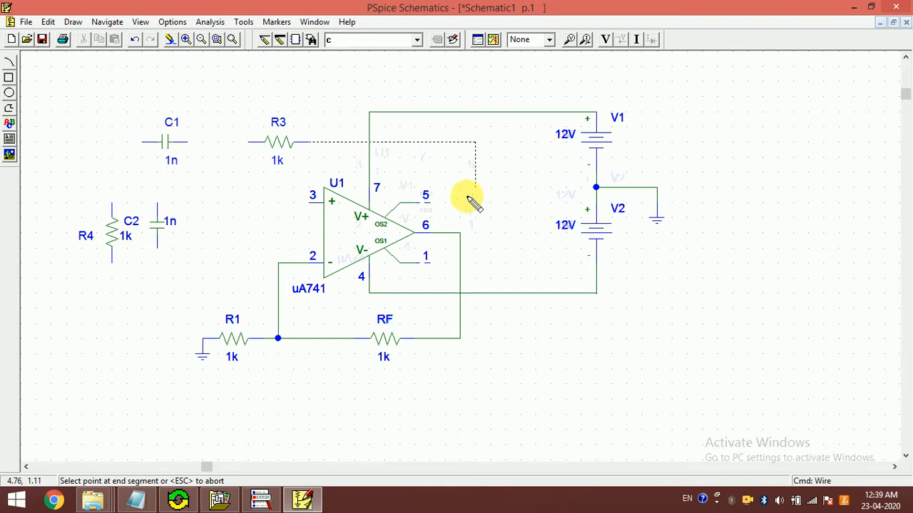
pyautogui.click(459, 232)
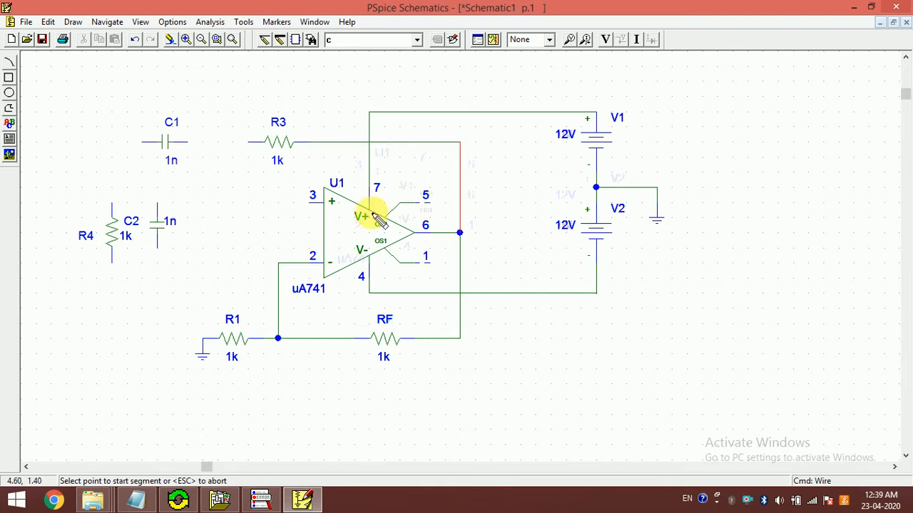
pyautogui.click(250, 143)
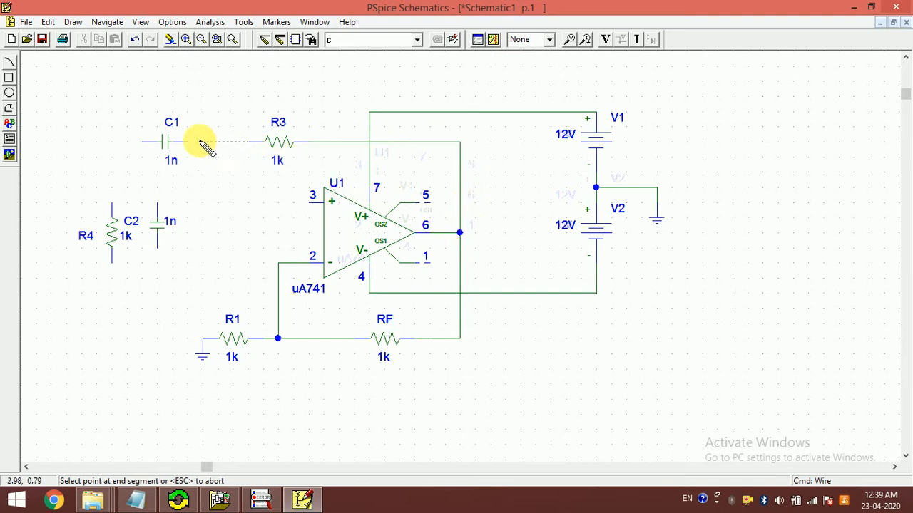
pyautogui.click(188, 143)
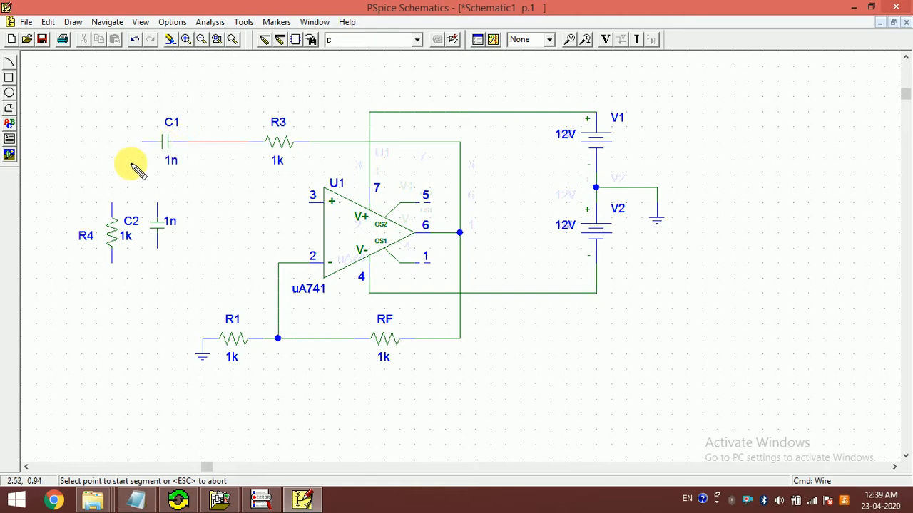
# Step: Wire R4 and C2 in parallel by joining their upper ends and their lower ends
pyautogui.click(112, 206)
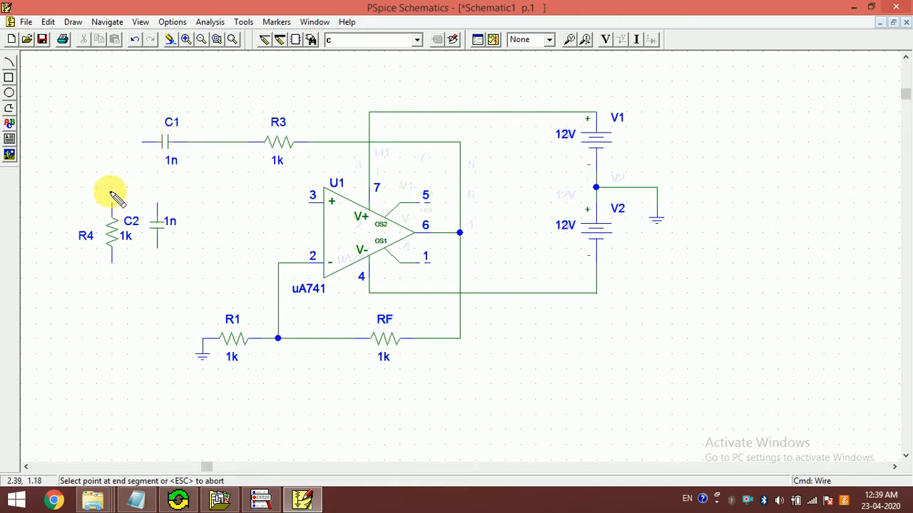
pyautogui.click(156, 215)
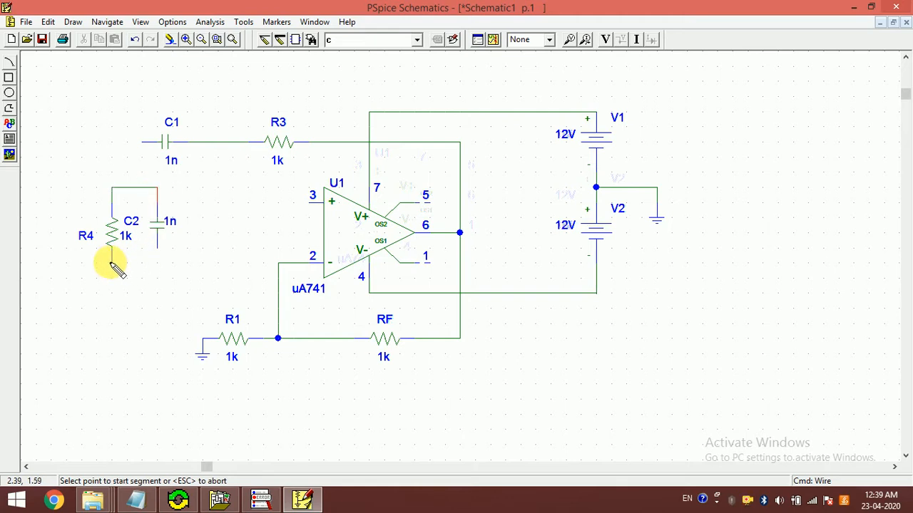
pyautogui.click(112, 263)
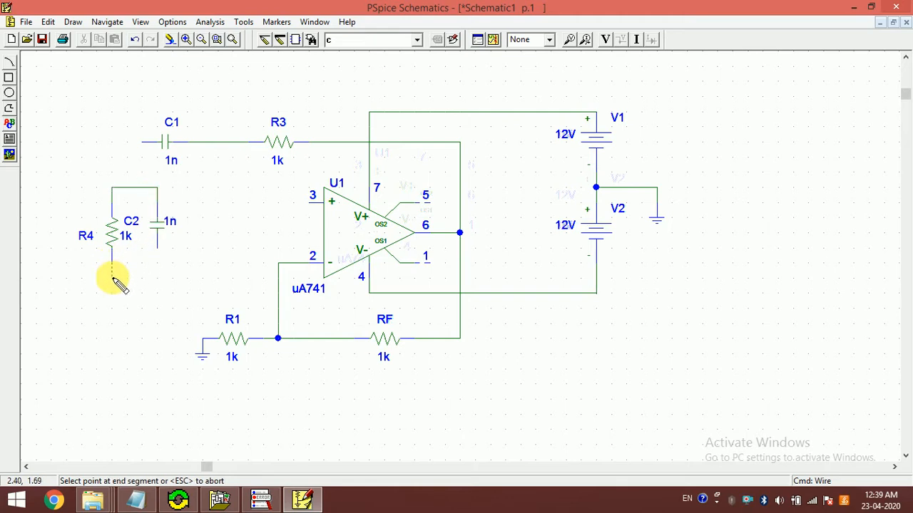
pyautogui.click(157, 246)
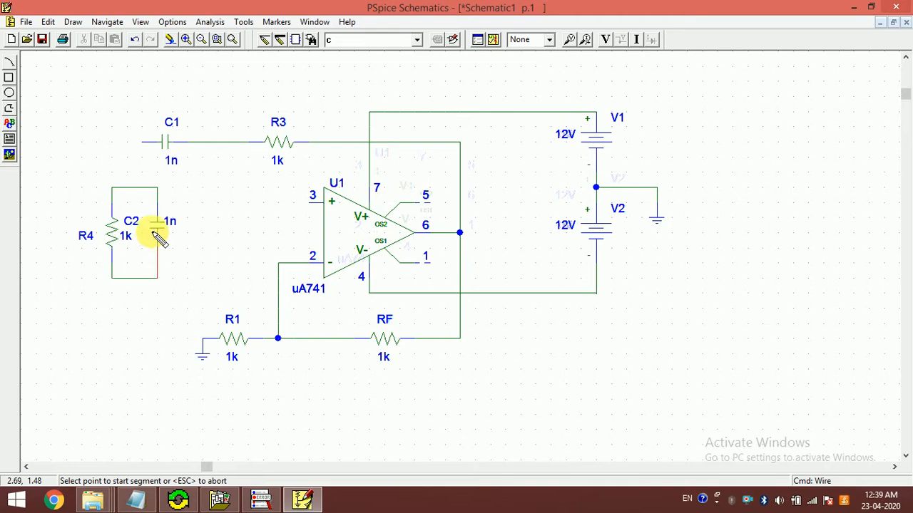
# Step: Wire C1's left end to the top of the R4–C2 pair, and op-amp pin 3 to that same connection
pyautogui.click(143, 142)
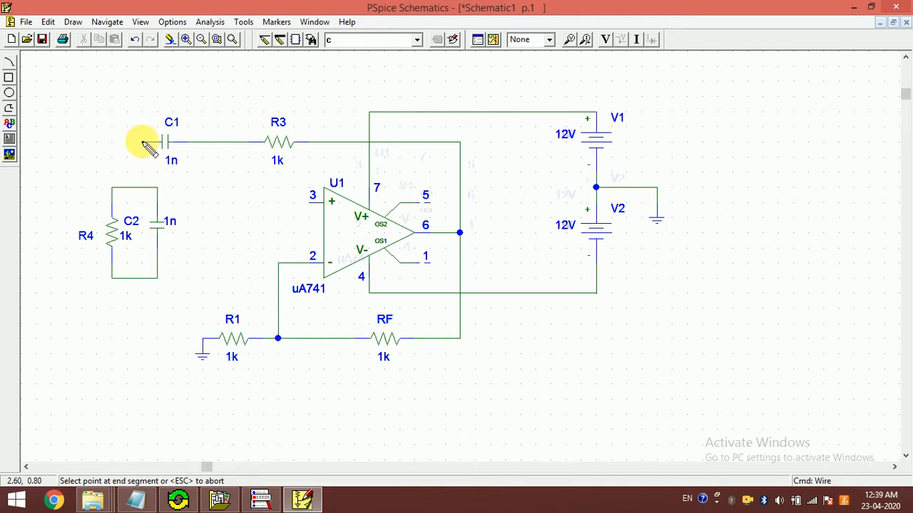
pyautogui.click(143, 187)
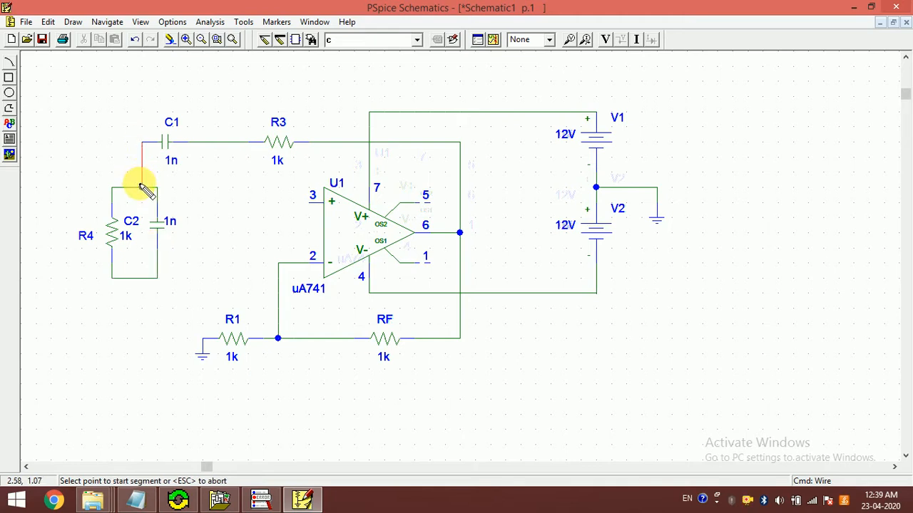
pyautogui.click(312, 203)
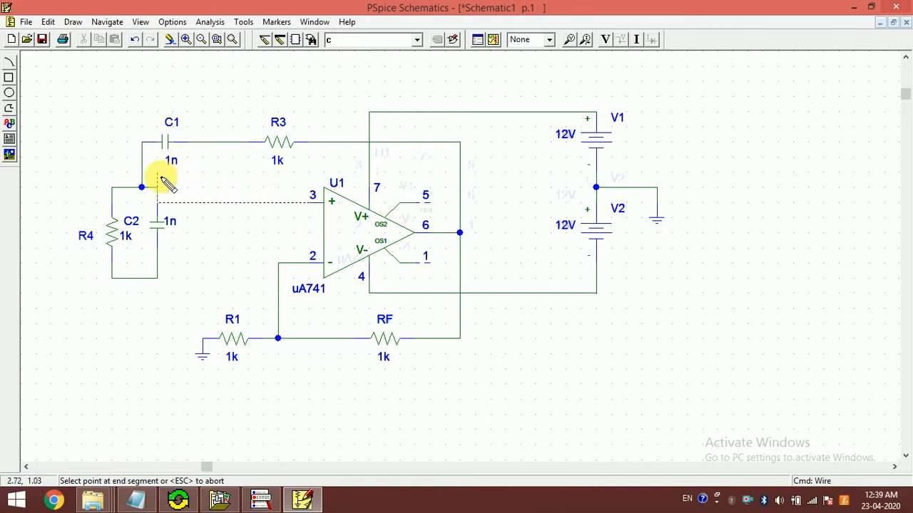
pyautogui.click(187, 184)
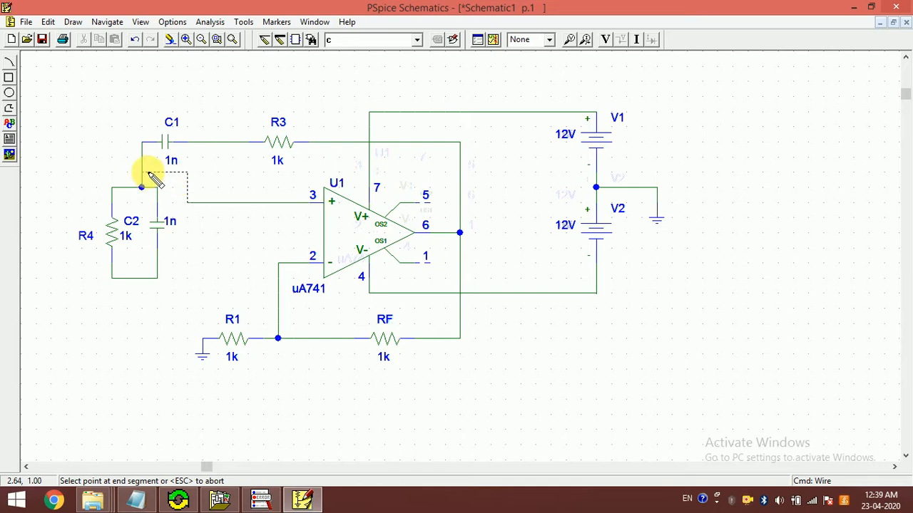
pyautogui.click(143, 173)
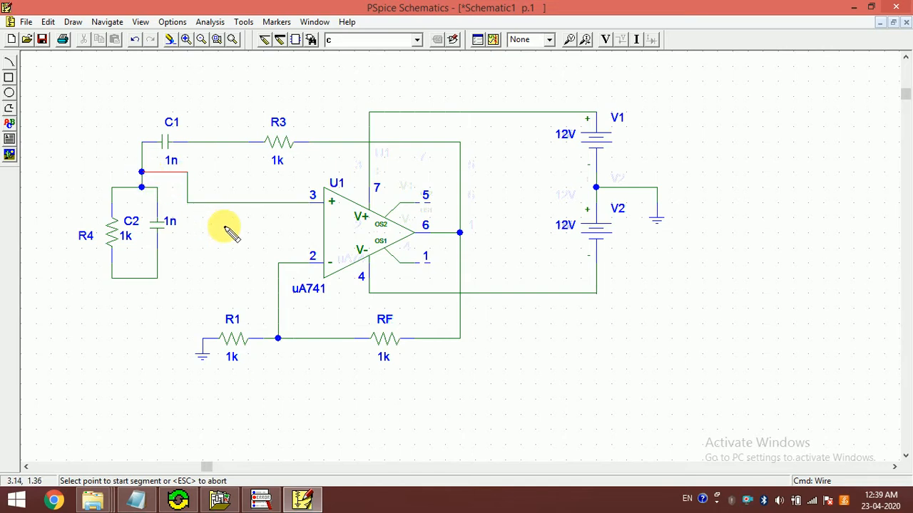
# Step: Wire the bottom of the R4–C2 pair to the grounded left end of R1
pyautogui.click(128, 279)
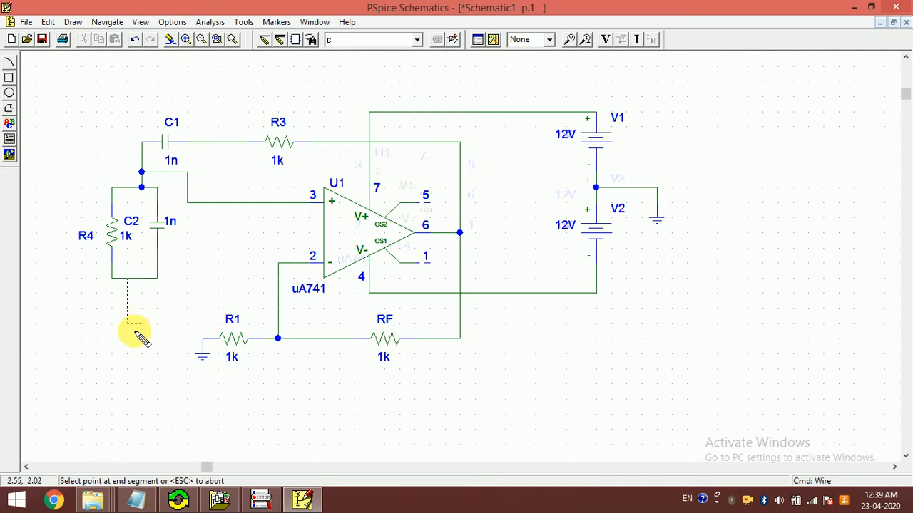
pyautogui.click(203, 338)
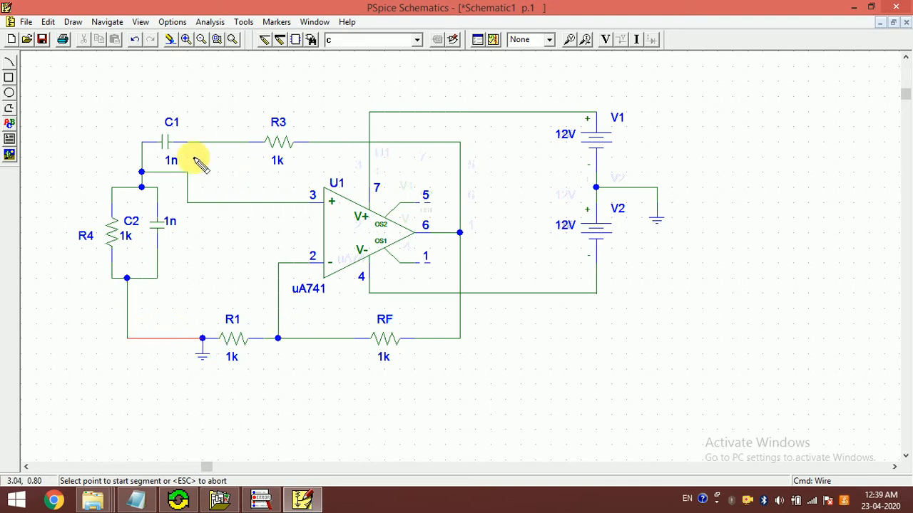
pyautogui.press('Escape')
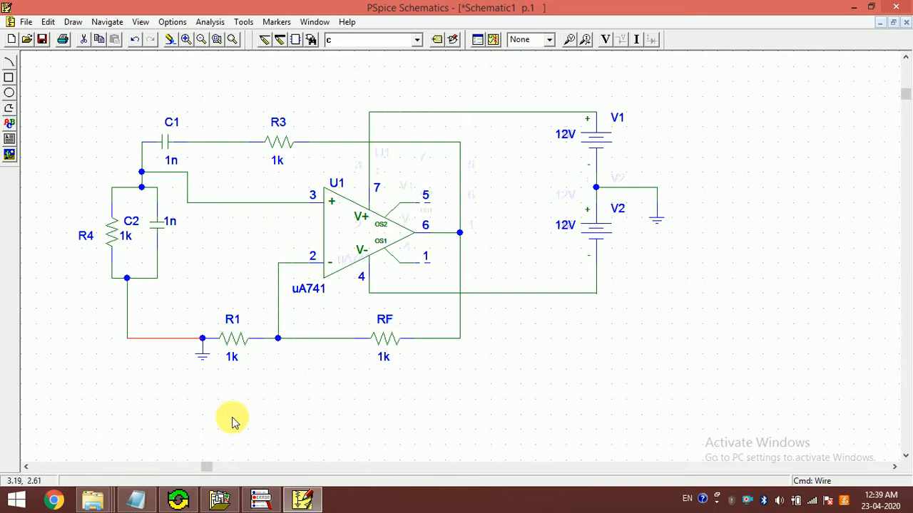
# Step: Check the R and C design values in the Circuit_Simulation.txt notes in Notepad, and set R3's value to 10k in the schematic
pyautogui.click(136, 502)
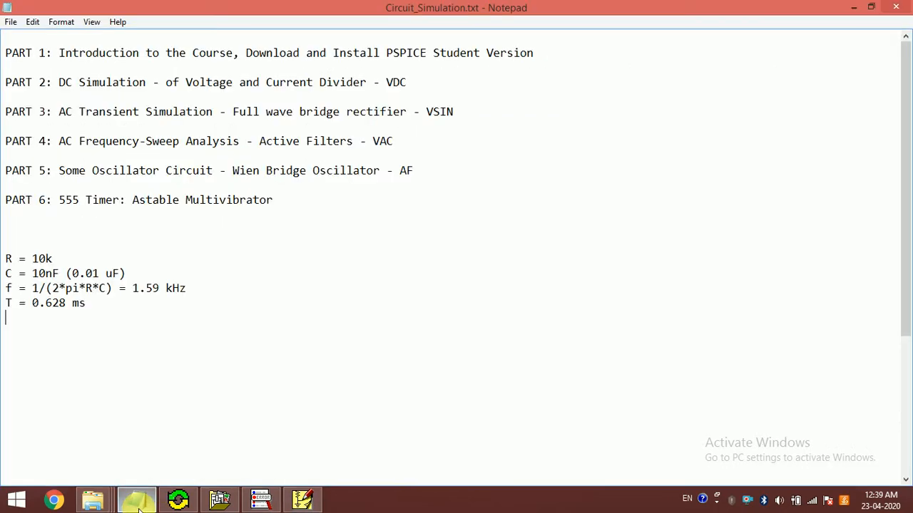
pyautogui.click(138, 502)
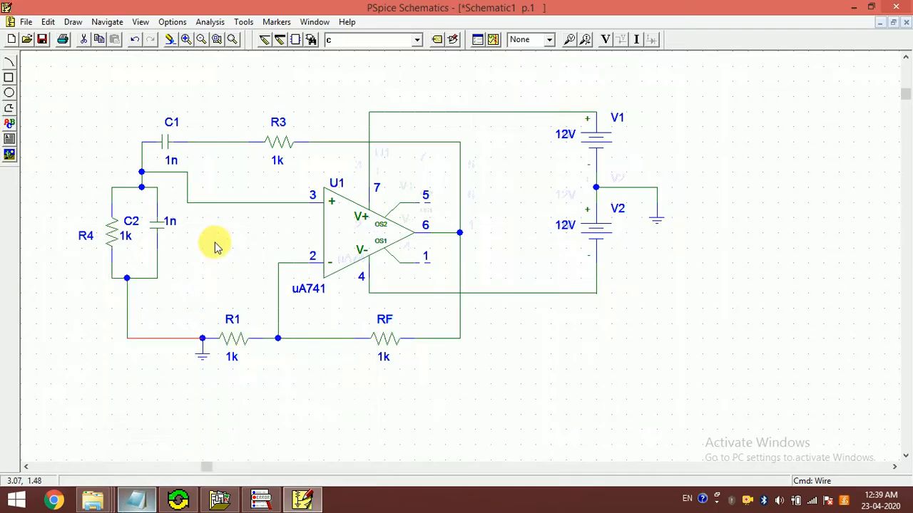
pyautogui.doubleClick(279, 162)
pyautogui.write('10k')
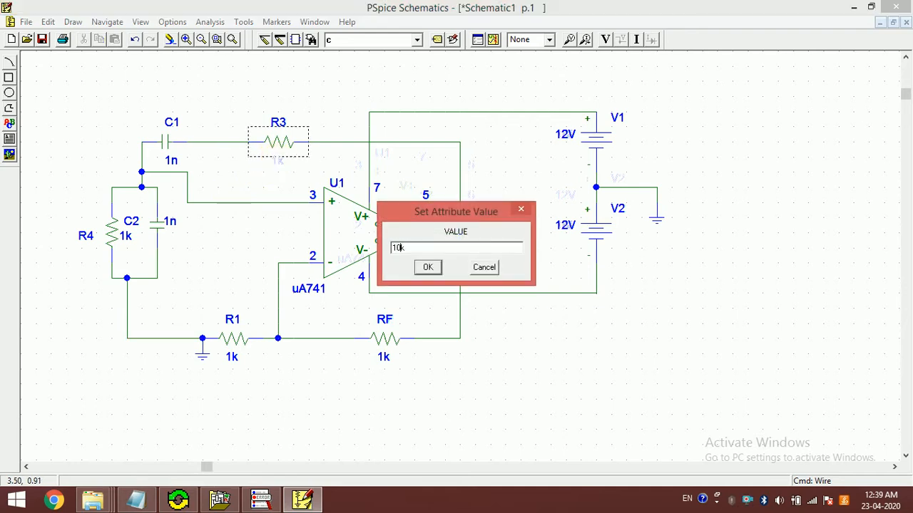
pyautogui.click(426, 268)
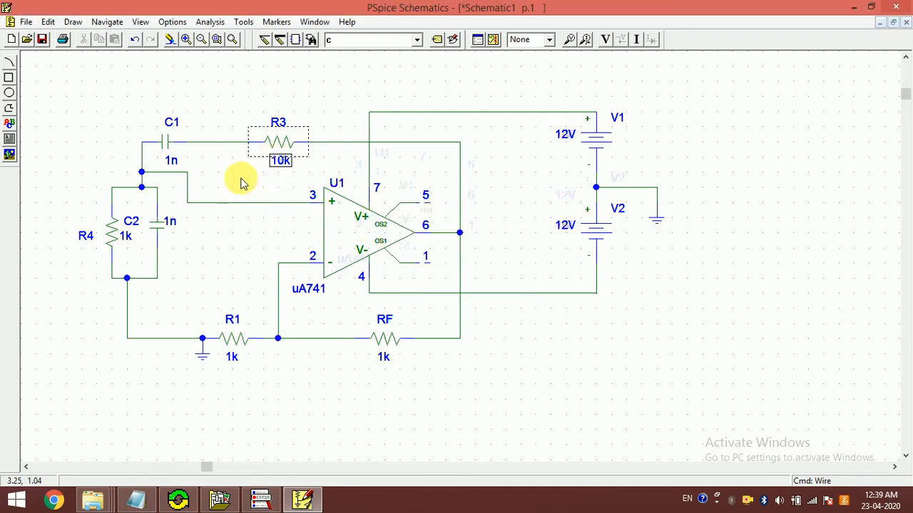
# Step: Set the values of both capacitors, C1 and C2, to 10n
pyautogui.doubleClick(174, 161)
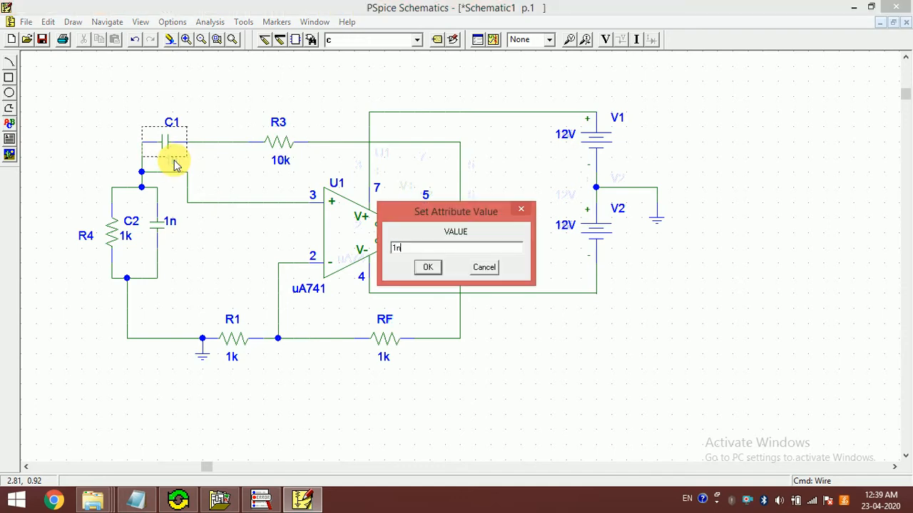
pyautogui.write('10n')
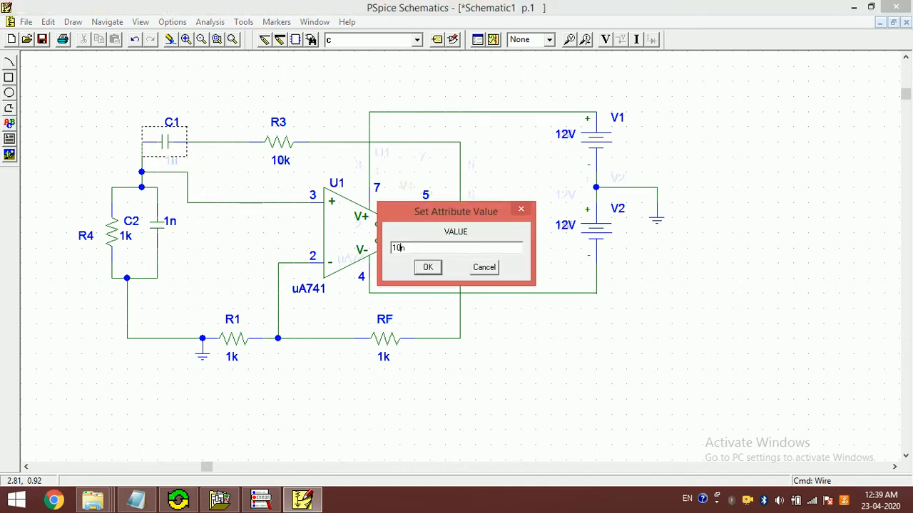
pyautogui.press('Return')
pyautogui.doubleClick(170, 223)
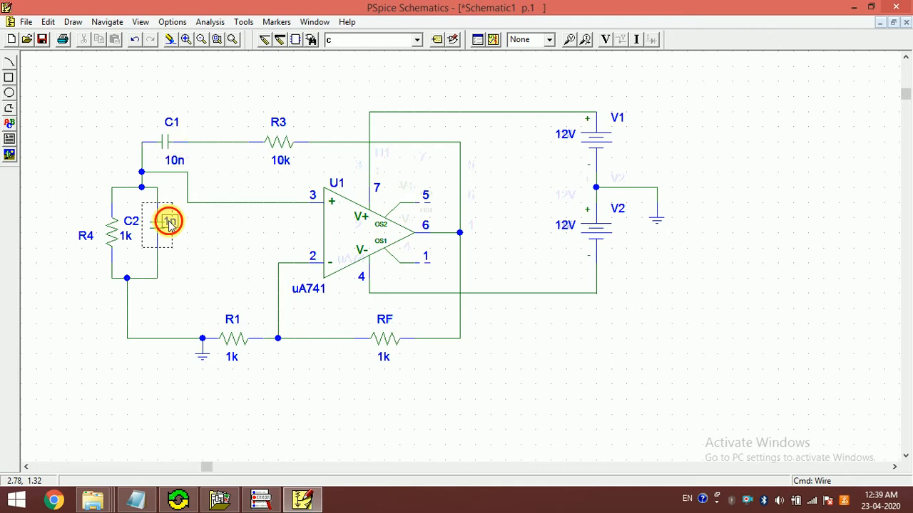
pyautogui.write('10n')
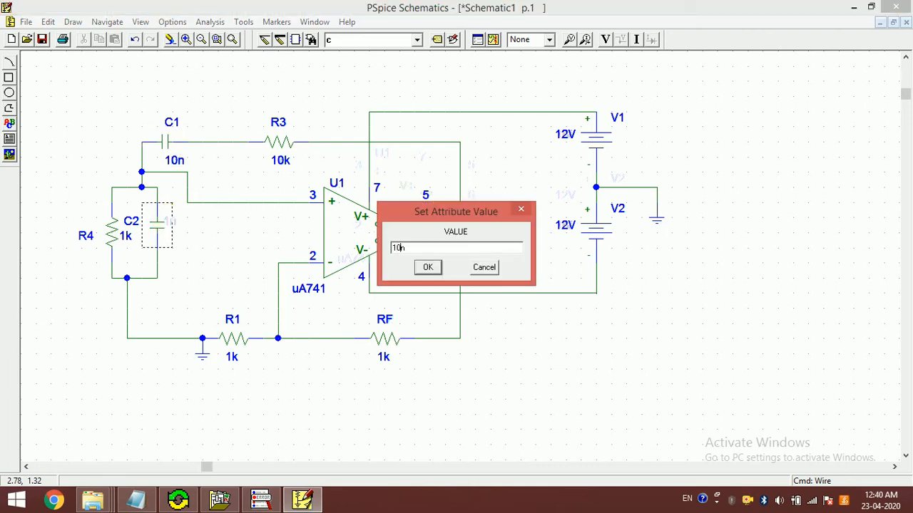
pyautogui.click(427, 267)
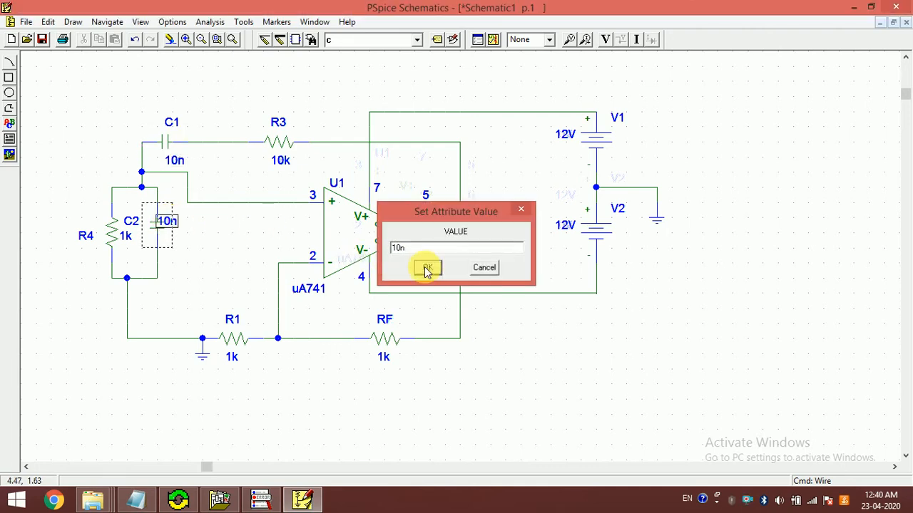
# Step: Set the value of resistor R4, in parallel with C2, to 10k
pyautogui.click(126, 237)
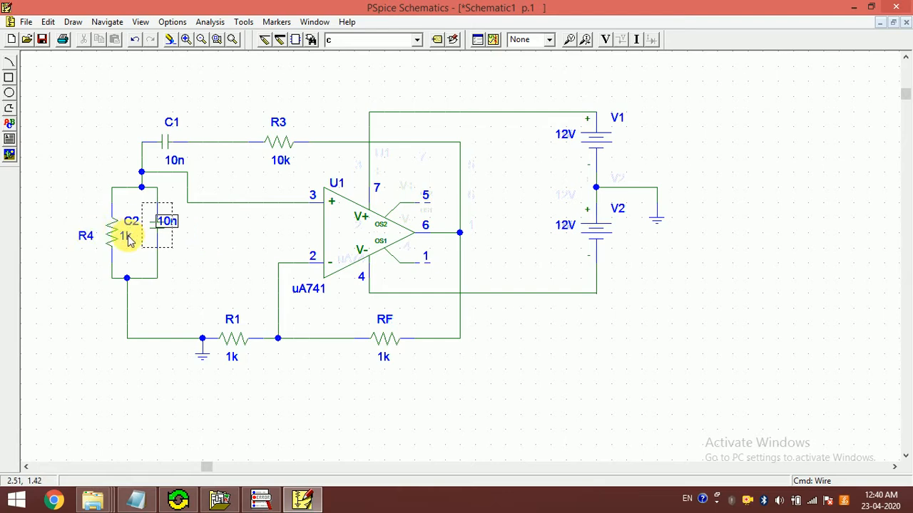
pyautogui.doubleClick(126, 236)
pyautogui.write('10k')
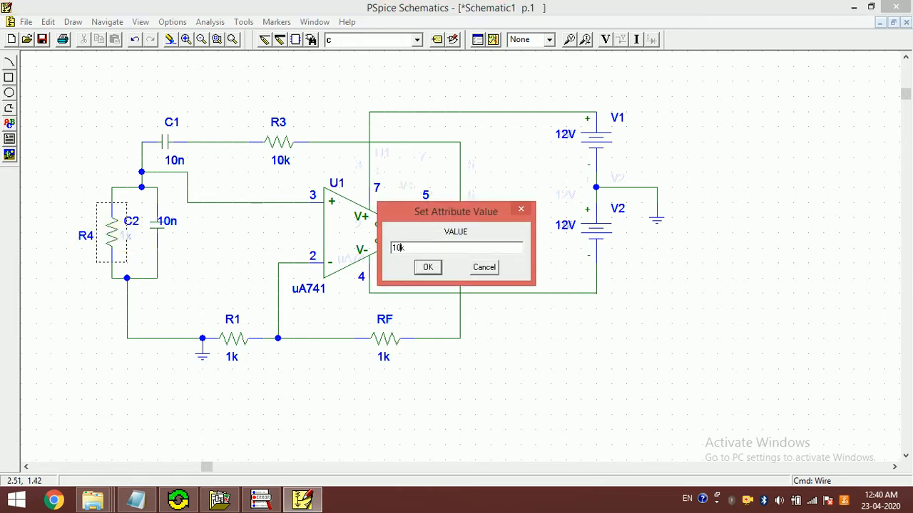
pyautogui.press('Return')
pyautogui.click(197, 241)
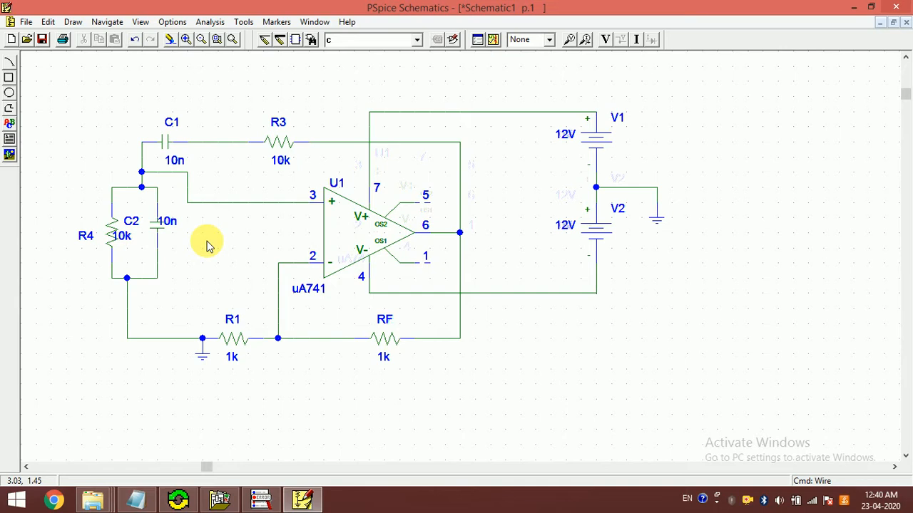
# Step: Move C2's 10n value label clear of its symbol and R4's 10k value label to below the R4 name
pyautogui.click(166, 222)
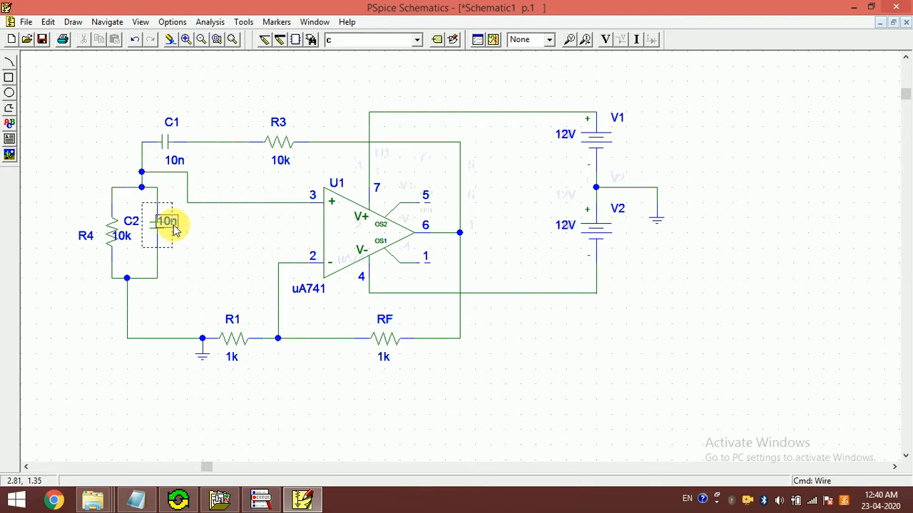
pyautogui.moveTo(170, 225); pyautogui.dragTo(183, 235)
pyautogui.moveTo(124, 239); pyautogui.dragTo(98, 257)
pyautogui.click(220, 260)
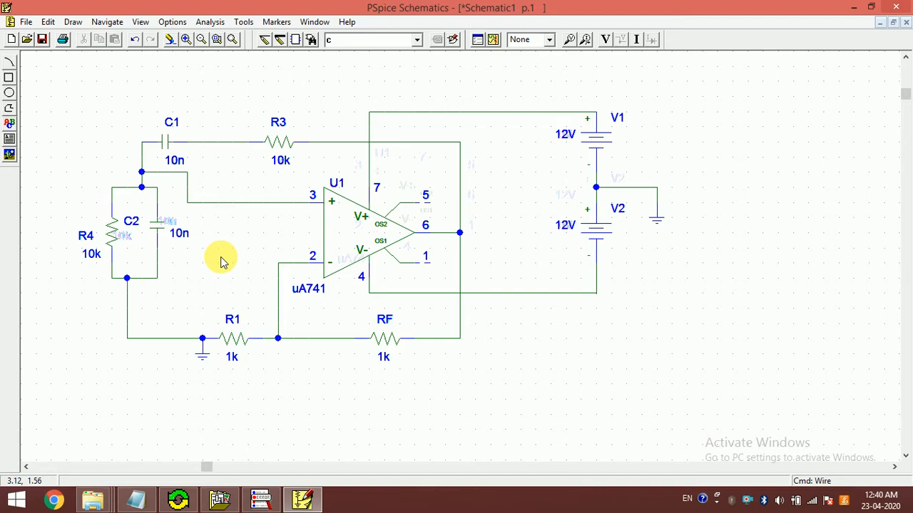
# Step: Check the oscillation period in the Circuit_Simulation.txt notes in Notepad, and set up a transient analysis with a final time of 4ms
pyautogui.click(477, 40)
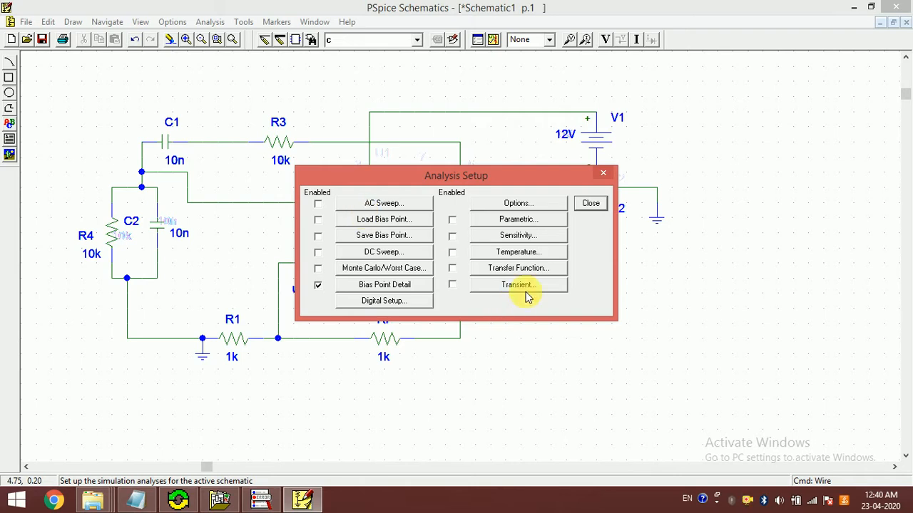
pyautogui.moveTo(482, 177); pyautogui.dragTo(687, 272)
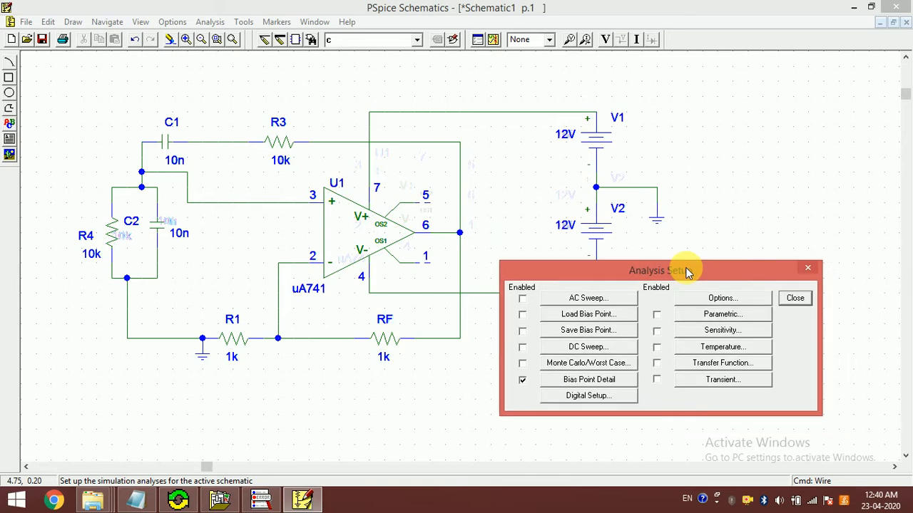
pyautogui.moveTo(687, 272); pyautogui.dragTo(520, 207)
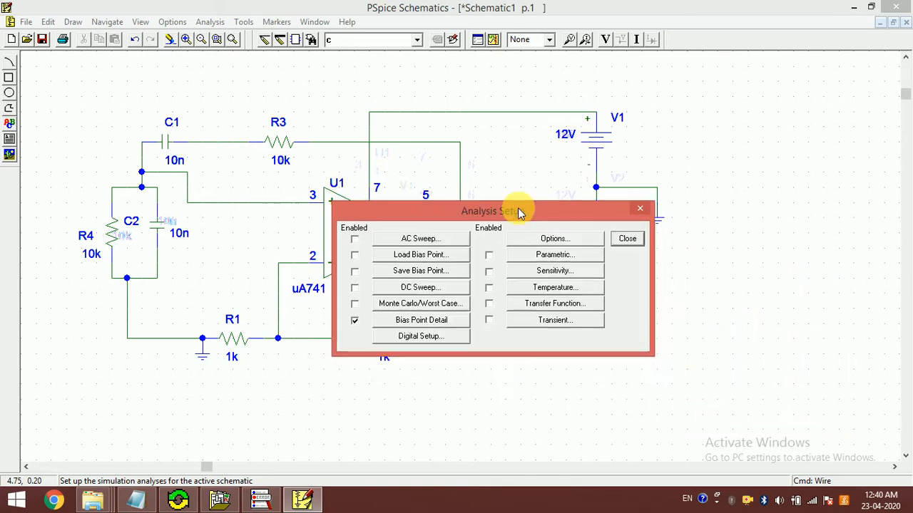
pyautogui.click(568, 323)
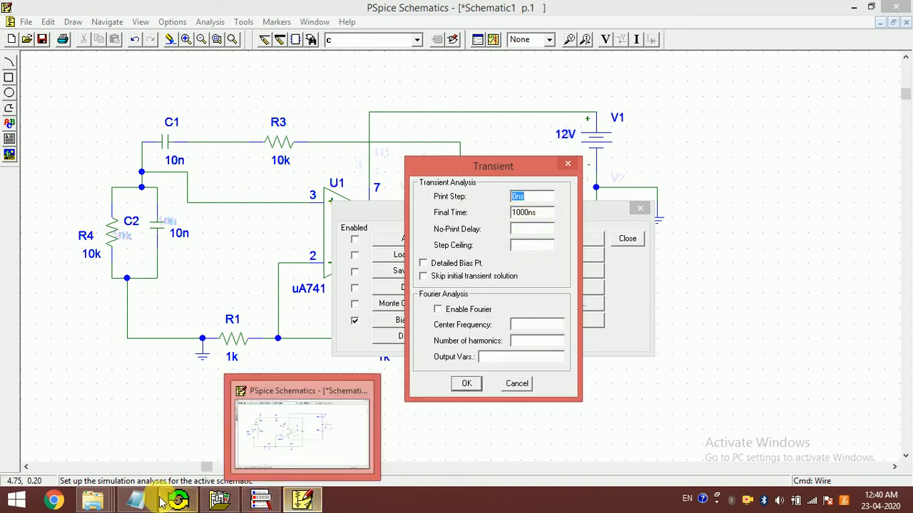
pyautogui.click(134, 503)
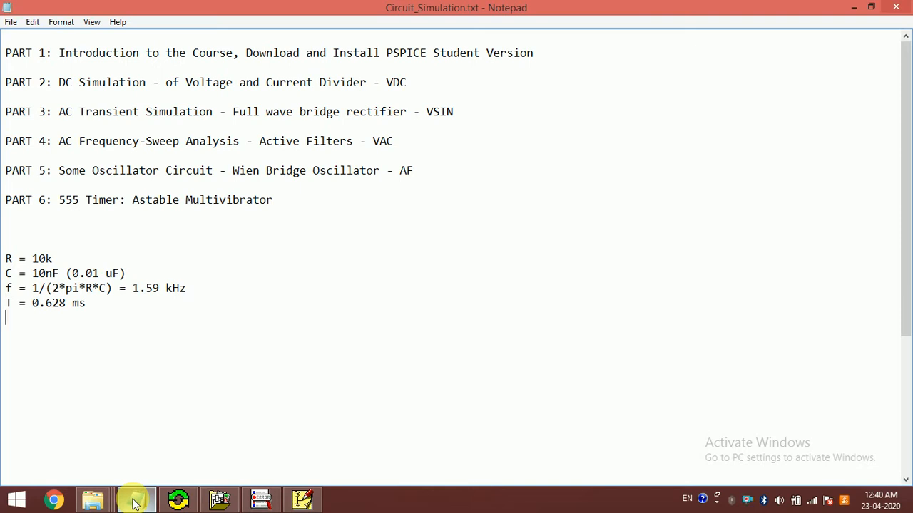
pyautogui.click(134, 503)
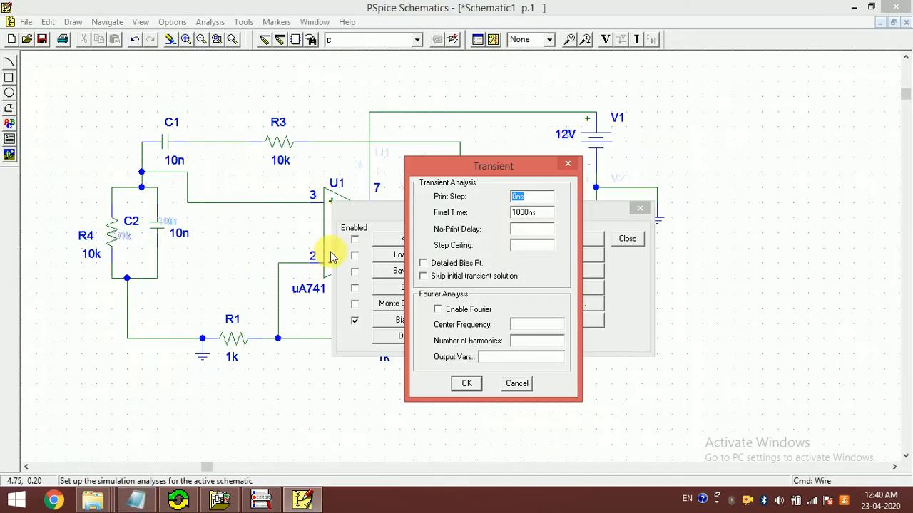
pyautogui.moveTo(536, 214); pyautogui.dragTo(499, 216)
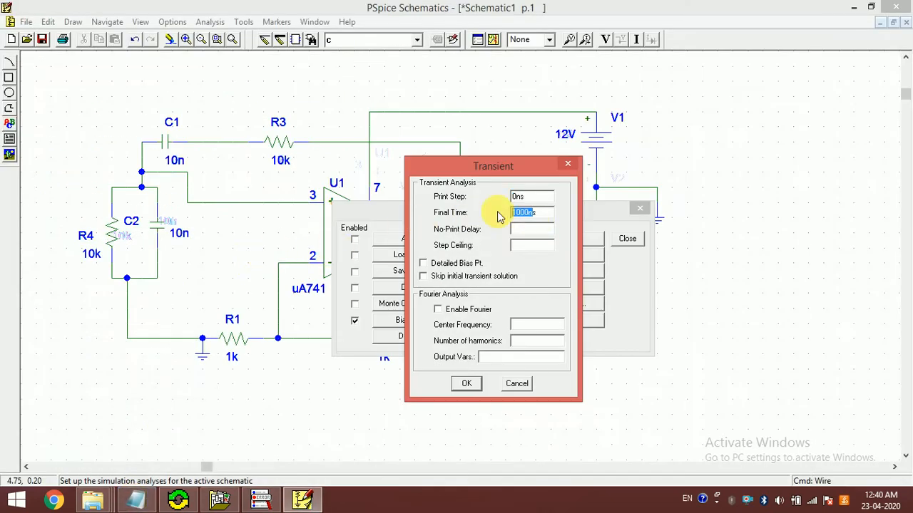
pyautogui.write('4s')
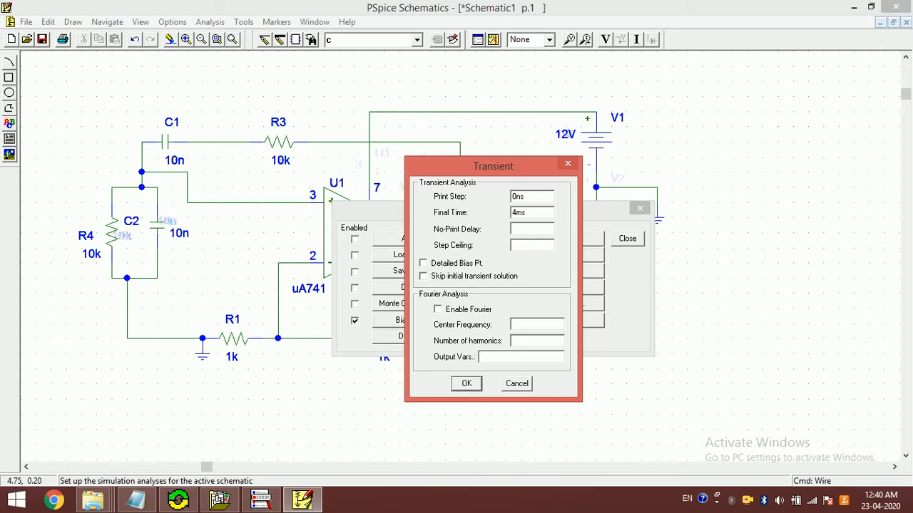
pyautogui.click(465, 385)
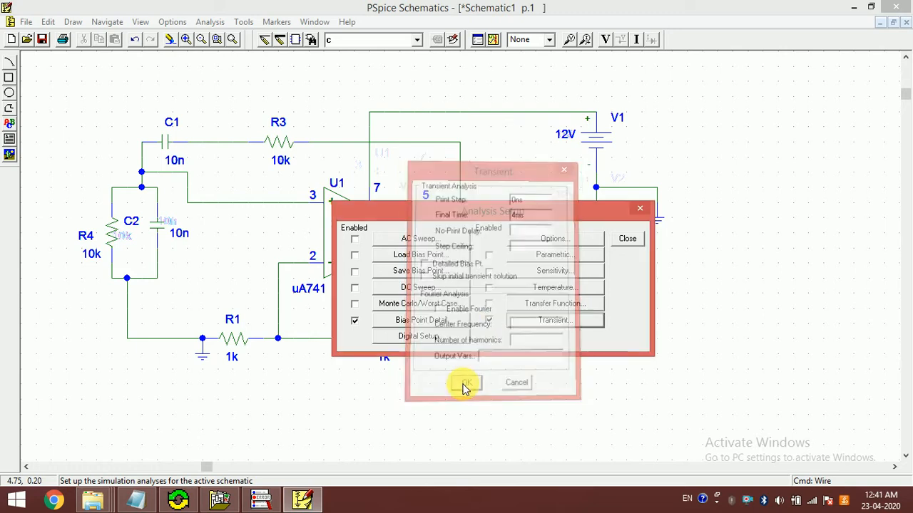
pyautogui.click(627, 239)
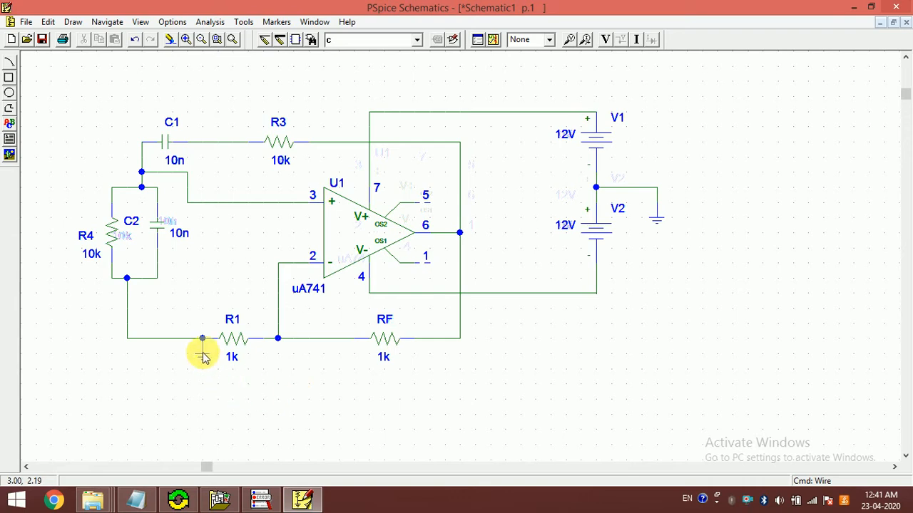
# Step: Move the ground symbol beside R1 slightly lower, keeping it wired to R1's left end
pyautogui.click(203, 353)
pyautogui.moveTo(204, 354); pyautogui.dragTo(204, 371)
pyautogui.click(244, 378)
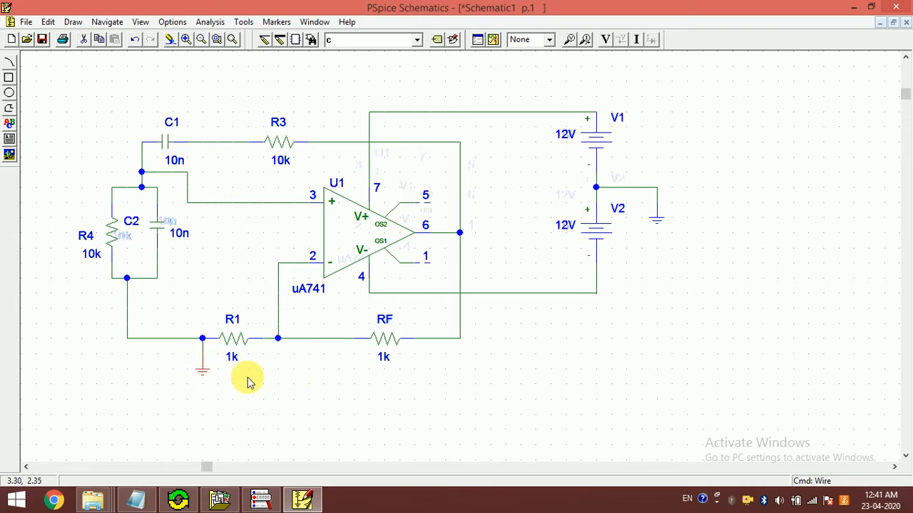
# Step: Switch to Chrome, search for "wien bridge oscillator", and examine the gain and phase shift explanation in the Electronics Tutorials article
pyautogui.click(54, 501)
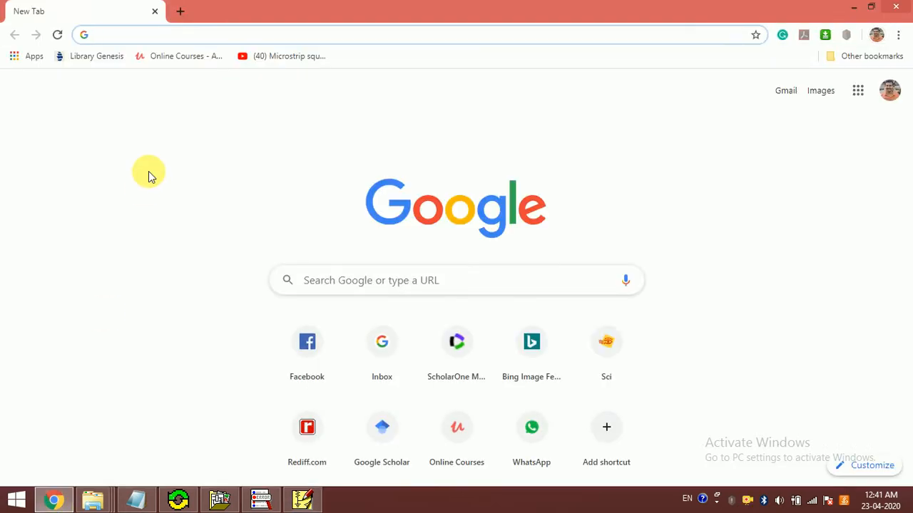
pyautogui.write('wien')
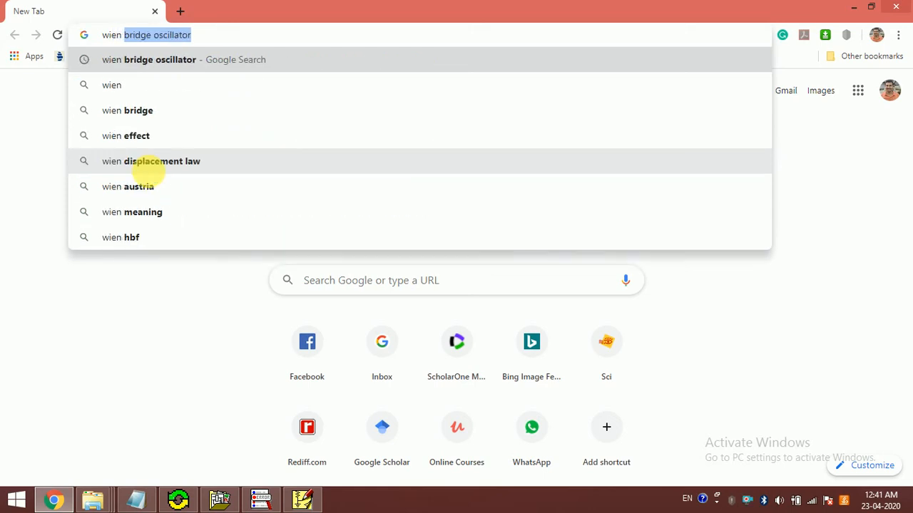
pyautogui.press('Return')
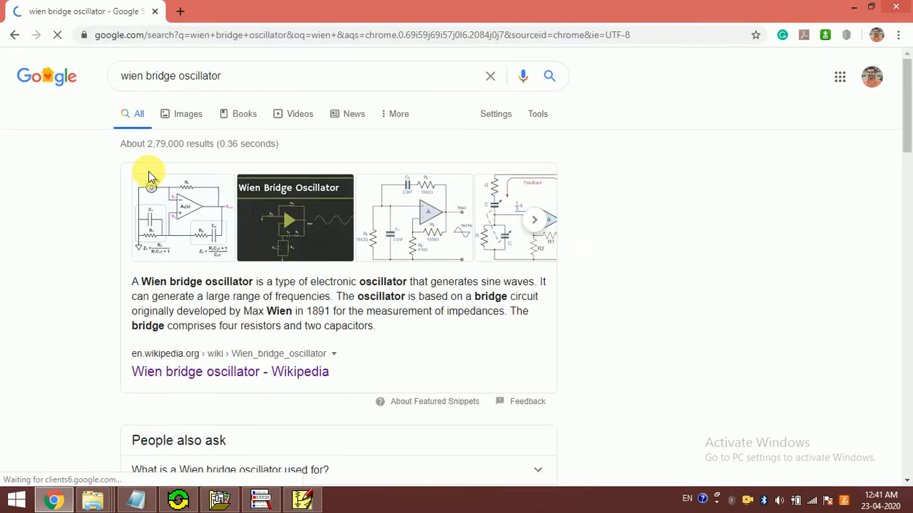
pyautogui.scroll(-5, 148, 171)
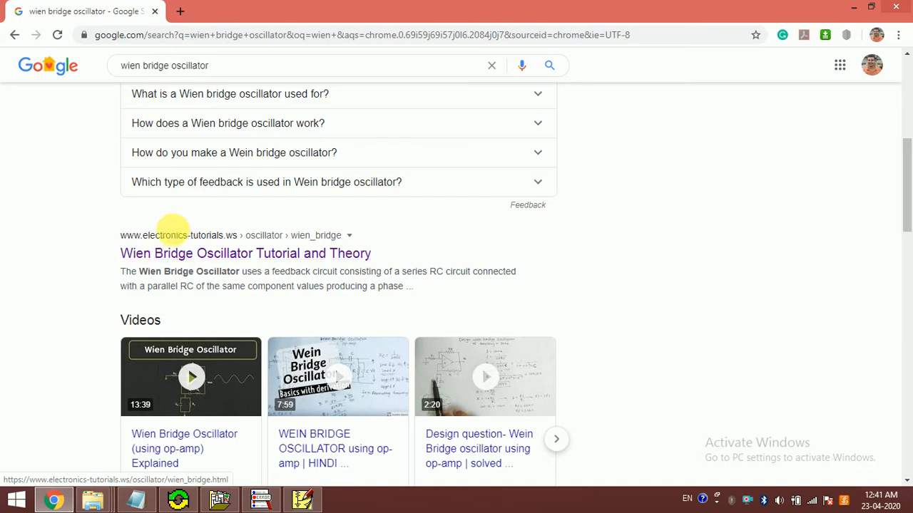
pyautogui.click(238, 257)
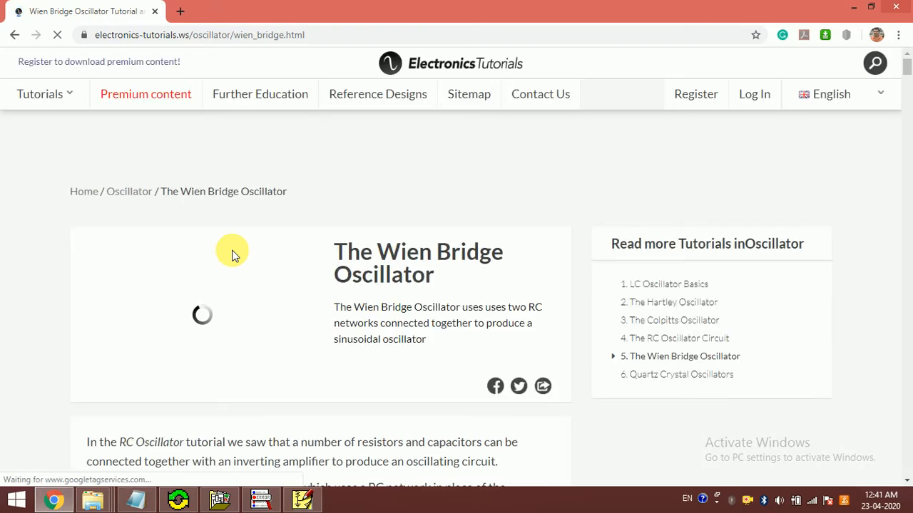
pyautogui.scroll(-8, 232, 253)
pyautogui.scroll(-3, 232, 254)
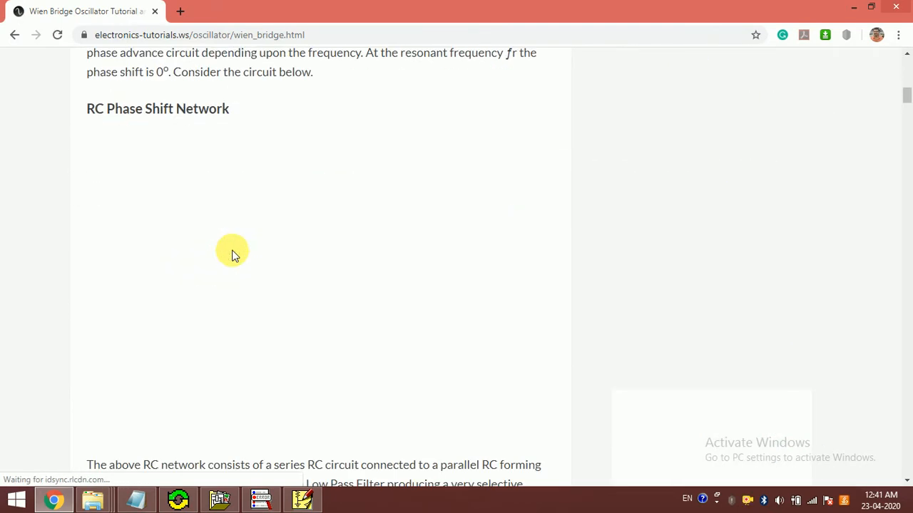
pyautogui.scroll(-10, 245, 249)
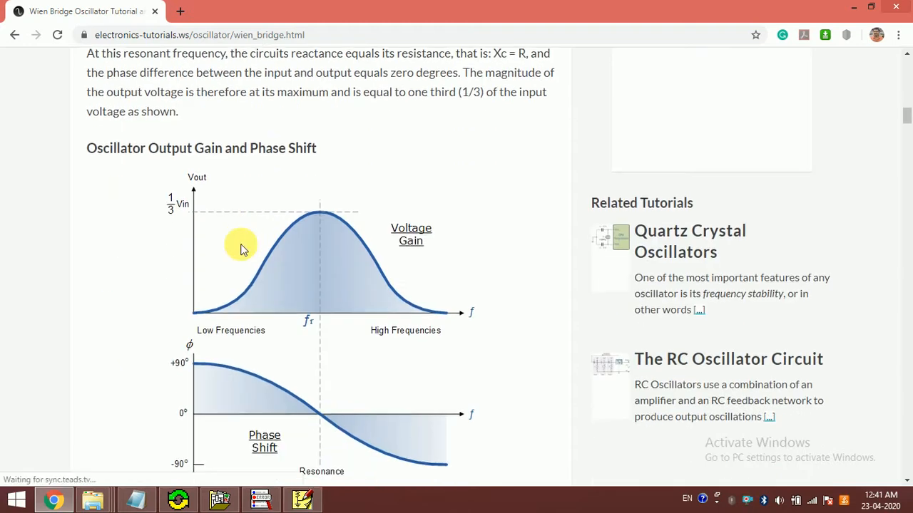
pyautogui.scroll(-3, 244, 249)
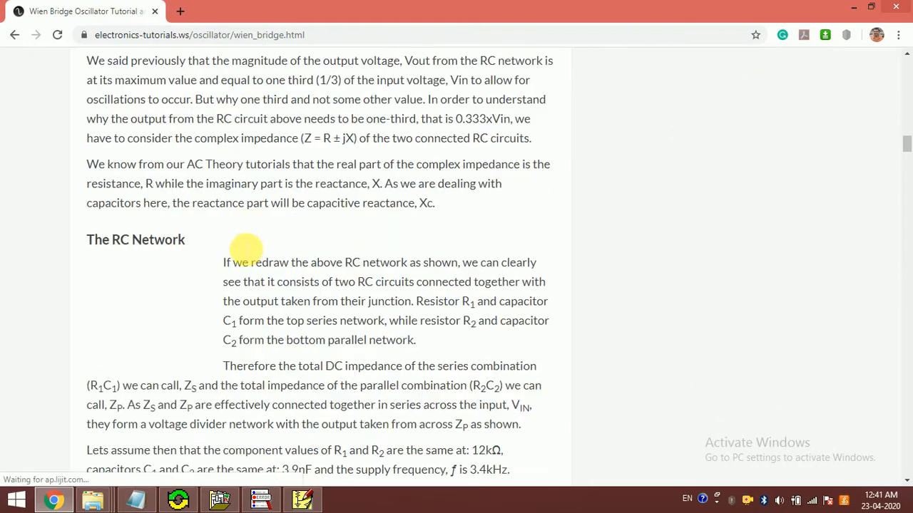
pyautogui.scroll(9, 243, 249)
pyautogui.scroll(5, 241, 248)
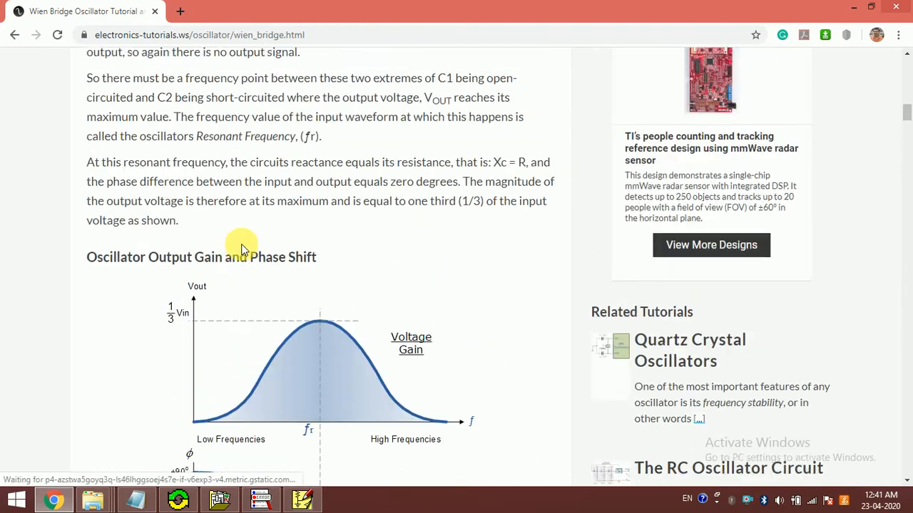
# Step: Switch back to PSpice Schematics and set feedback resistor RF's value to 2k
pyautogui.click(301, 501)
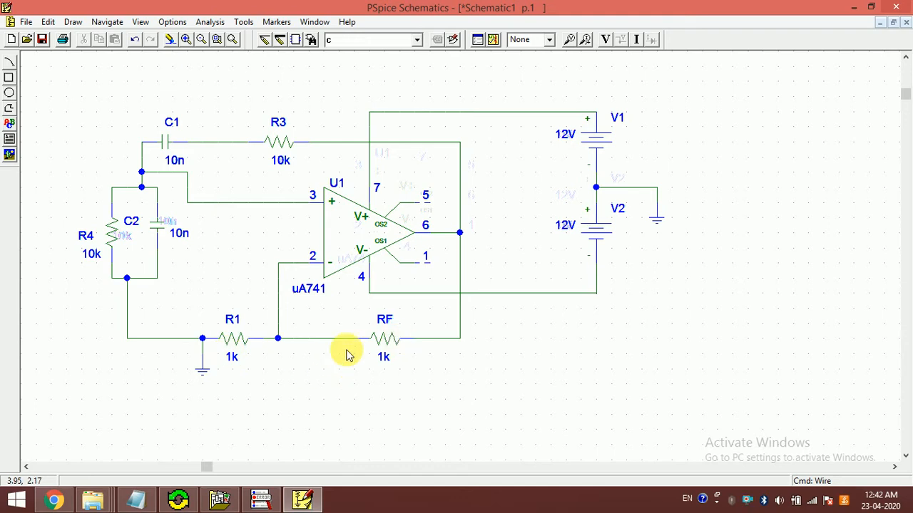
pyautogui.doubleClick(383, 358)
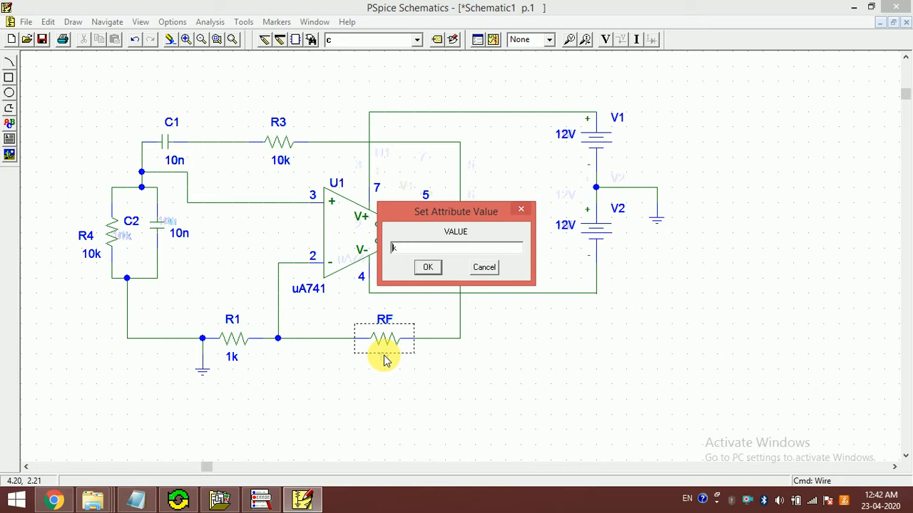
pyautogui.write('2')
pyautogui.press('Return')
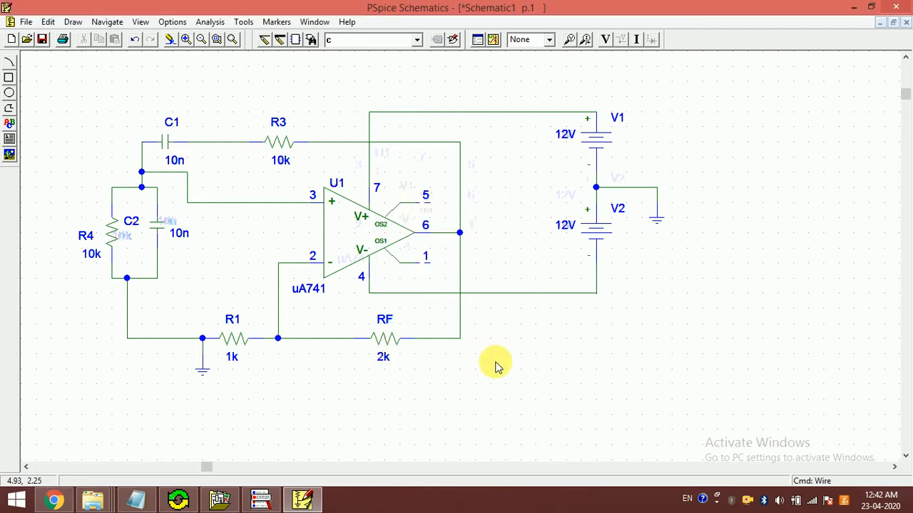
# Step: Start the simulation and choose the psice-projects folder on Local Disk (D:) as the save location for the new schematic
pyautogui.click(493, 40)
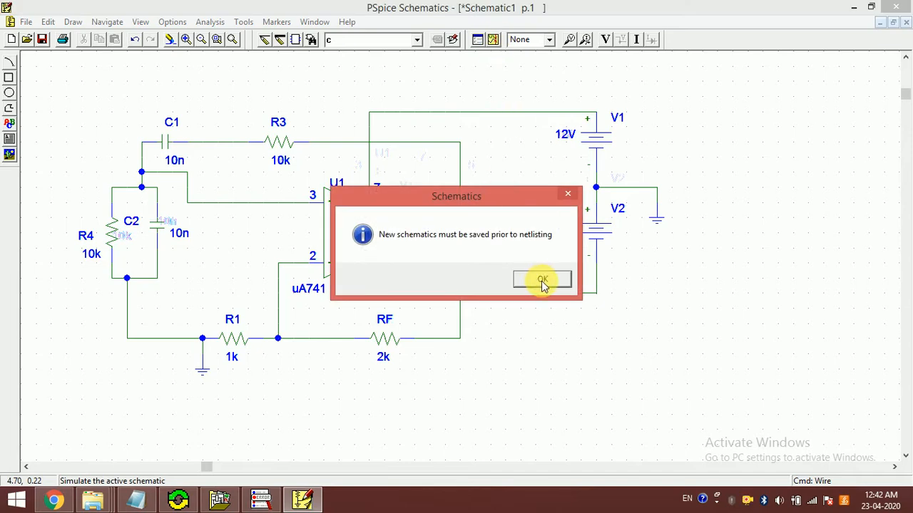
pyautogui.click(541, 281)
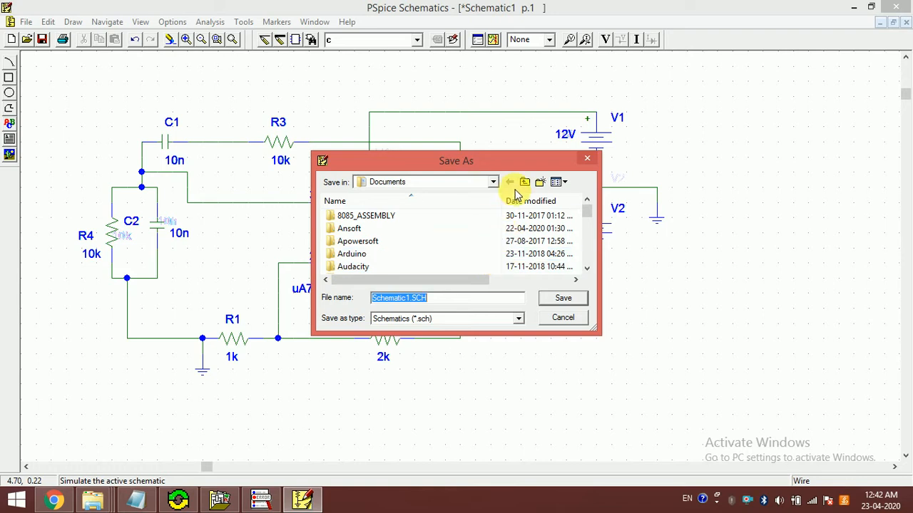
pyautogui.click(492, 182)
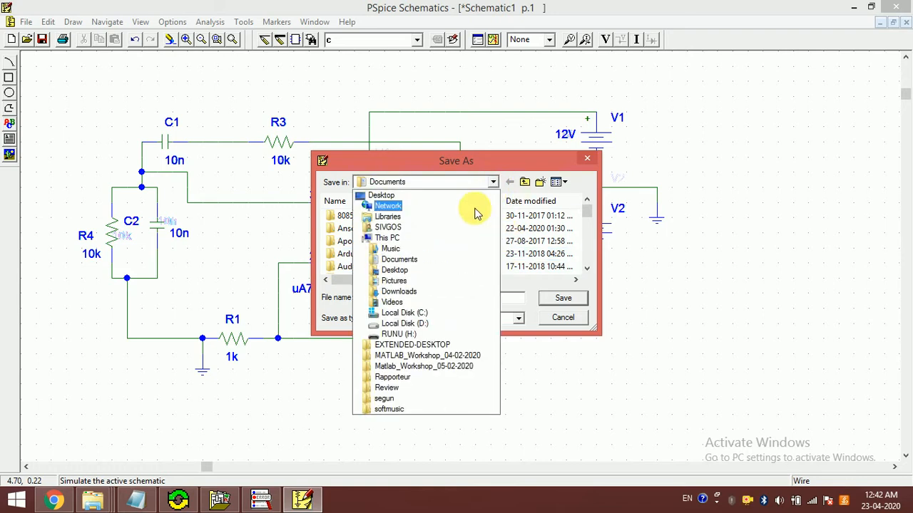
pyautogui.click(419, 323)
pyautogui.scroll(-2, 397, 246)
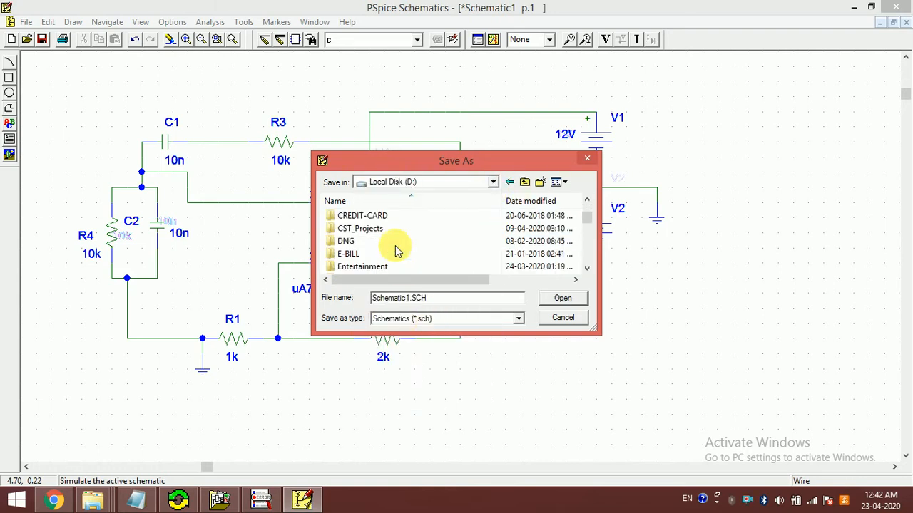
pyautogui.scroll(2, 397, 249)
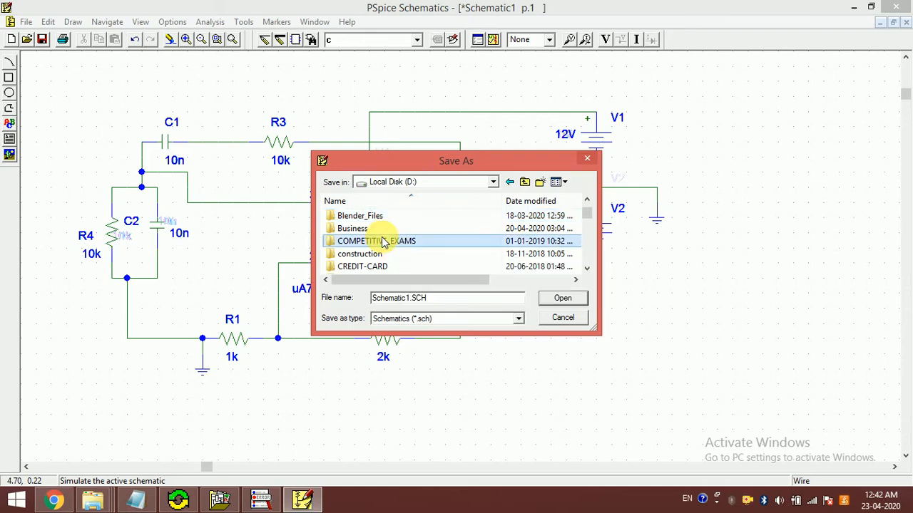
pyautogui.scroll(-3, 383, 243)
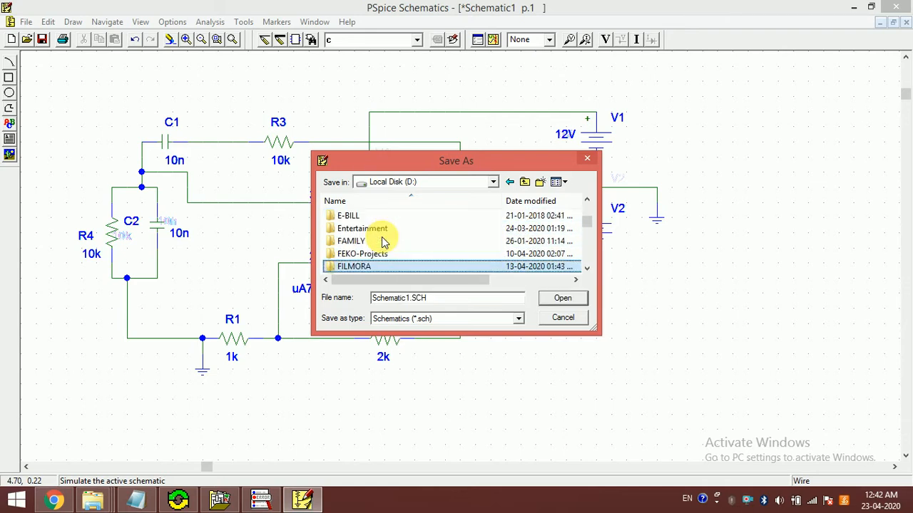
pyautogui.scroll(-3, 383, 243)
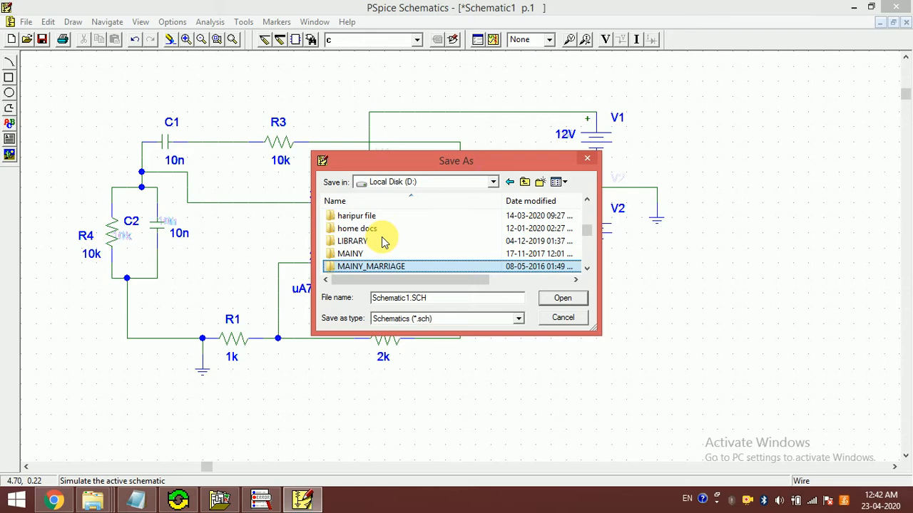
pyautogui.scroll(-3, 383, 243)
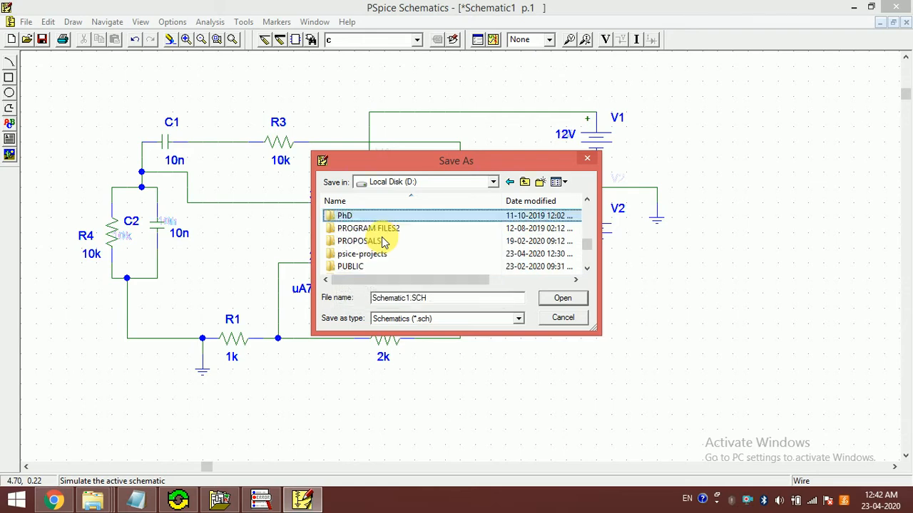
pyautogui.doubleClick(383, 242)
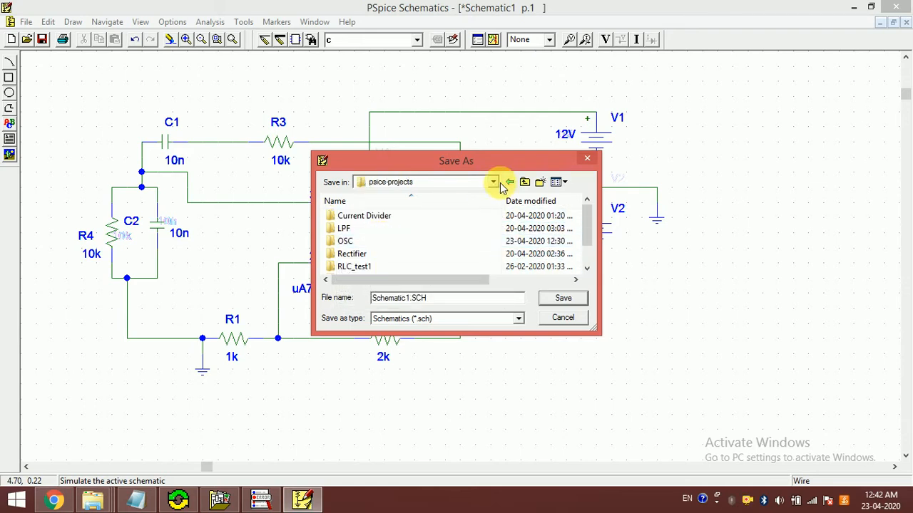
# Step: Create a WeinBridge folder inside psice-projects and save the schematic in it as WB
pyautogui.click(539, 181)
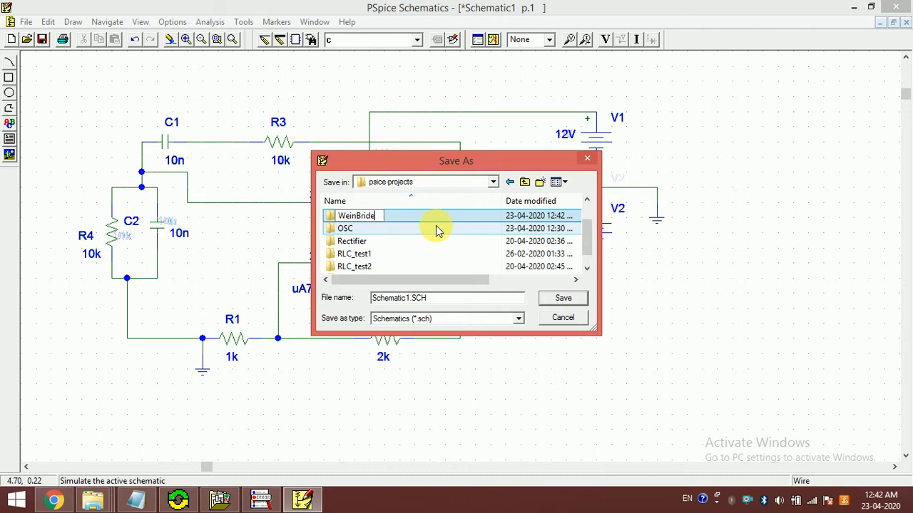
pyautogui.press('Return')
pyautogui.press('Return')
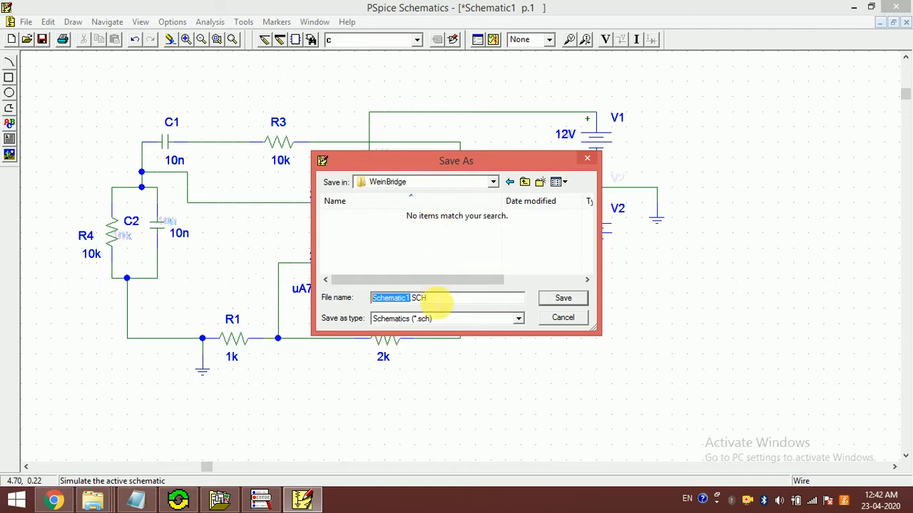
pyautogui.write('WB')
pyautogui.press('Return')
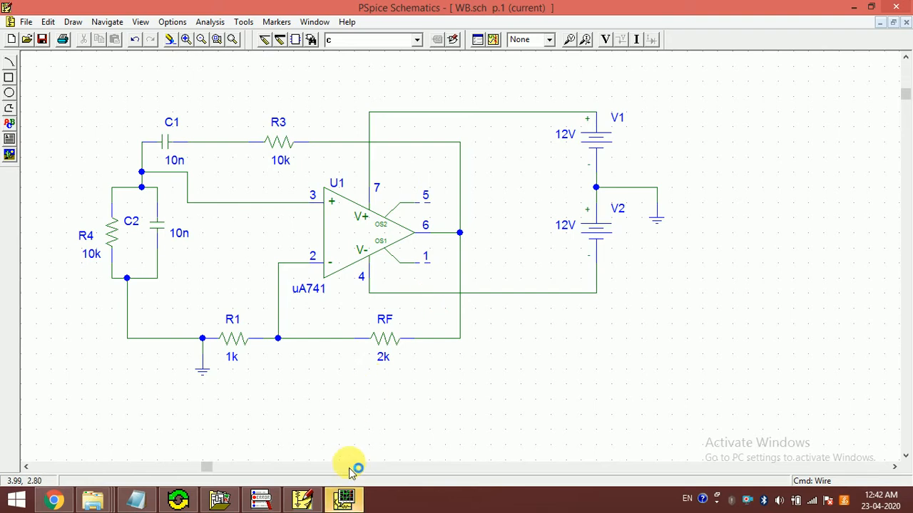
pyautogui.click(342, 501)
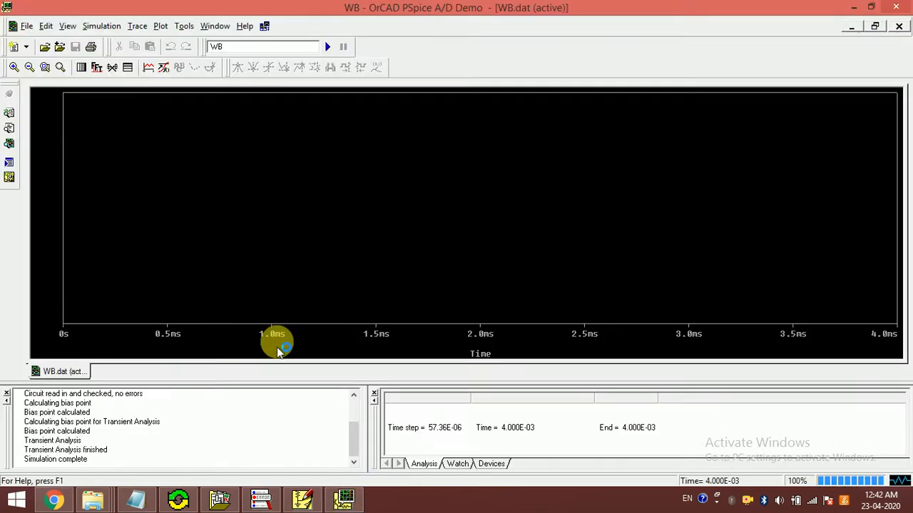
pyautogui.click(148, 67)
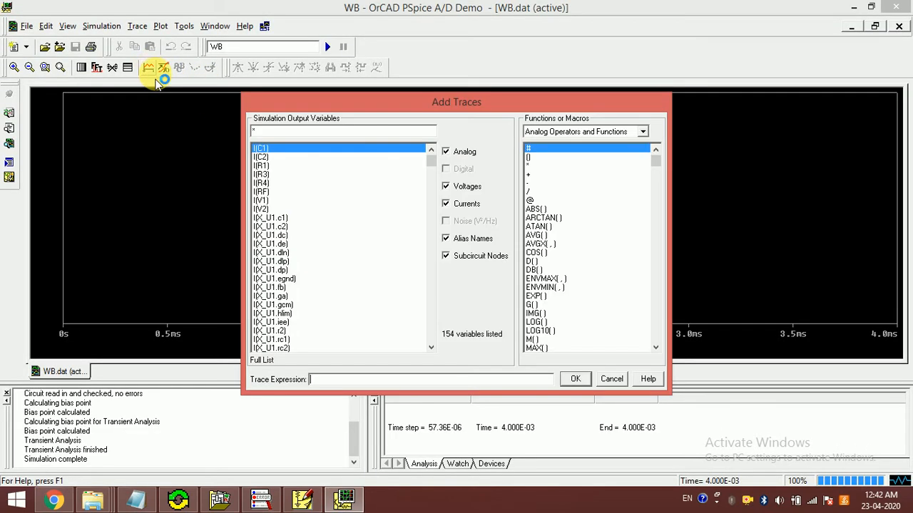
pyautogui.click(443, 255)
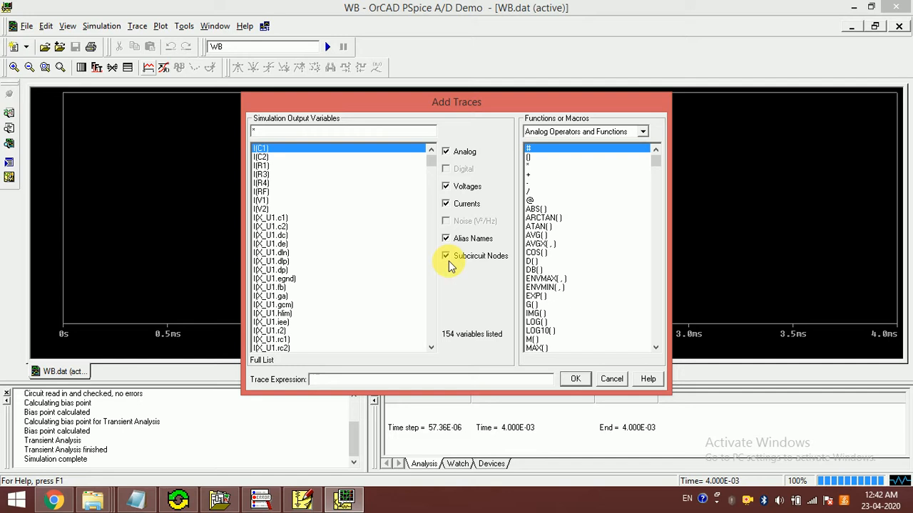
pyautogui.click(612, 379)
pyautogui.click(899, 8)
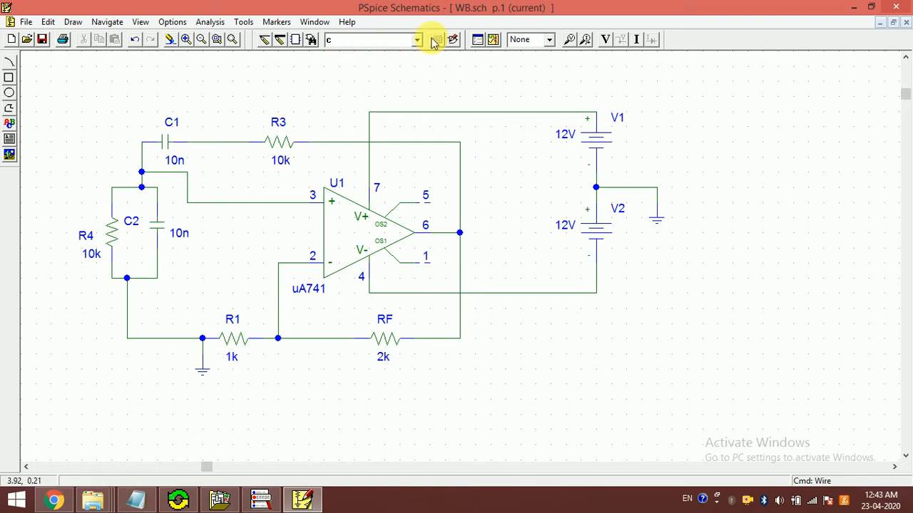
# Step: Place a resistor rotated to vertical, with its upper end on the node where RF joins the op-amp output wire
pyautogui.write('r')
pyautogui.press('Return')
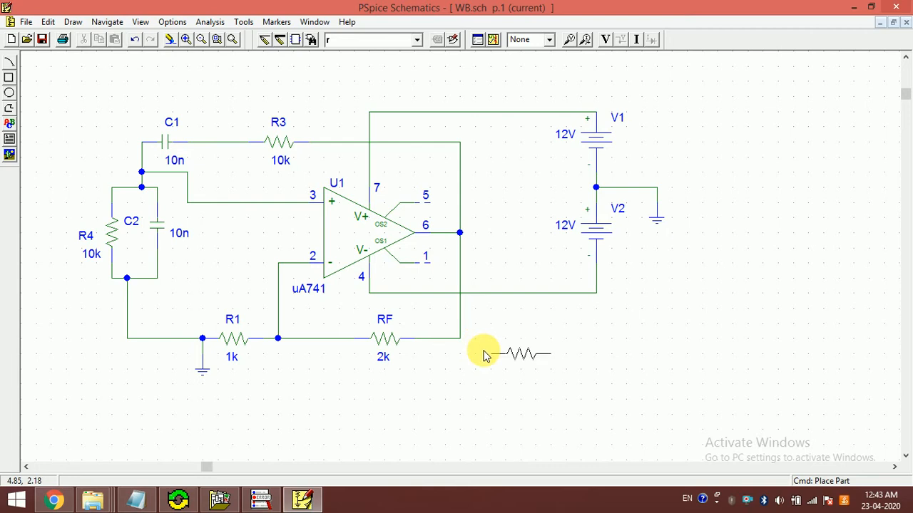
pyautogui.hotkey('ctrl', 'r')
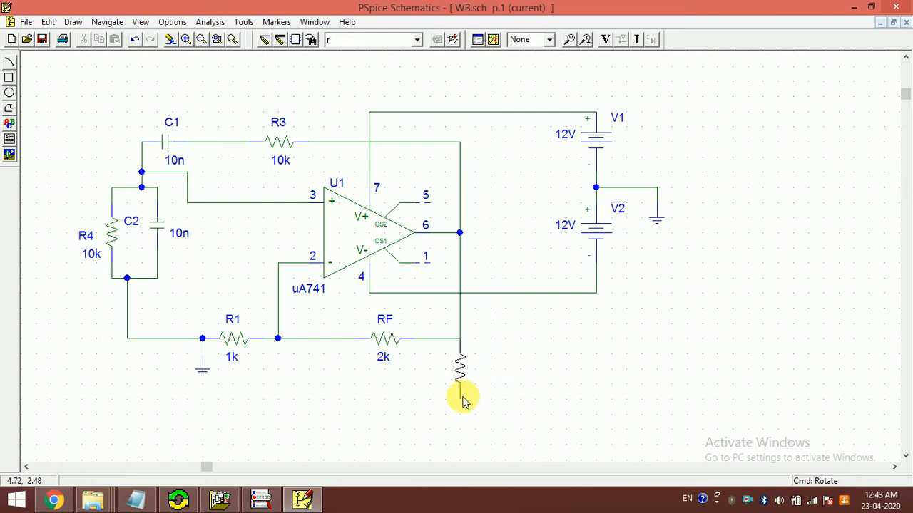
pyautogui.click(462, 400)
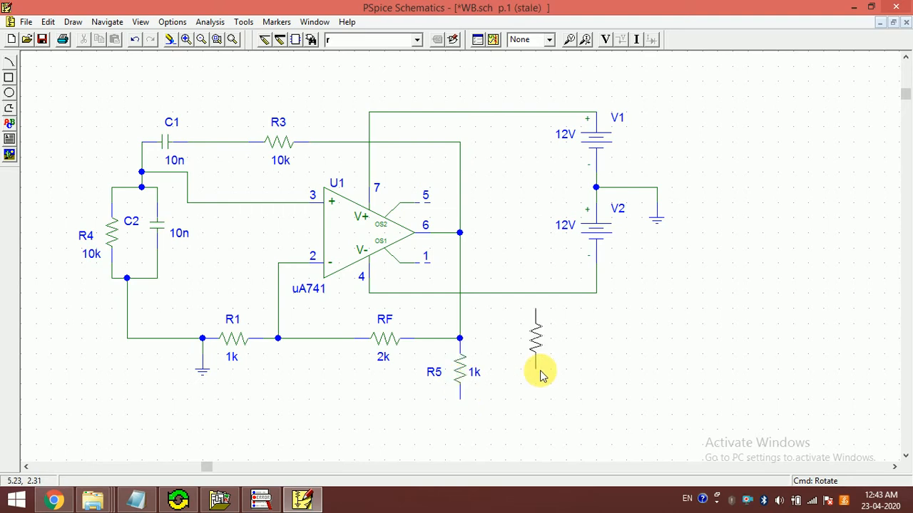
pyautogui.rightClick(539, 375)
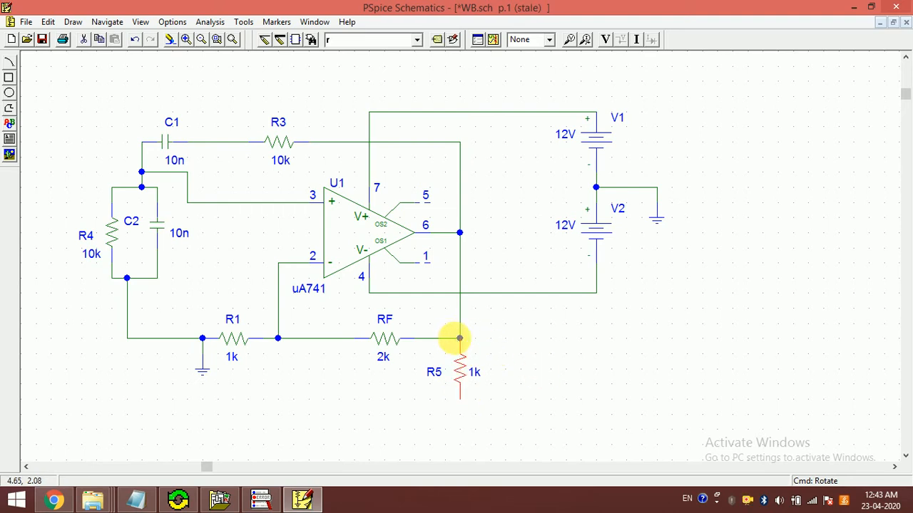
# Step: Change the new vertical resistor's reference designator to RL
pyautogui.click(435, 372)
pyautogui.doubleClick(435, 373)
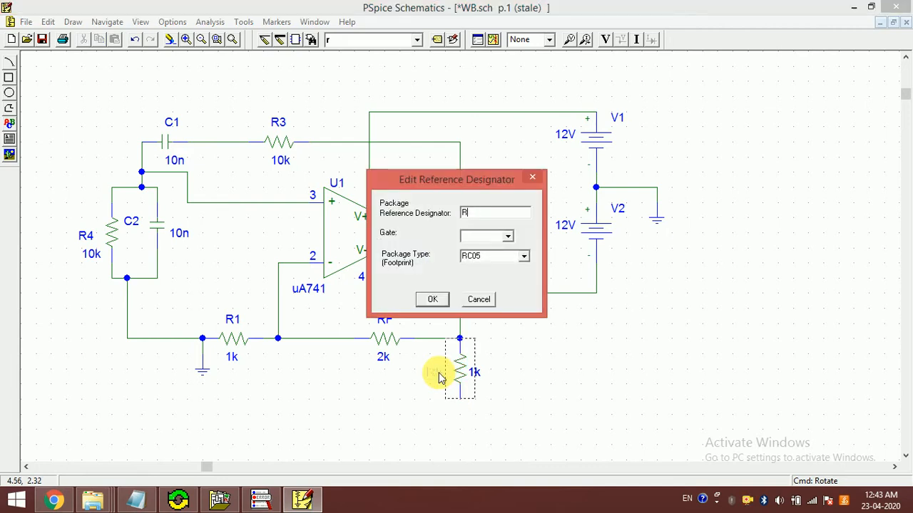
pyautogui.write('L')
pyautogui.press('Return')
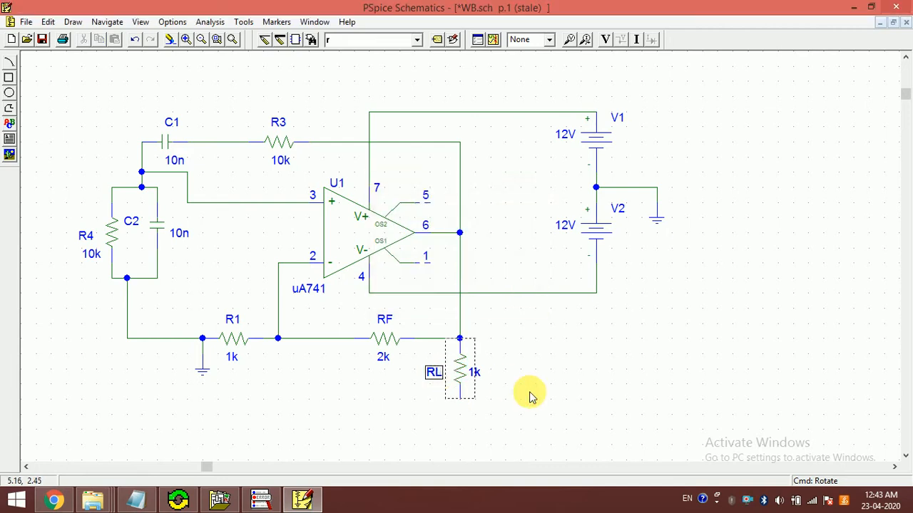
pyautogui.click(530, 397)
# Step: Place an egnd ground symbol on the lower end of load resistor RL
pyautogui.doubleClick(343, 38)
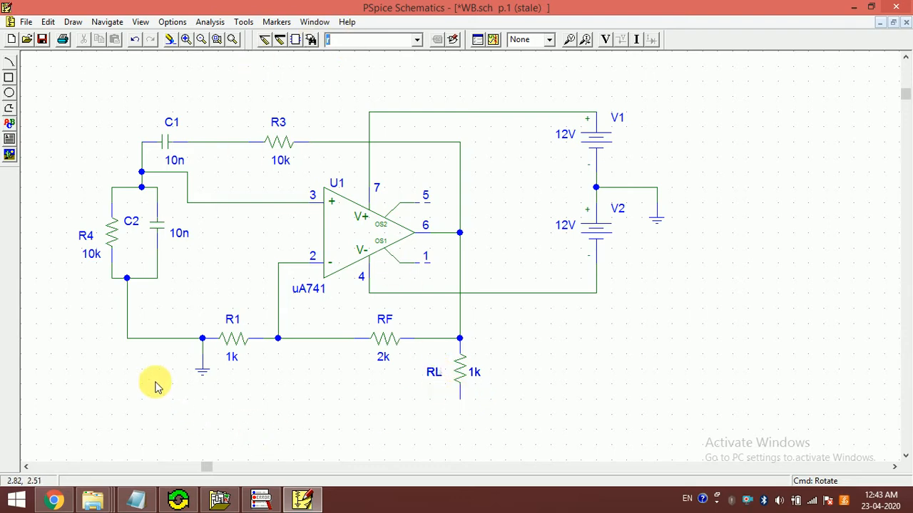
pyautogui.write('eg')
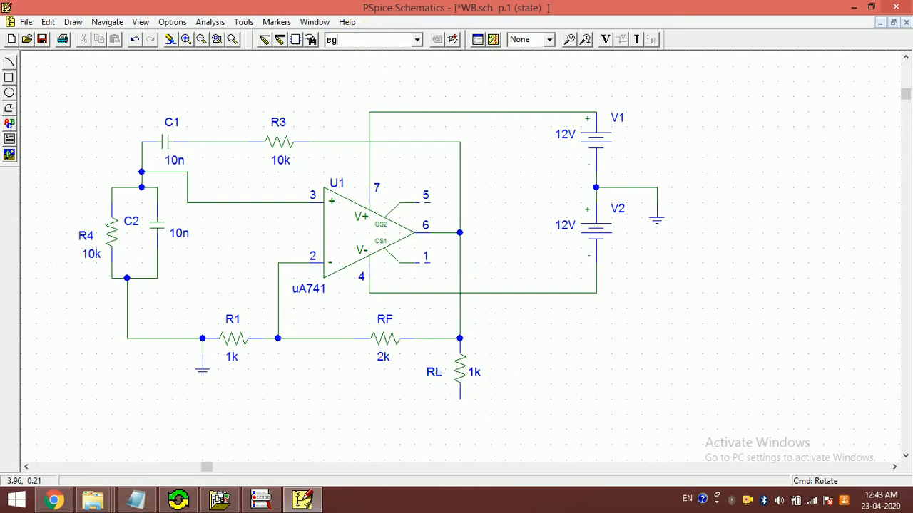
pyautogui.write('nd')
pyautogui.press('Return')
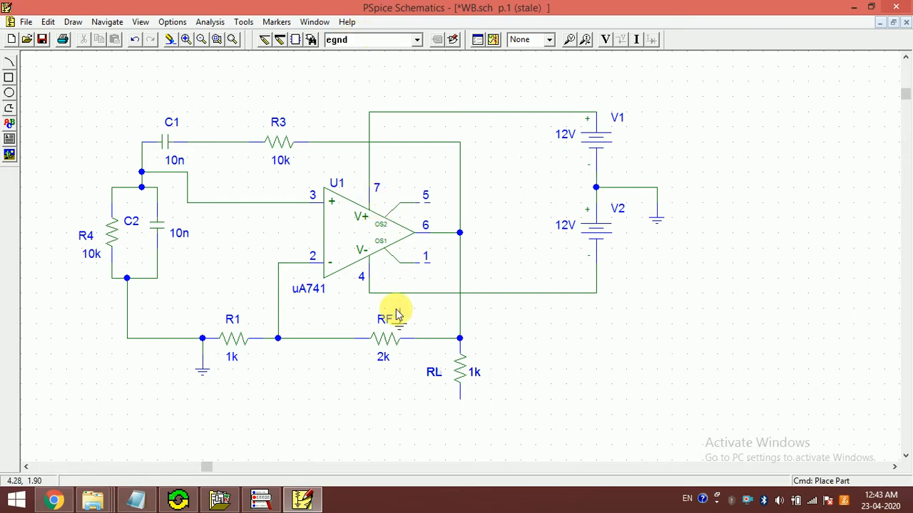
pyautogui.click(460, 405)
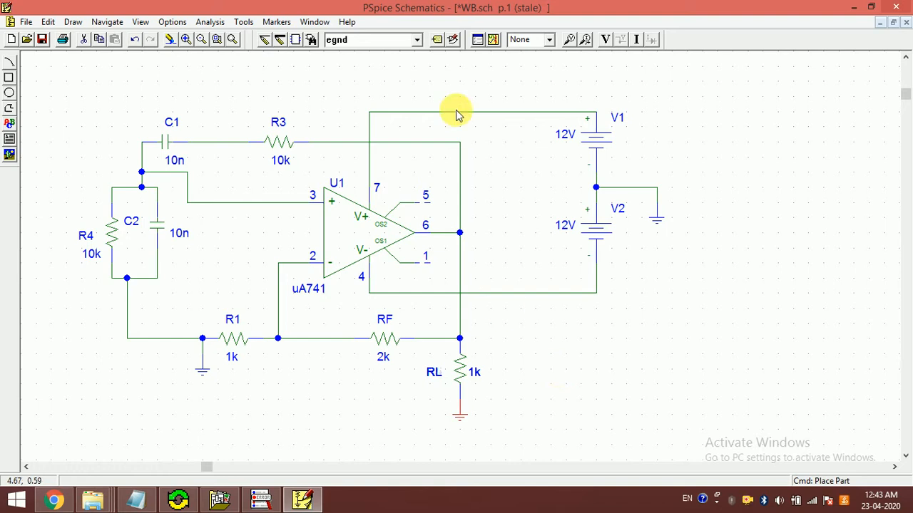
# Step: Simulate the circuit with the load resistor and plot V(RL:2) in PSpice A/D, with currents excluded from the variable list
pyautogui.click(493, 40)
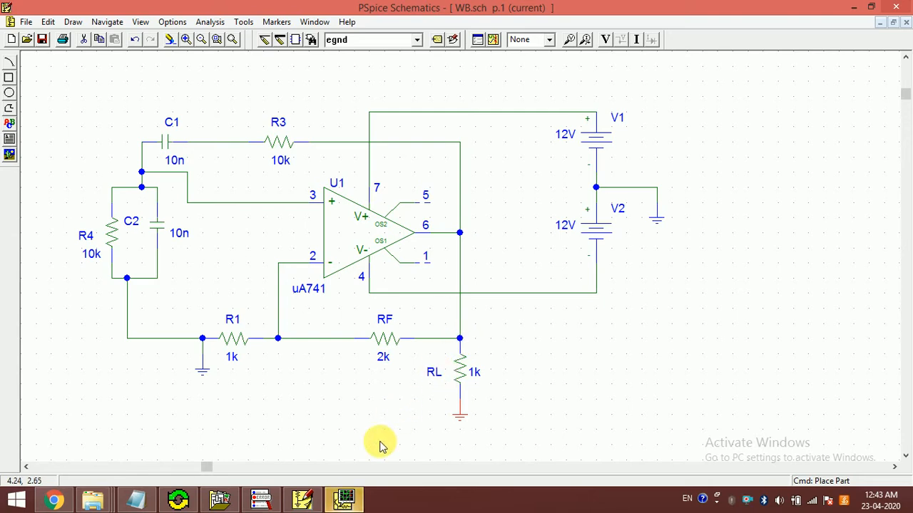
pyautogui.click(344, 499)
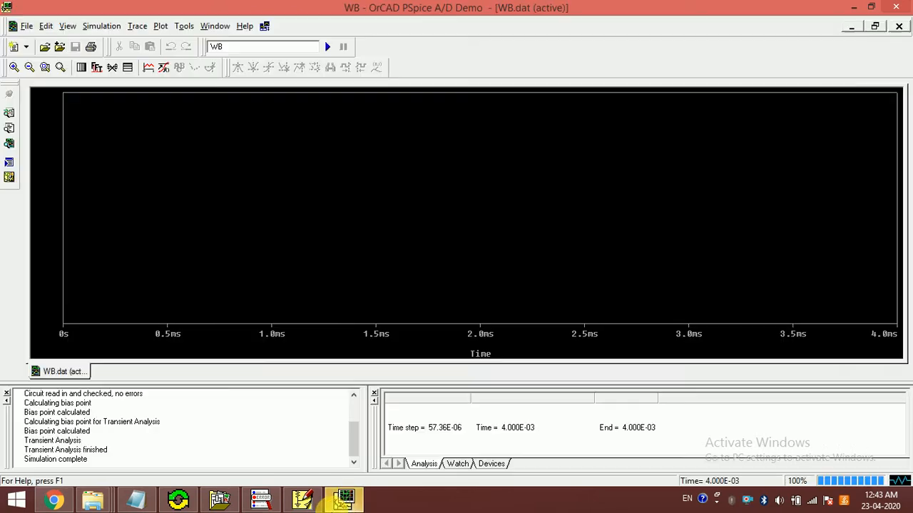
pyautogui.click(146, 71)
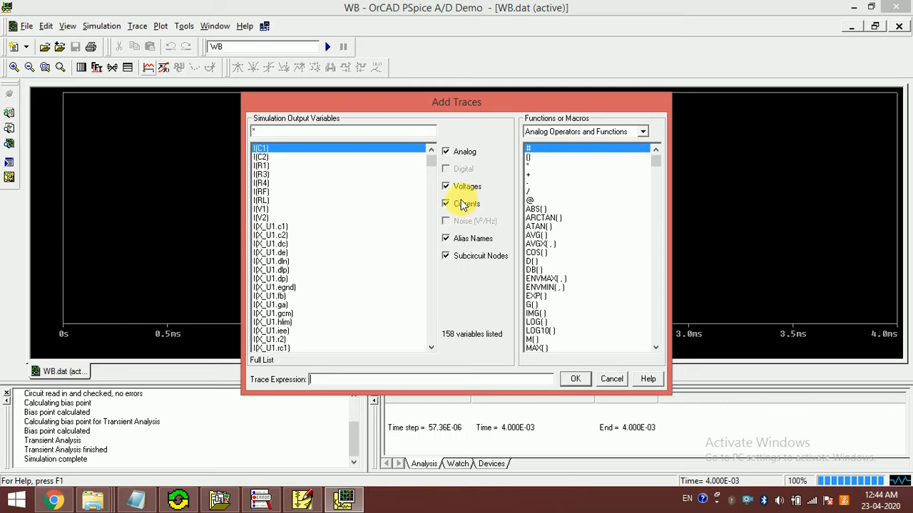
pyautogui.click(462, 205)
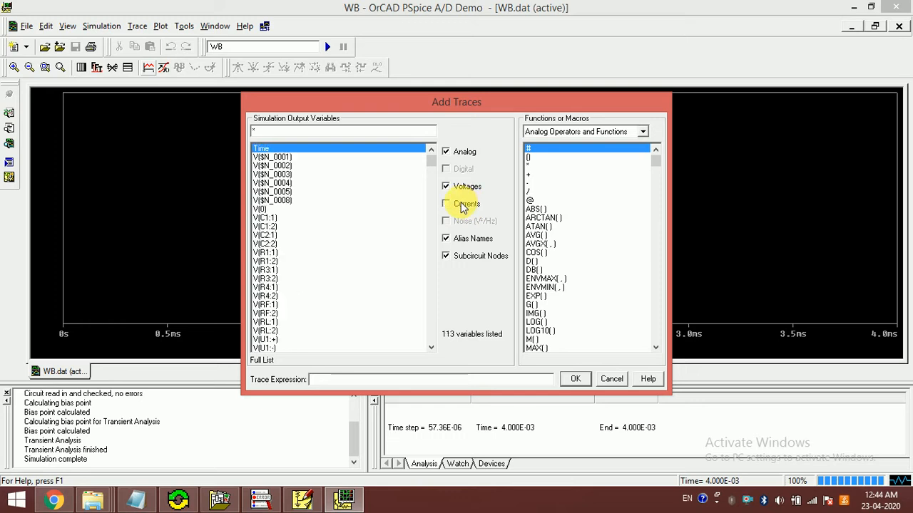
pyautogui.click(264, 331)
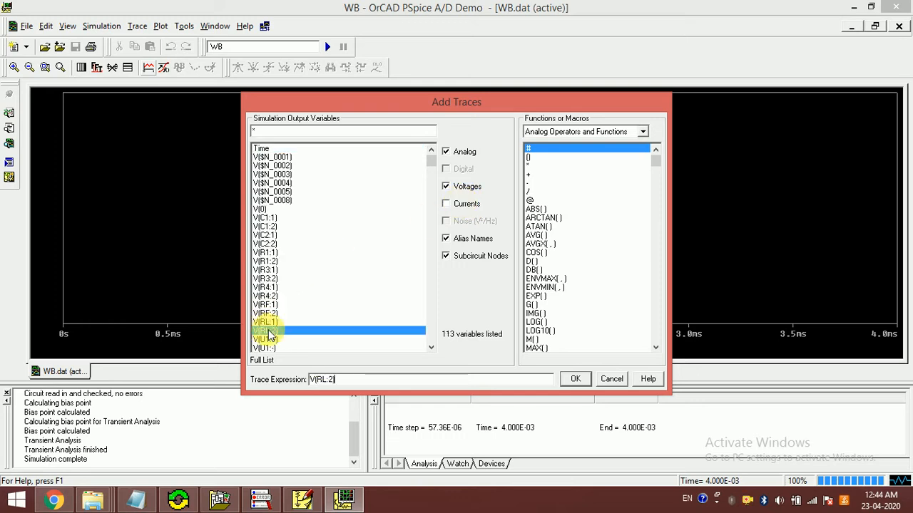
pyautogui.click(575, 379)
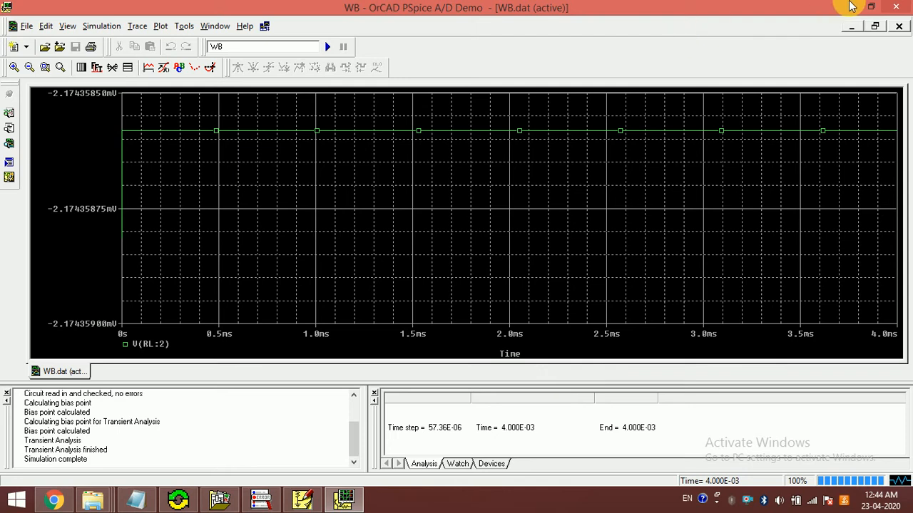
# Step: Close the V(RL:2) plot, rerun the simulation from PSpice Schematics, and switch to the new PSpice A/D results
pyautogui.click(896, 7)
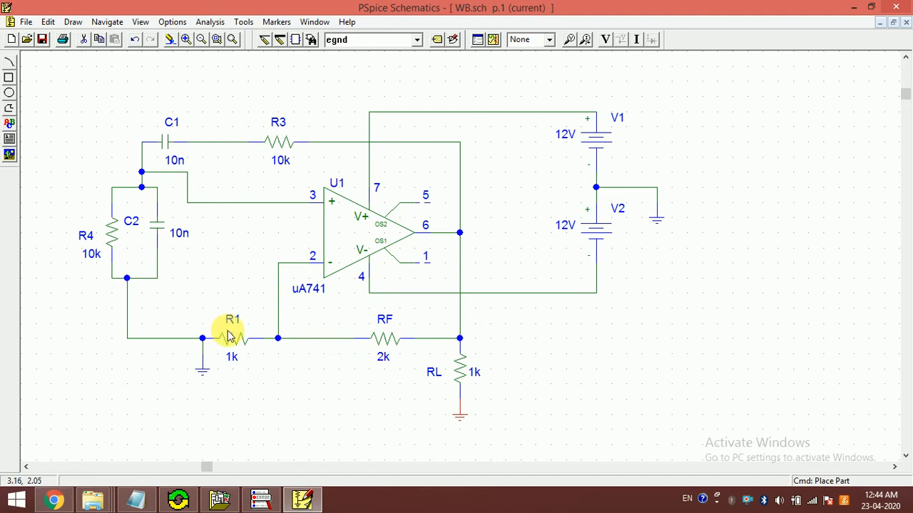
pyautogui.click(494, 40)
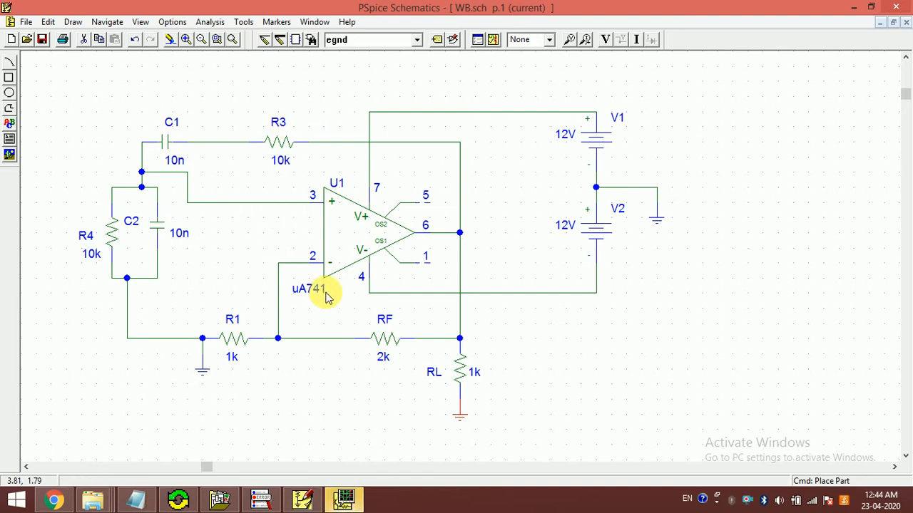
pyautogui.click(345, 500)
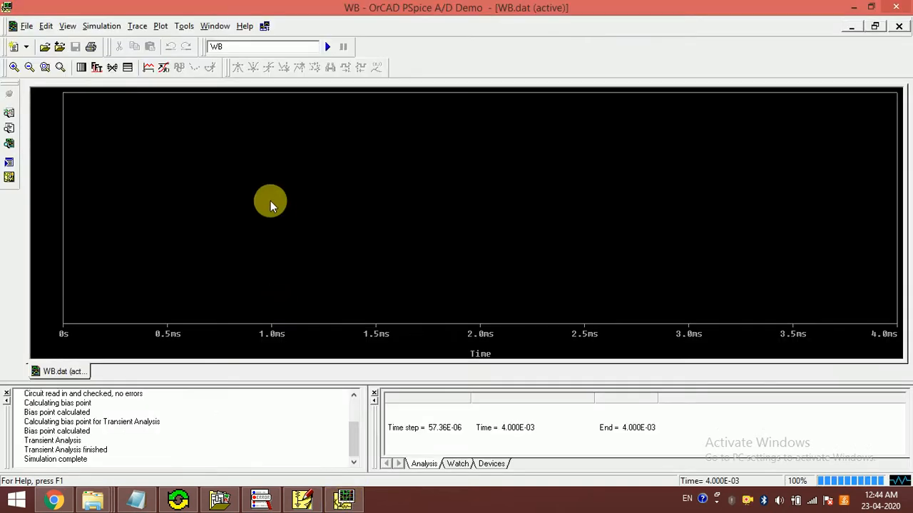
# Step: Plot the currents I(R3) and I(RF) together over the transient simulation results
pyautogui.click(149, 68)
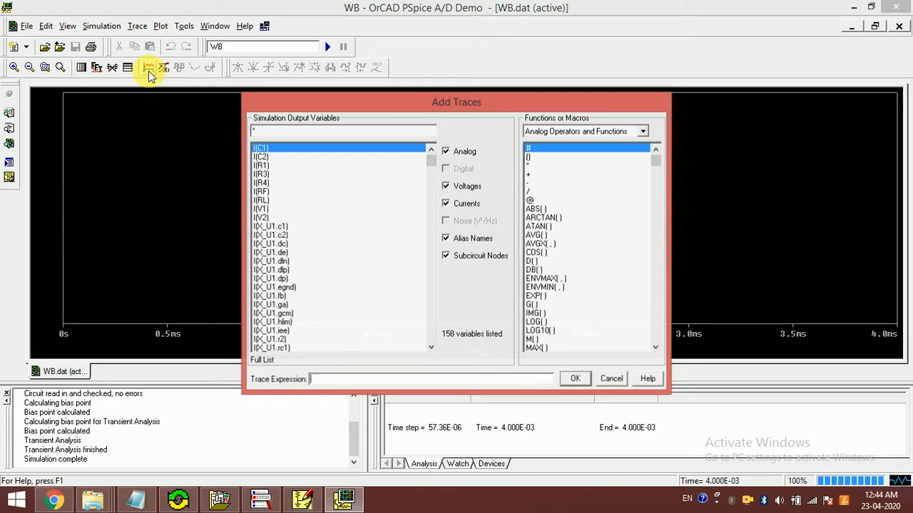
pyautogui.click(262, 175)
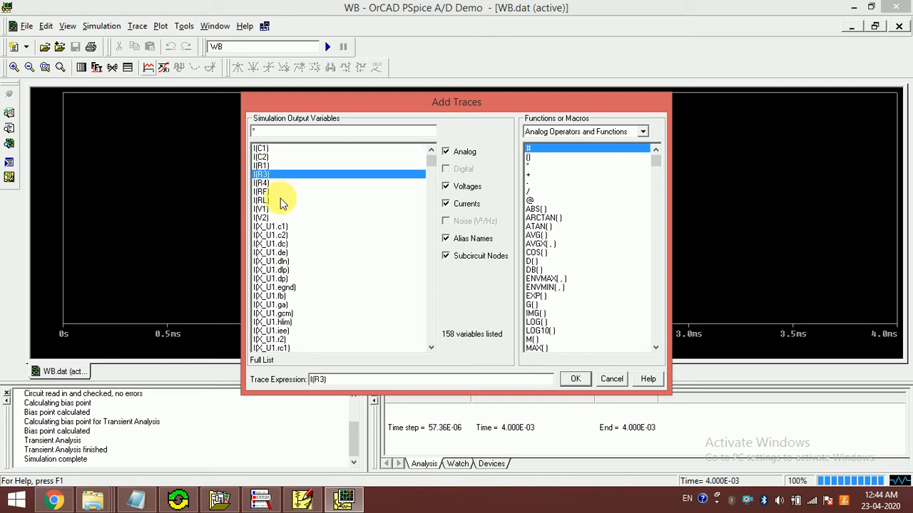
pyautogui.click(269, 202)
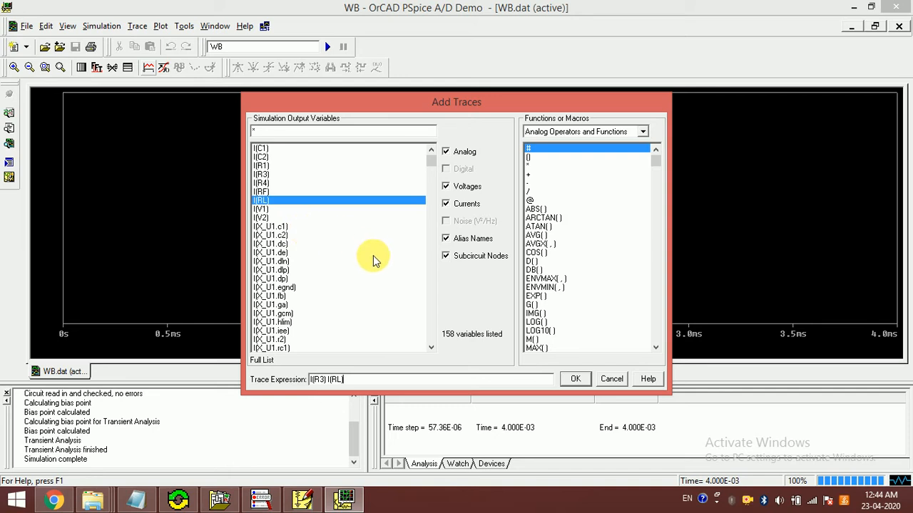
pyautogui.press('BackSpace')
pyautogui.press('BackSpace')
pyautogui.press('BackSpace')
pyautogui.press('BackSpace')
pyautogui.press('BackSpace')
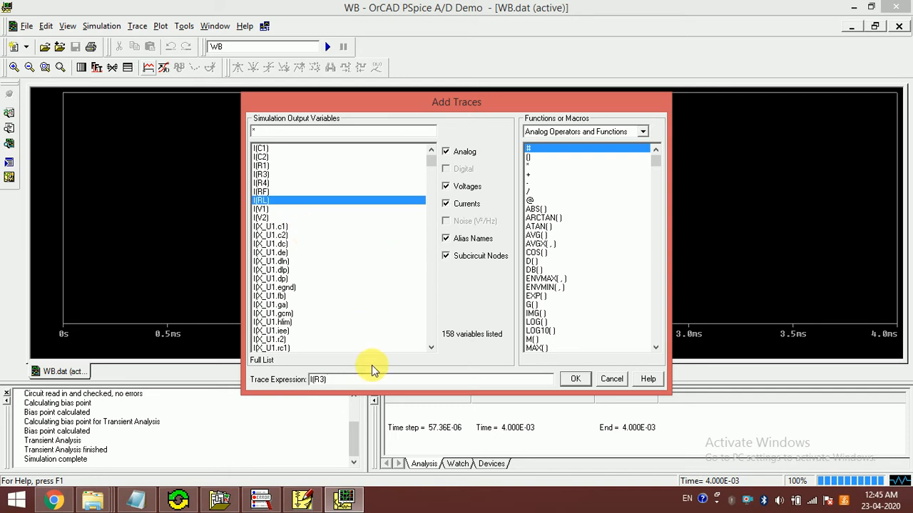
pyautogui.click(271, 190)
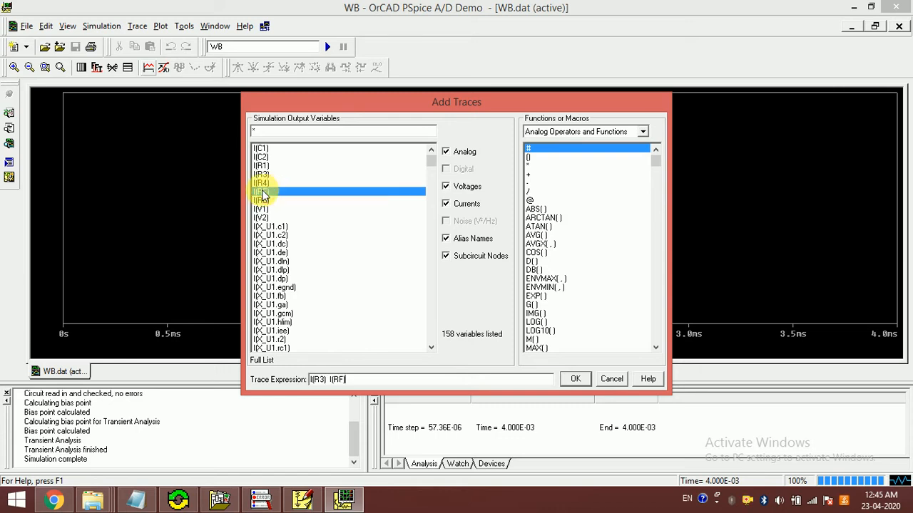
pyautogui.click(574, 379)
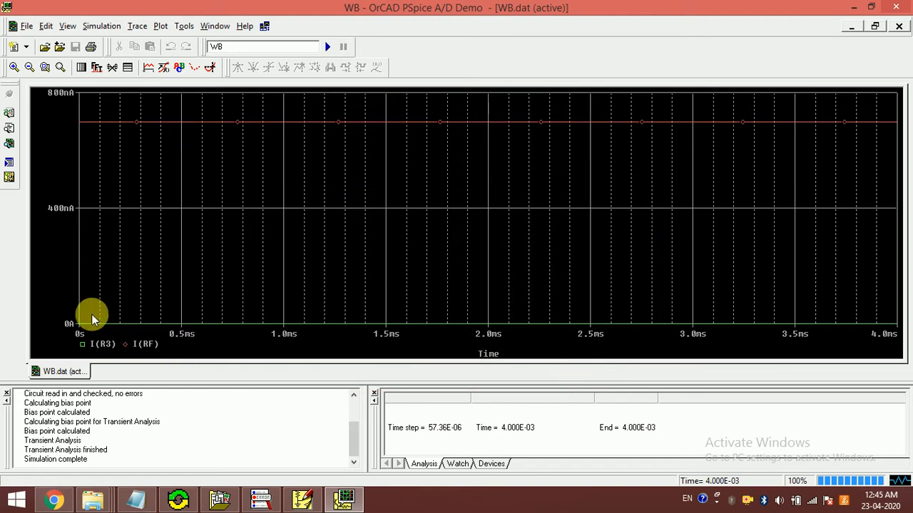
# Step: Switch to PSpice Schematics and set feedback resistor RF's value to 20k
pyautogui.click(302, 499)
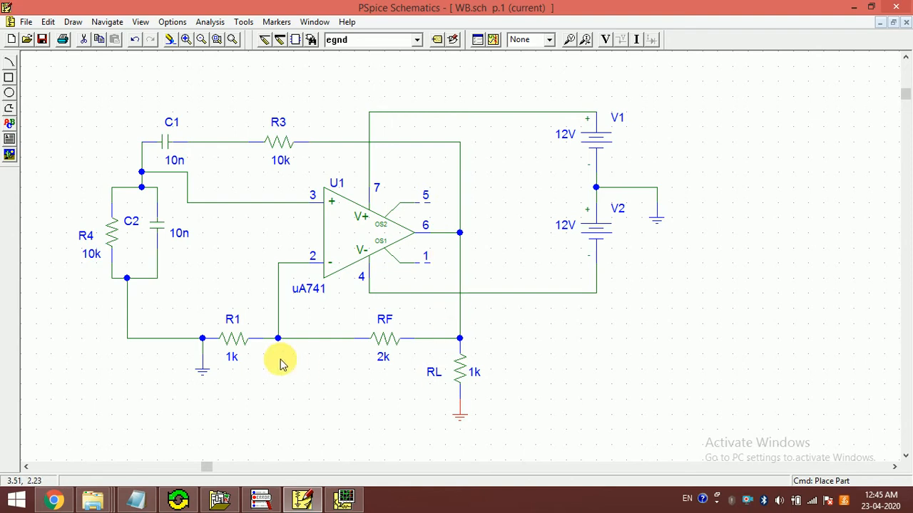
pyautogui.click(343, 502)
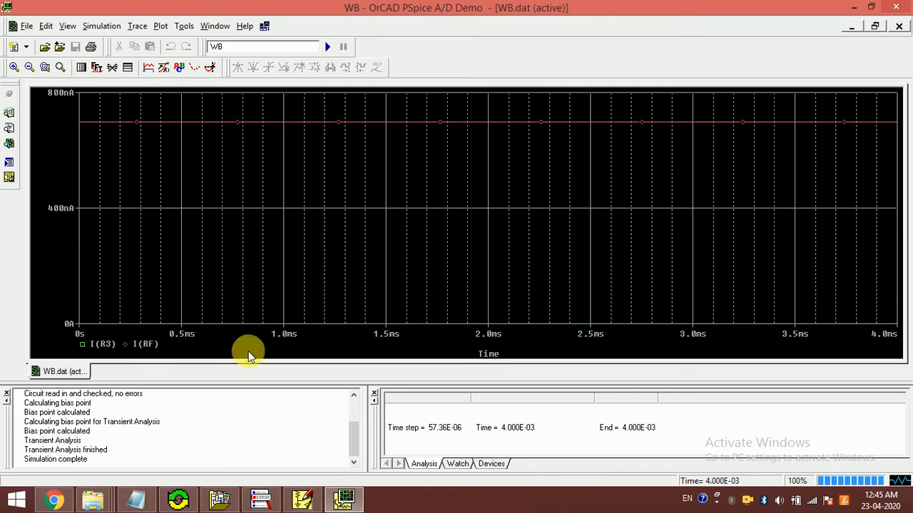
pyautogui.click(302, 499)
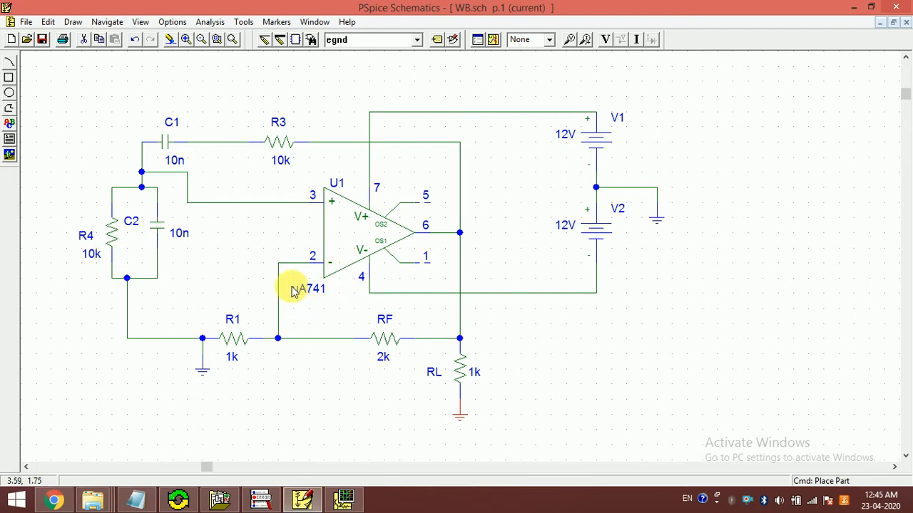
pyautogui.doubleClick(383, 359)
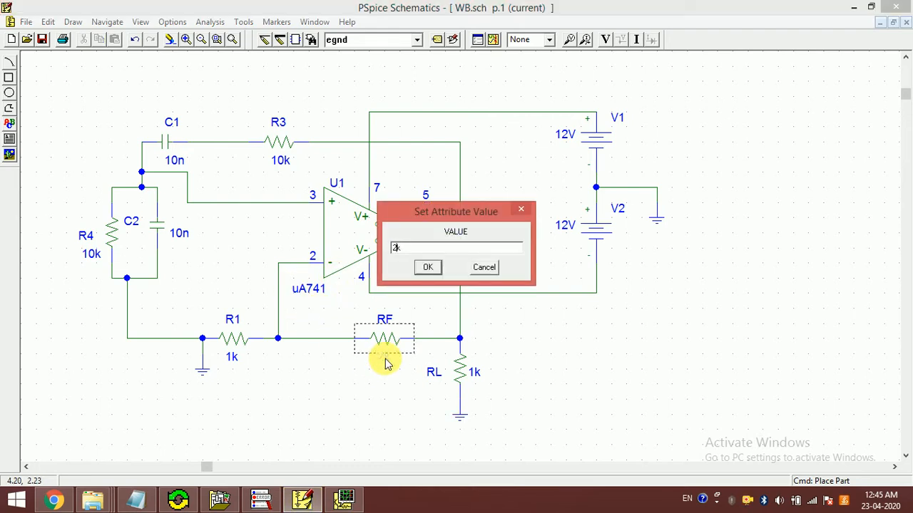
pyautogui.write('0')
pyautogui.press('Return')
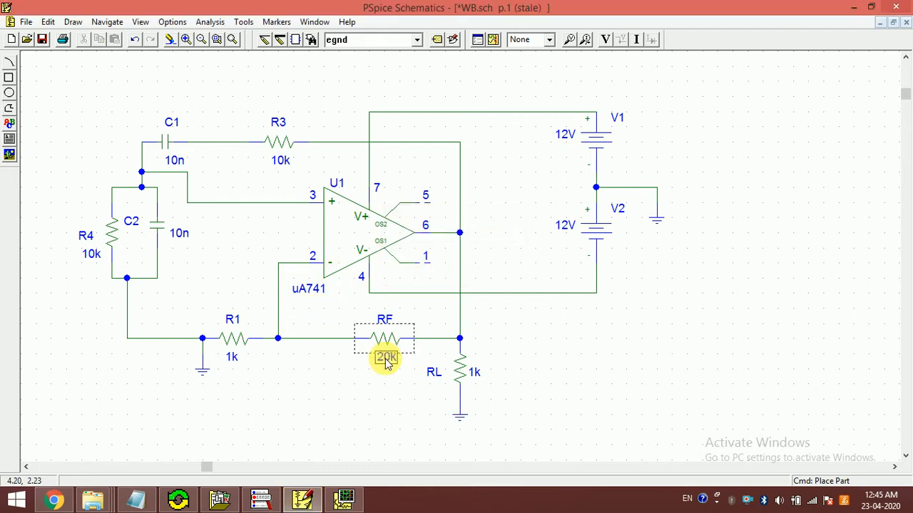
# Step: Set resistor R1's value to 10k and clear the selection
pyautogui.doubleClick(233, 357)
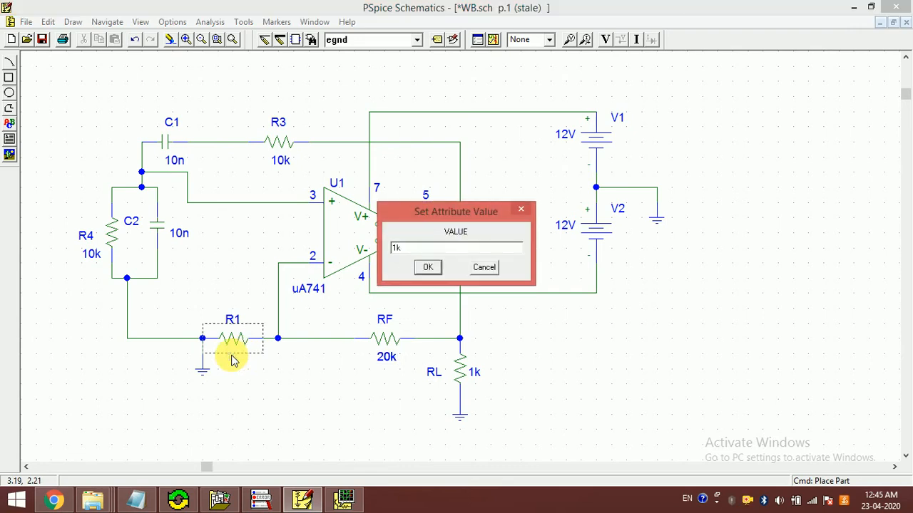
pyautogui.click(397, 248)
pyautogui.write('0')
pyautogui.click(430, 268)
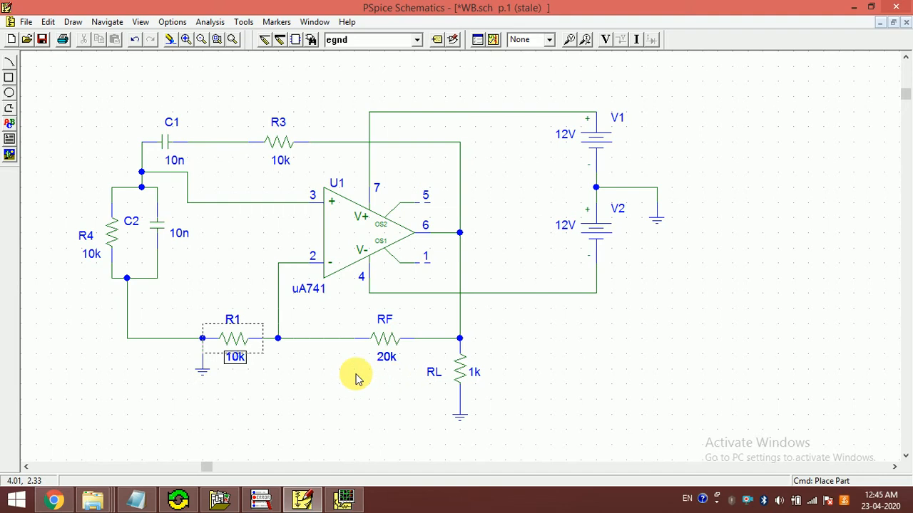
pyautogui.click(233, 352)
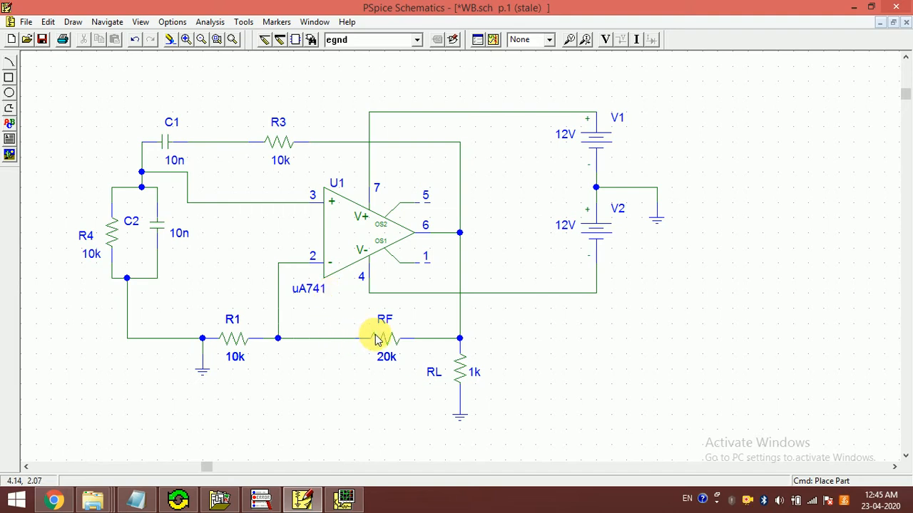
# Step: Rerun the simulation with the new resistor values and plot I(R3) and I(RF) in PSpice A/D
pyautogui.click(494, 40)
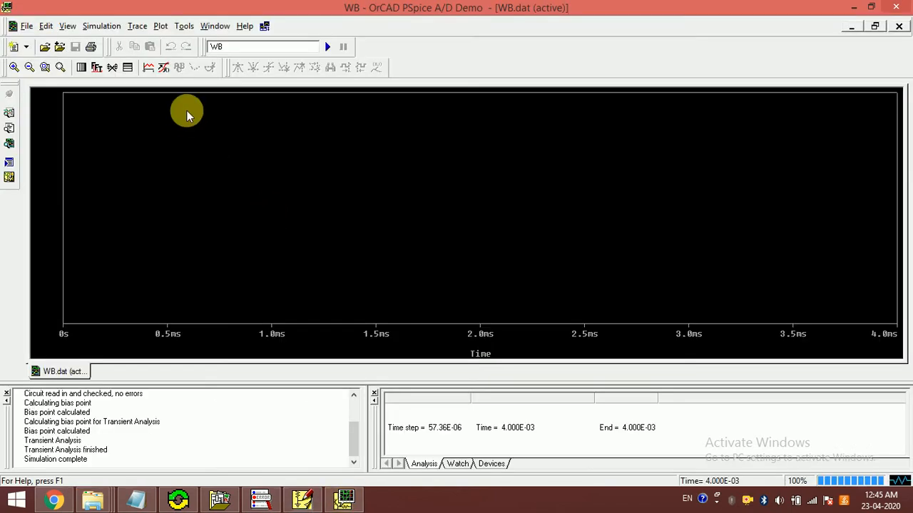
pyautogui.click(148, 67)
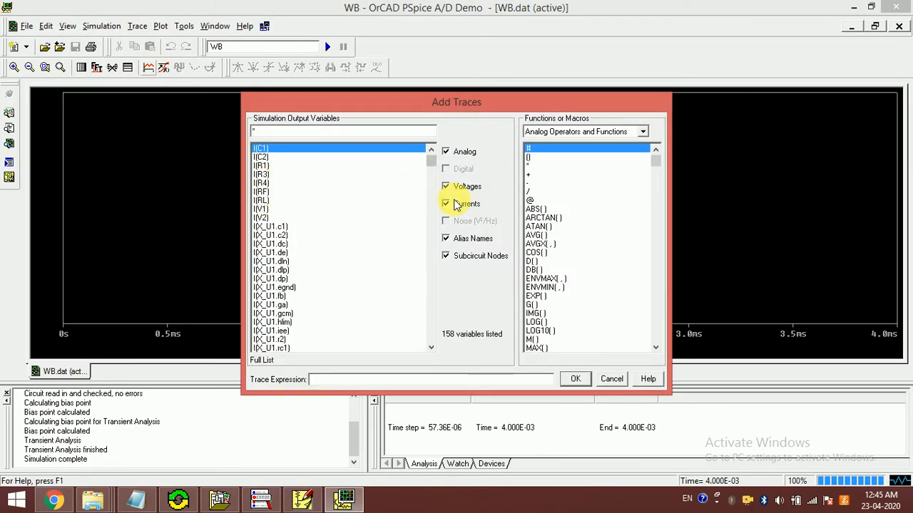
pyautogui.click(261, 174)
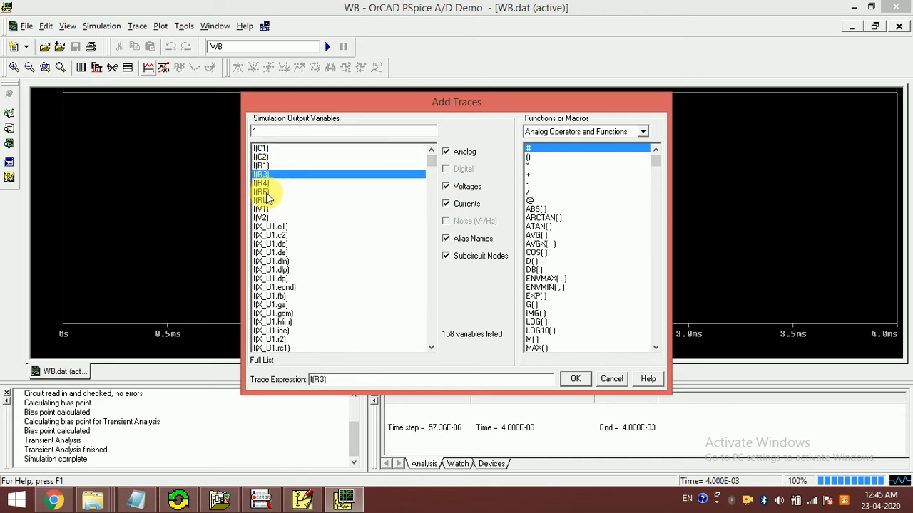
pyautogui.click(264, 193)
pyautogui.click(574, 379)
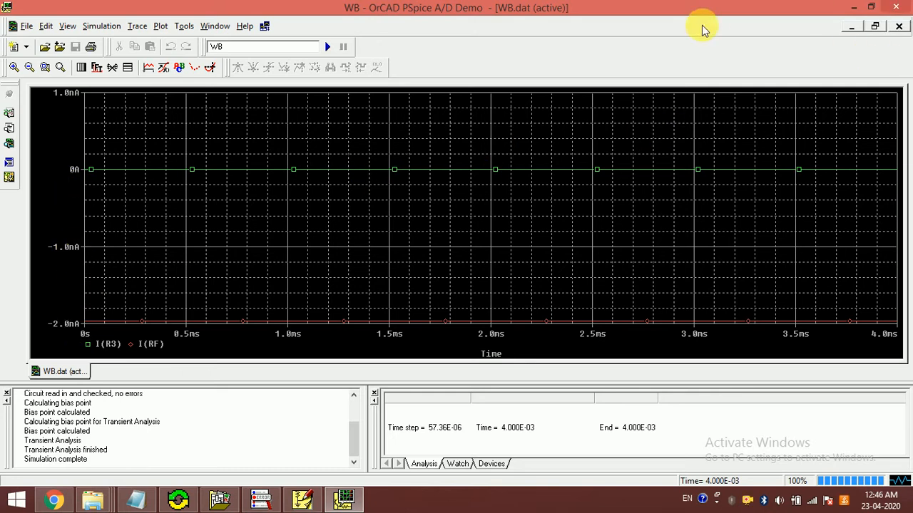
# Step: Delete all current traces and plot V(RL:2) instead, with currents excluded from the variable list
pyautogui.click(138, 27)
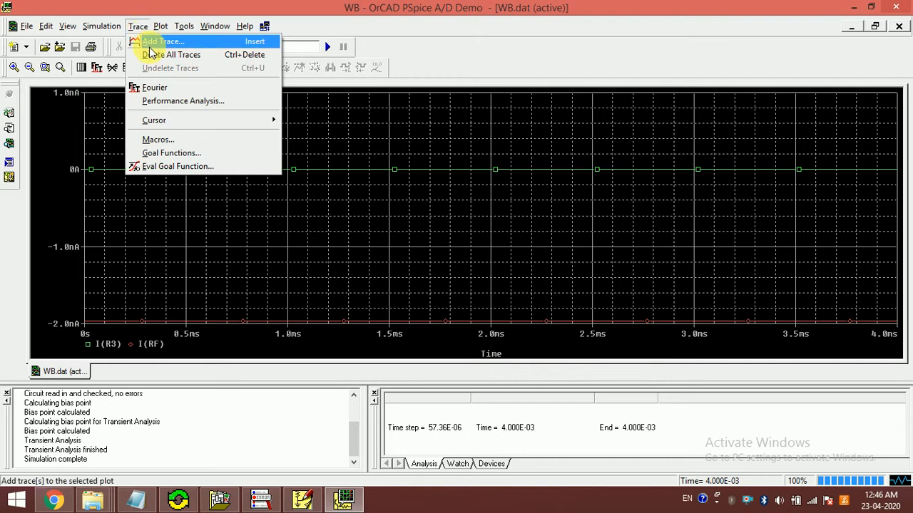
pyautogui.click(151, 57)
pyautogui.click(136, 26)
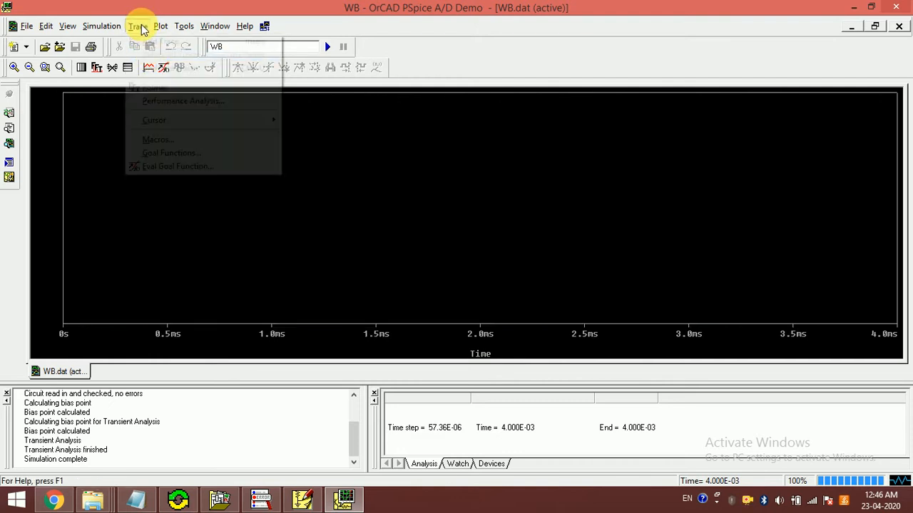
pyautogui.click(152, 43)
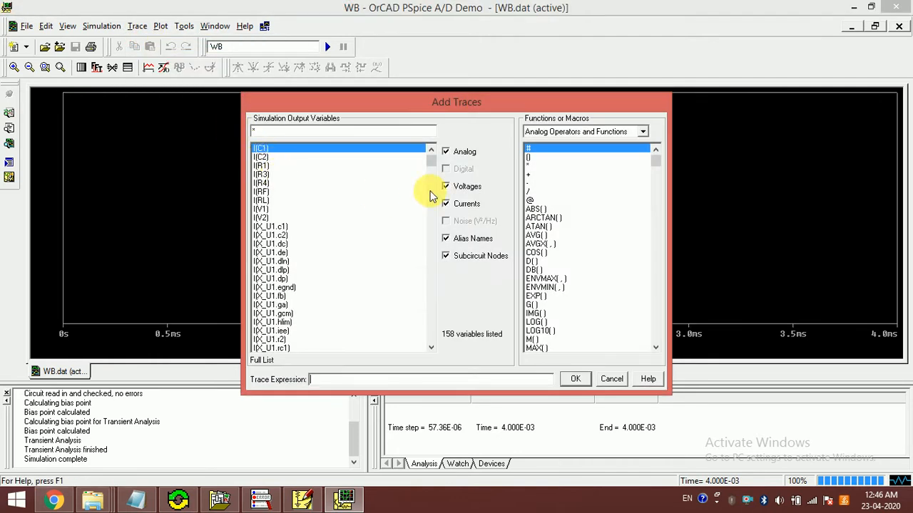
pyautogui.click(465, 204)
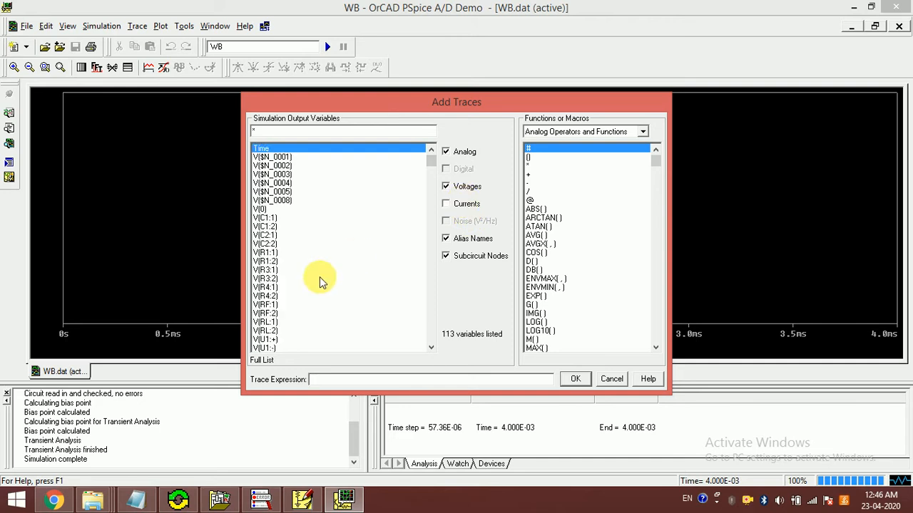
pyautogui.click(269, 332)
pyautogui.click(574, 379)
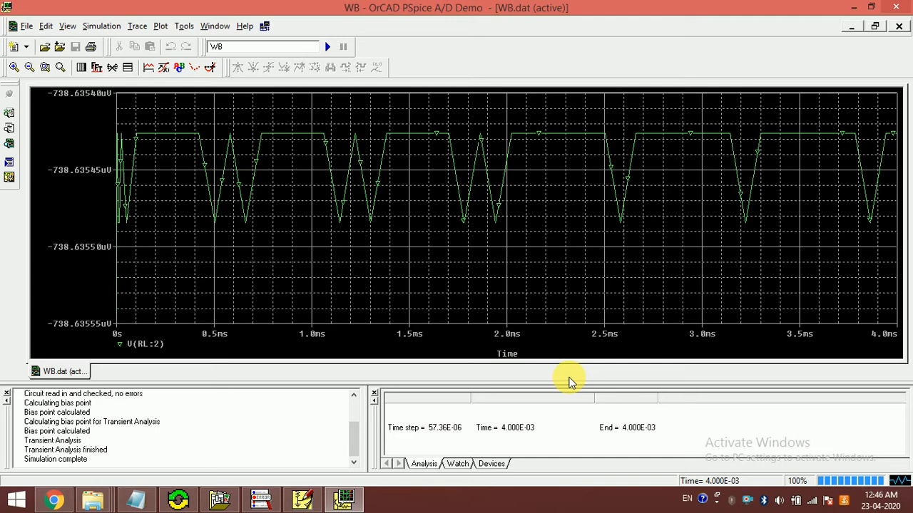
# Step: Close PSpice A/D and set load resistor RL's value to 10k in PSpice Schematics
pyautogui.click(894, 7)
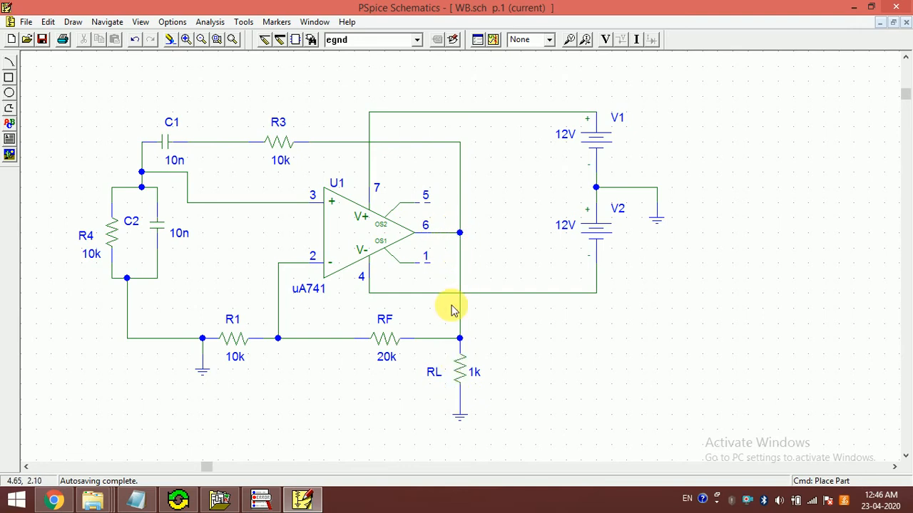
pyautogui.click(473, 373)
pyautogui.doubleClick(473, 373)
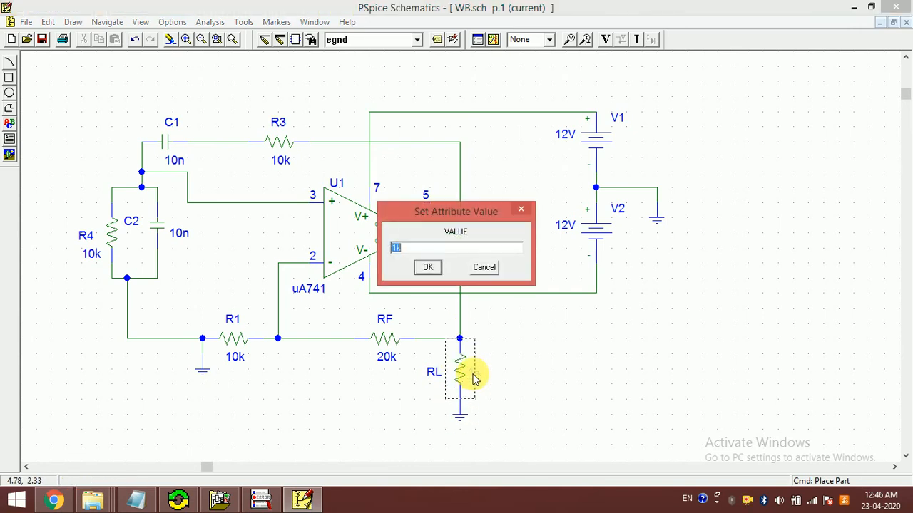
pyautogui.write('0')
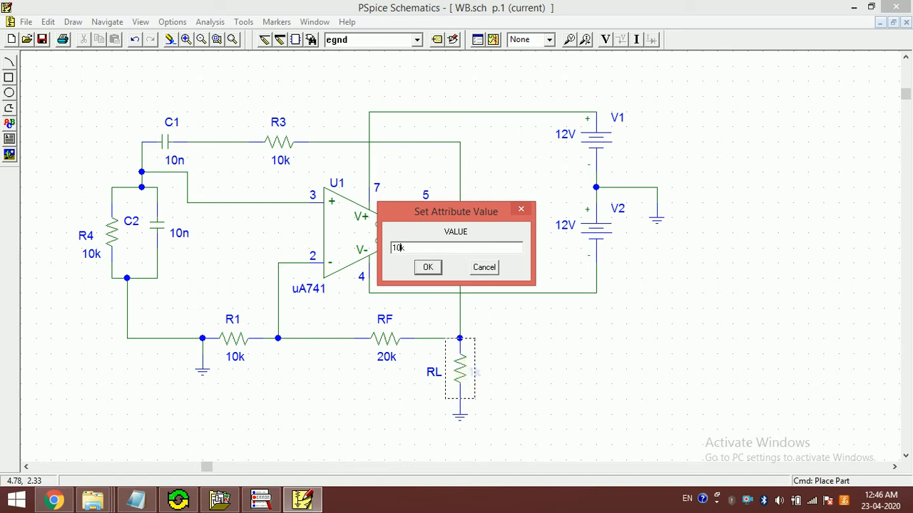
pyautogui.press('Return')
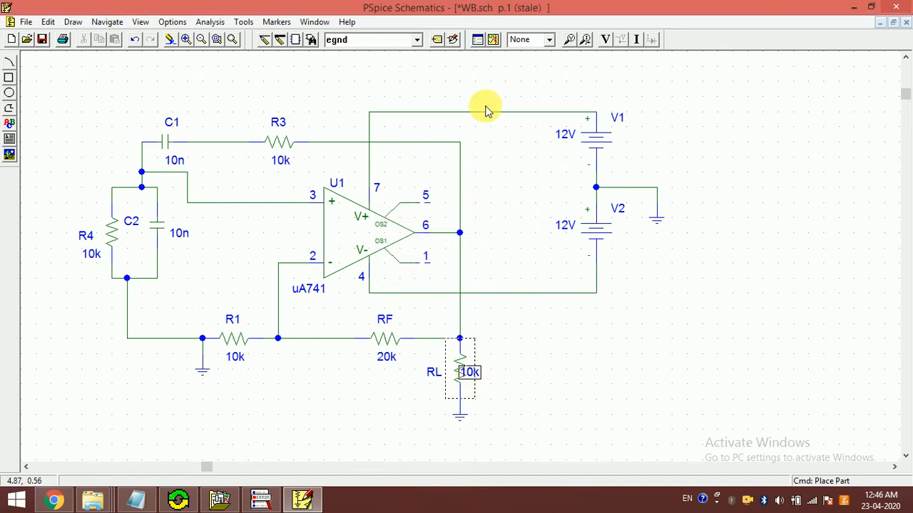
# Step: Rerun the simulation and plot V(RL:2) in PSpice A/D, listing only voltage variables
pyautogui.click(493, 39)
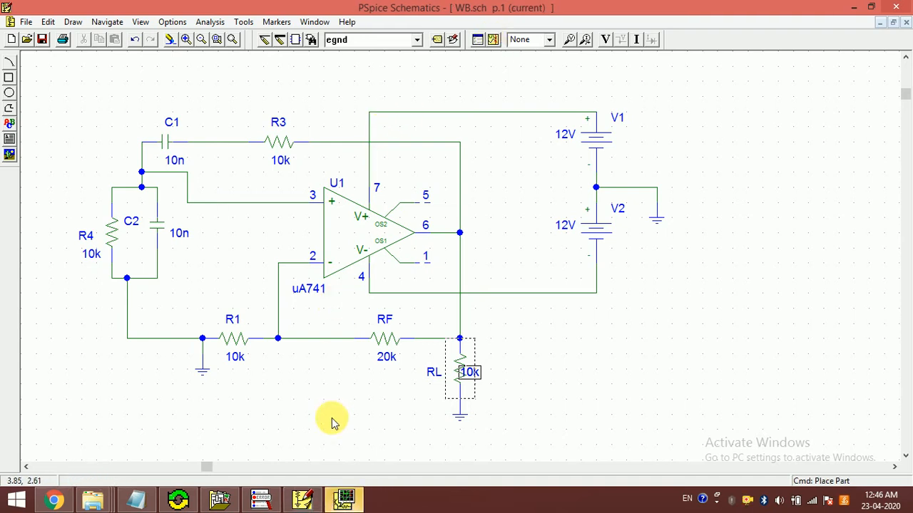
pyautogui.click(333, 503)
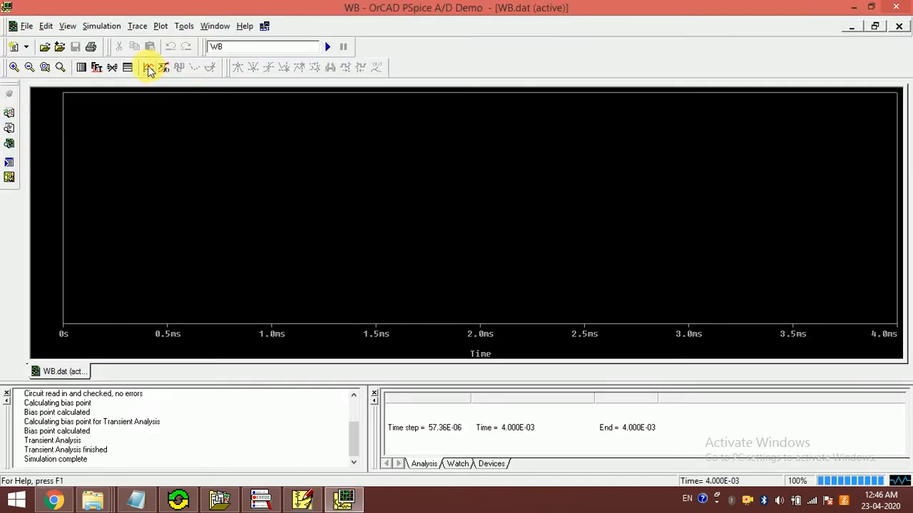
pyautogui.click(148, 68)
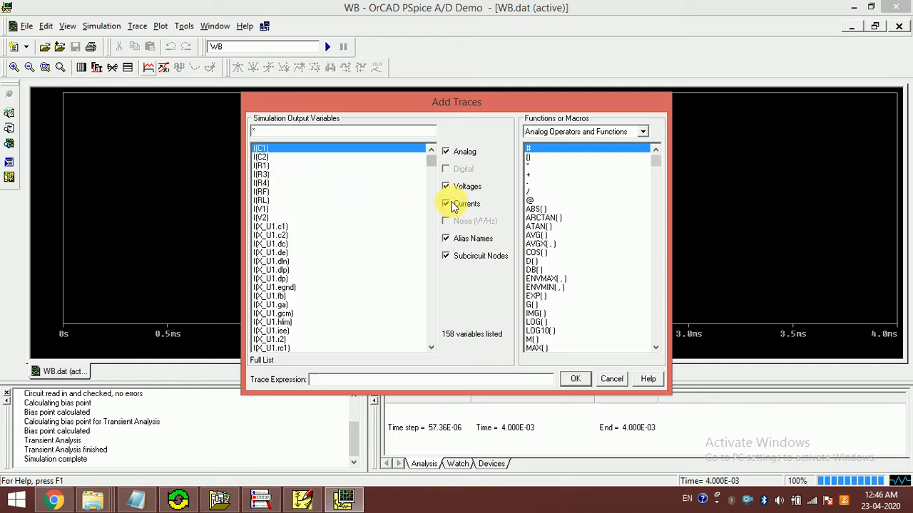
pyautogui.click(449, 207)
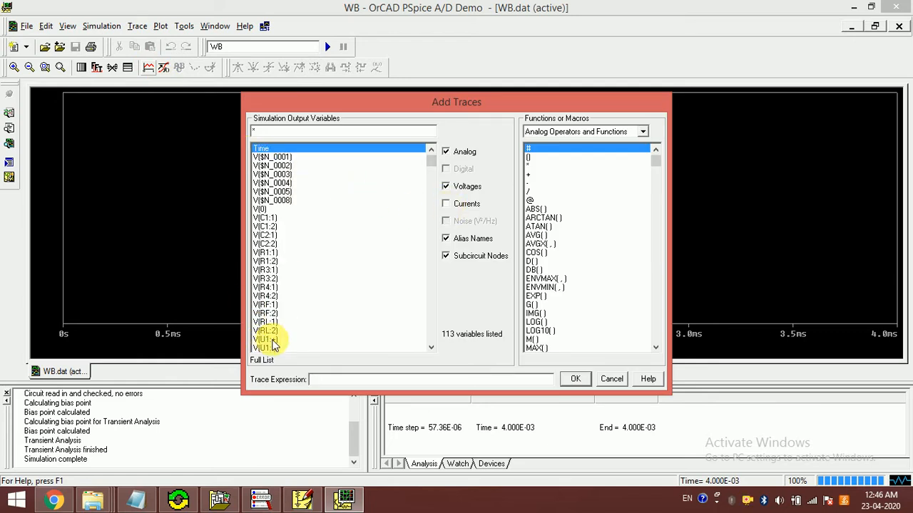
pyautogui.click(267, 331)
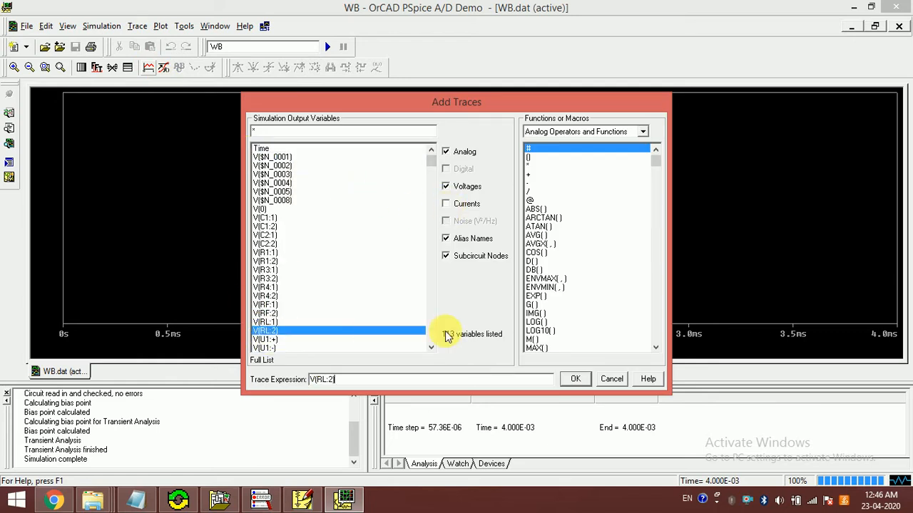
pyautogui.click(571, 378)
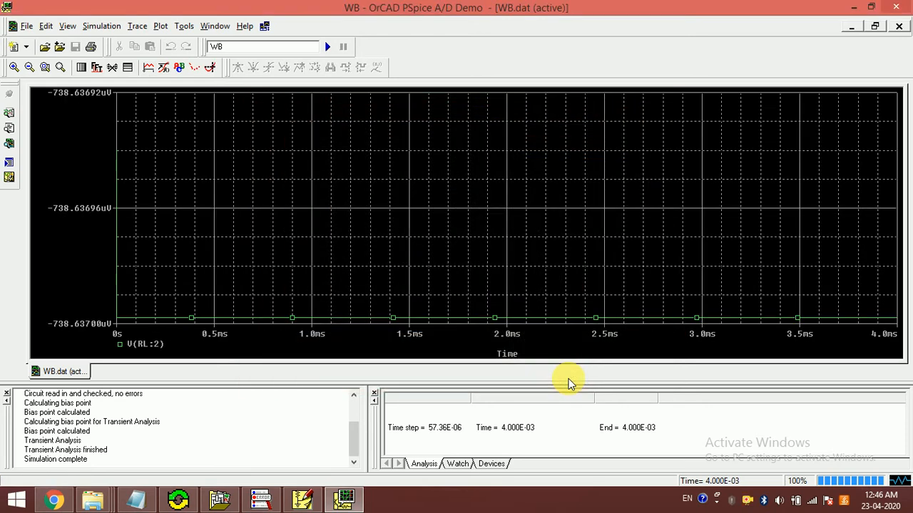
# Step: Switch to PSpice Schematics and set feedback resistor RF's value to 30k
pyautogui.click(304, 501)
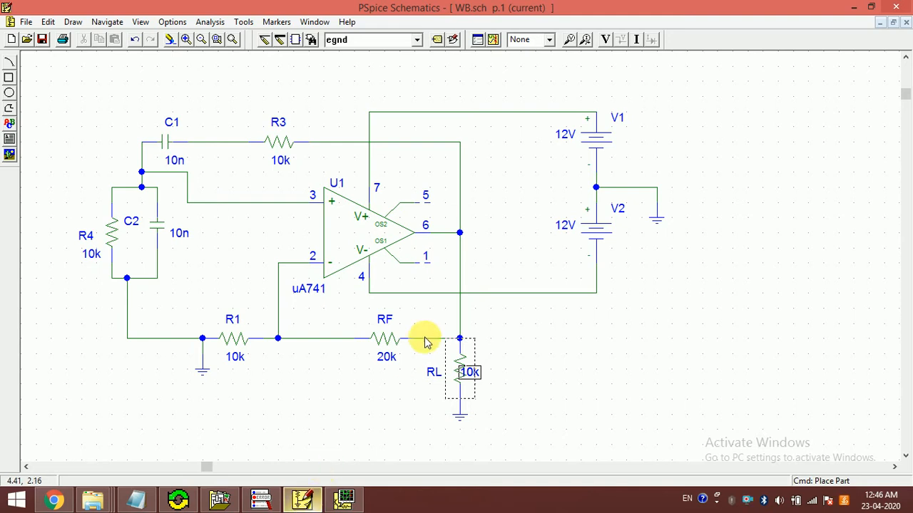
pyautogui.click(487, 366)
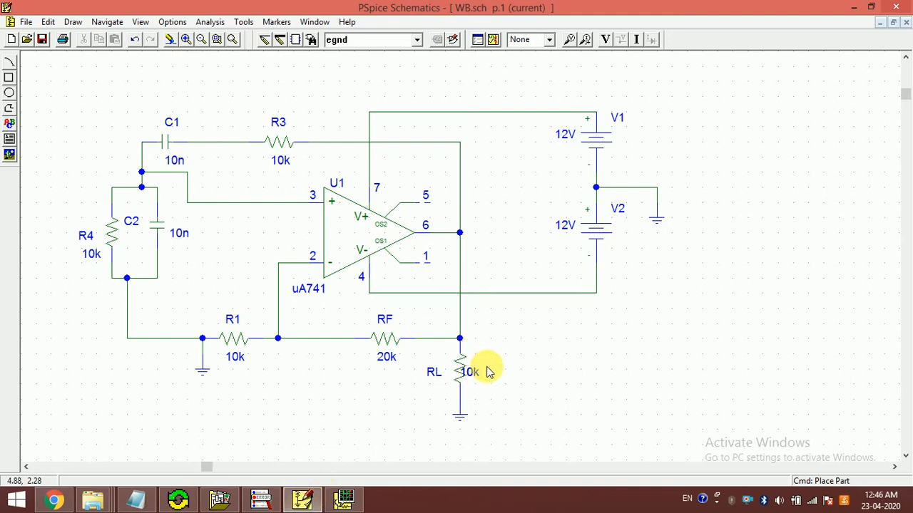
pyautogui.doubleClick(385, 358)
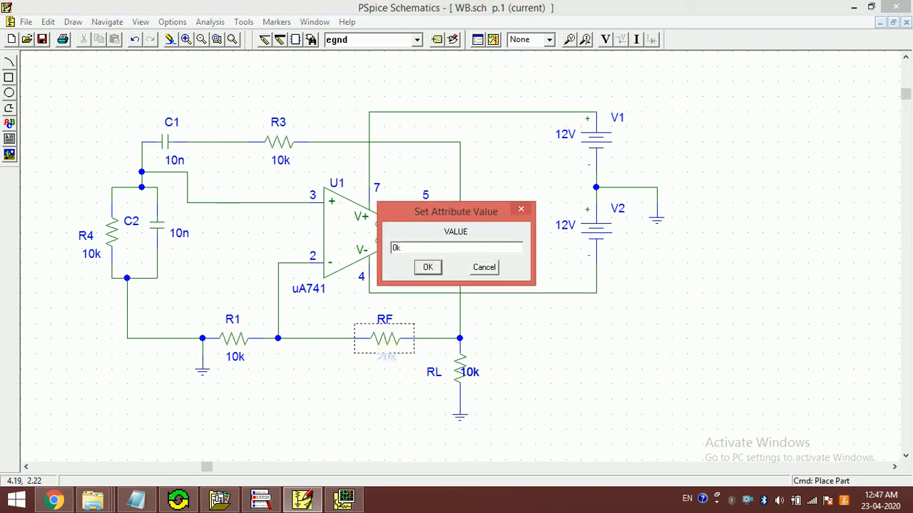
pyautogui.press('Return')
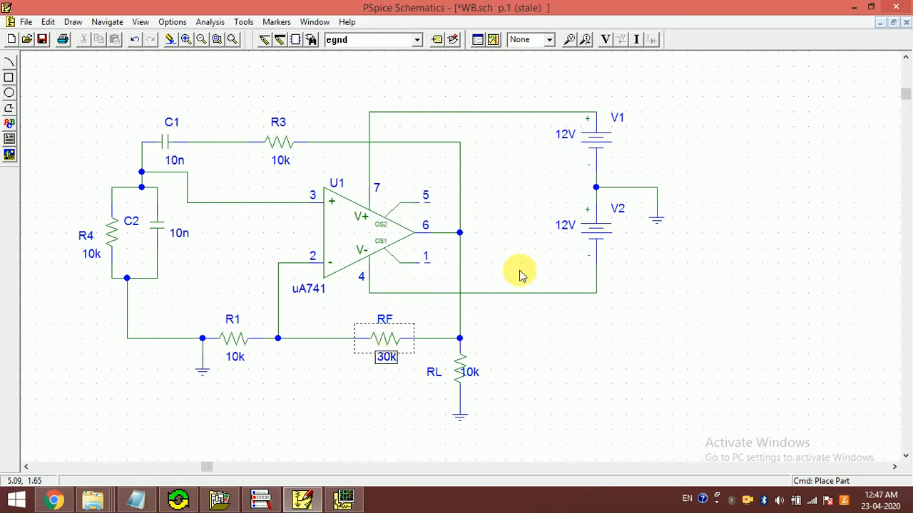
# Step: Rerun the simulation with the new RF value and plot only V(RL:2) in PSpice A/D
pyautogui.click(492, 40)
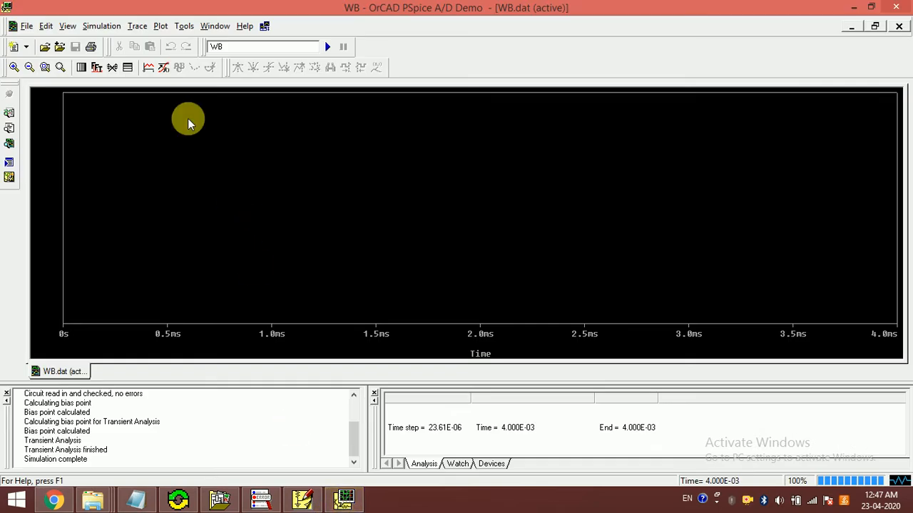
pyautogui.click(148, 68)
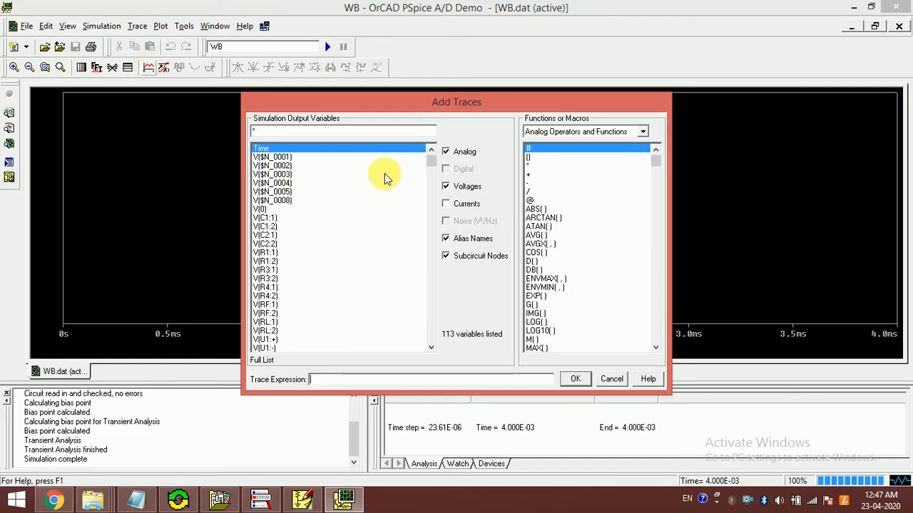
pyautogui.click(265, 313)
pyautogui.click(271, 323)
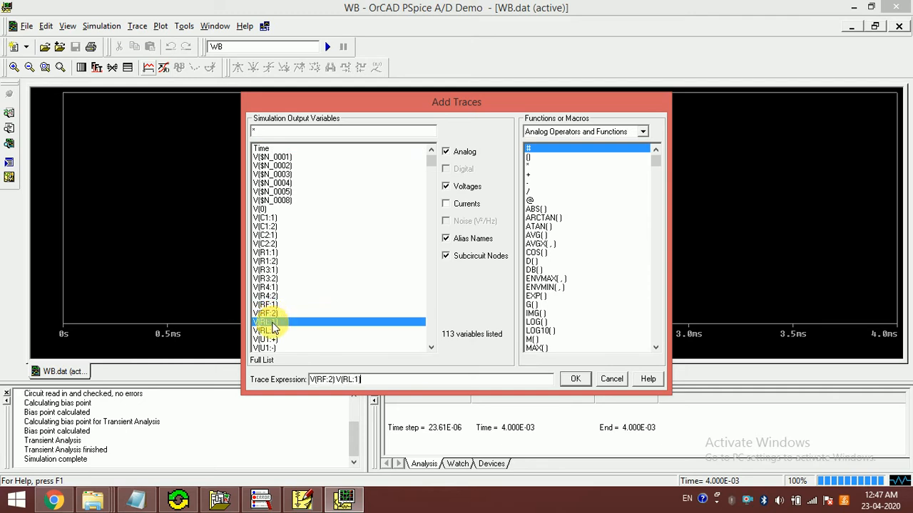
pyautogui.moveTo(333, 381); pyautogui.dragTo(288, 380)
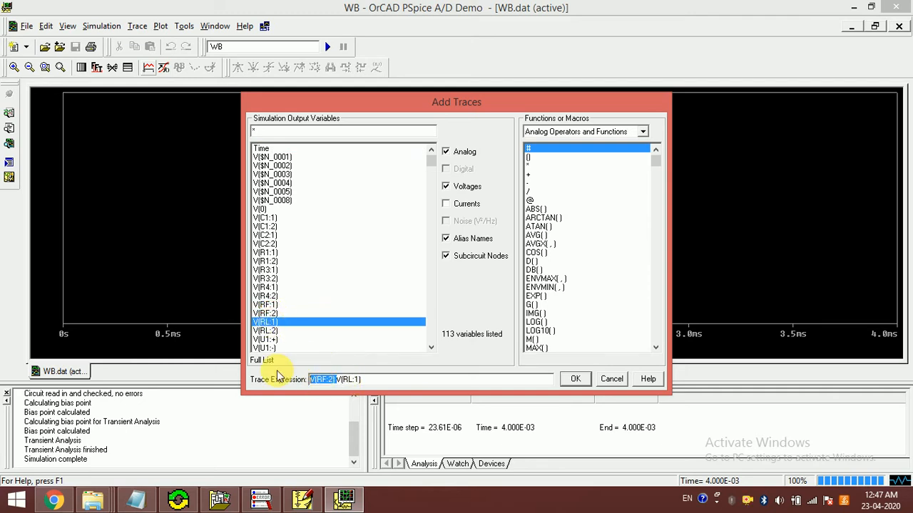
pyautogui.press('Delete')
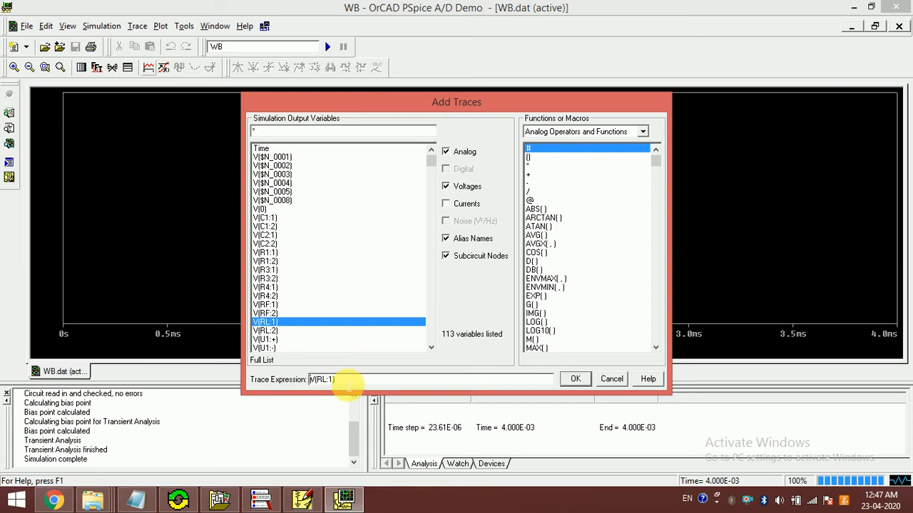
pyautogui.moveTo(345, 382); pyautogui.dragTo(291, 389)
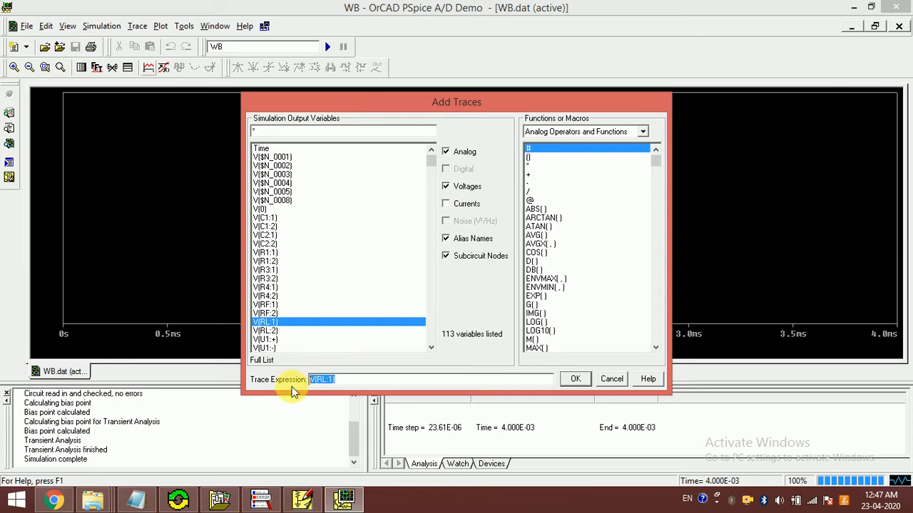
pyautogui.click(275, 331)
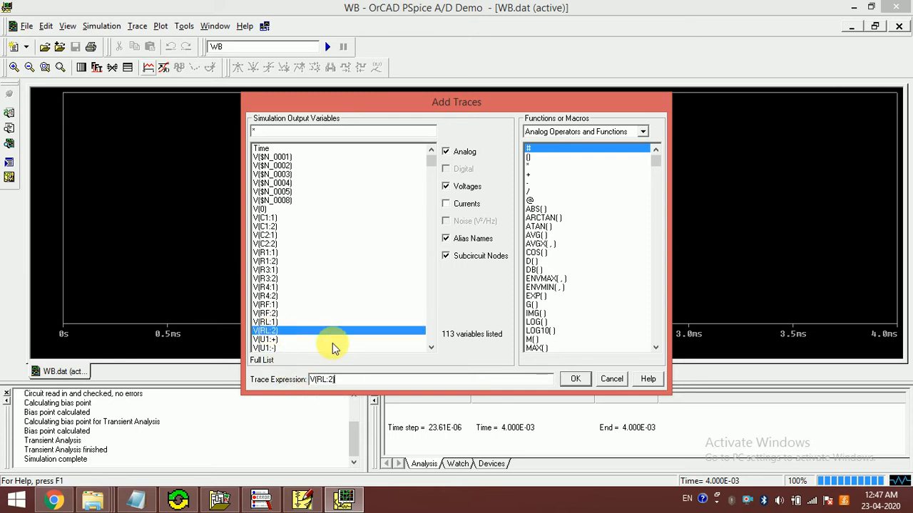
pyautogui.click(574, 380)
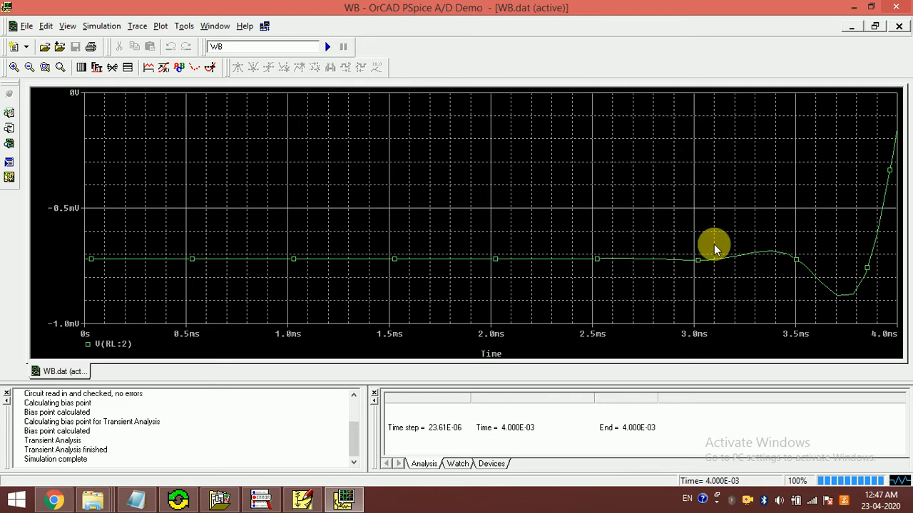
# Step: Return to PSpice Schematics and set the transient analysis final time to 10ms
pyautogui.click(302, 499)
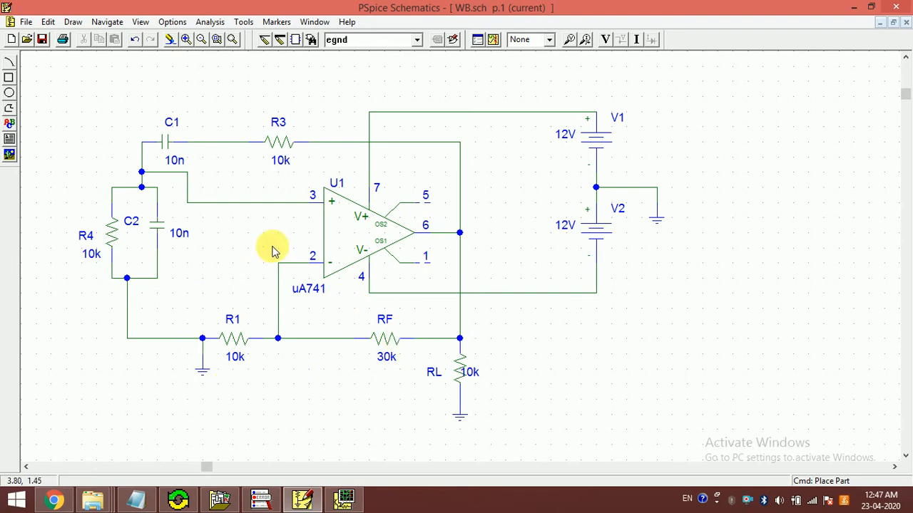
pyautogui.click(344, 501)
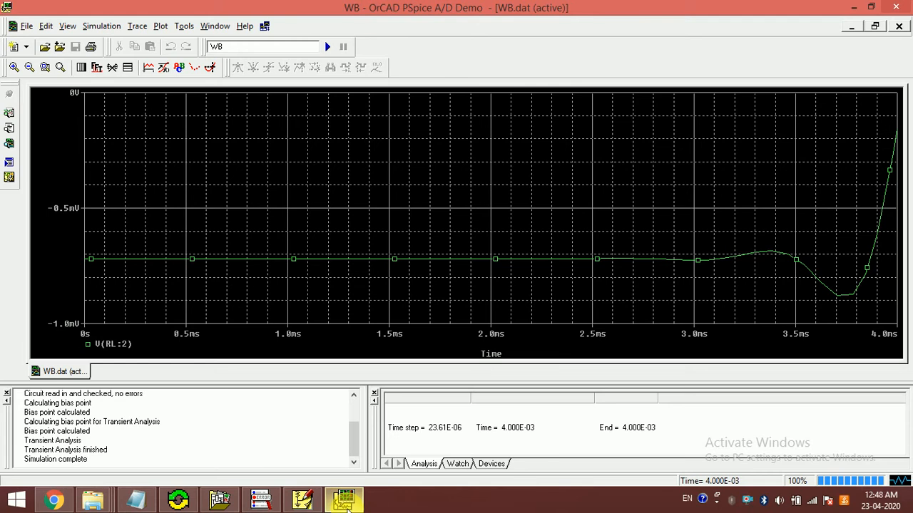
pyautogui.click(344, 504)
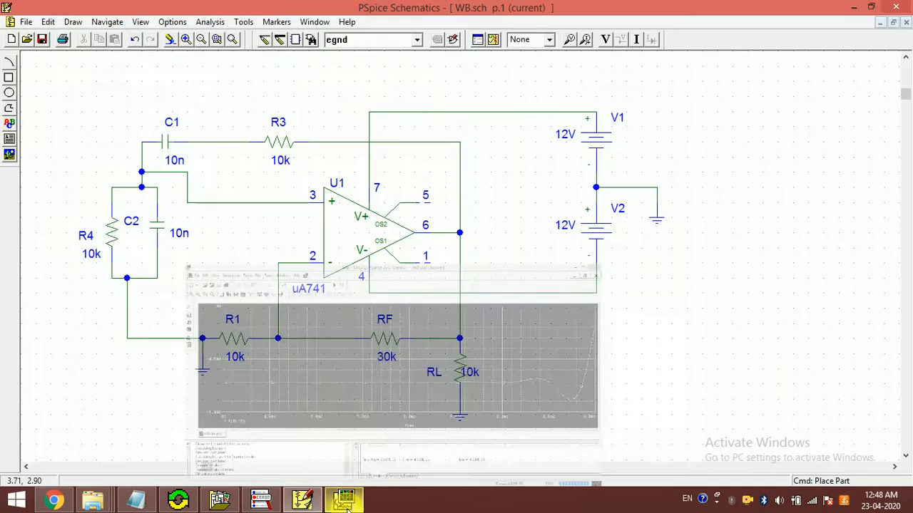
pyautogui.click(345, 502)
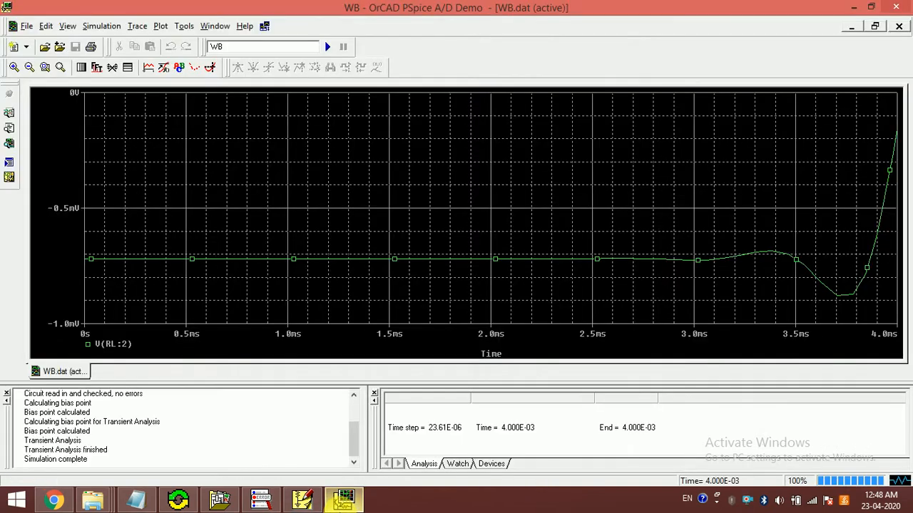
pyautogui.click(345, 502)
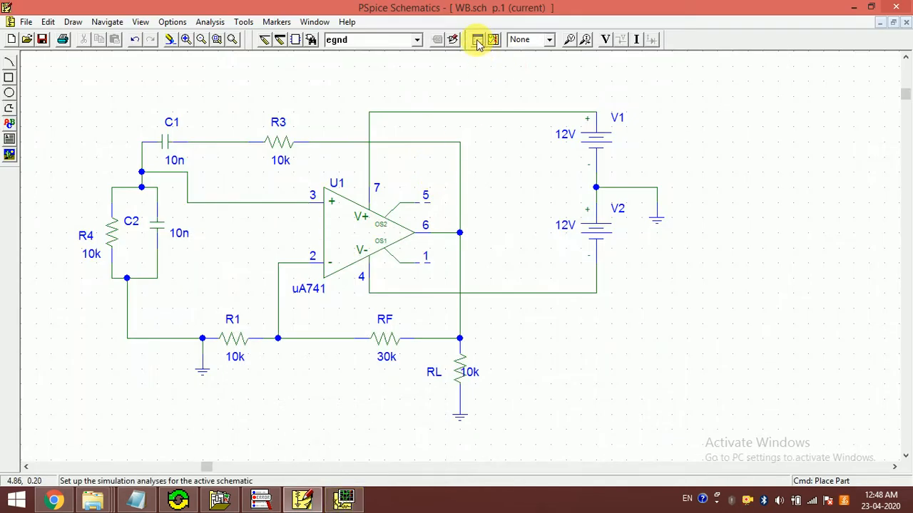
pyautogui.click(476, 41)
pyautogui.click(513, 284)
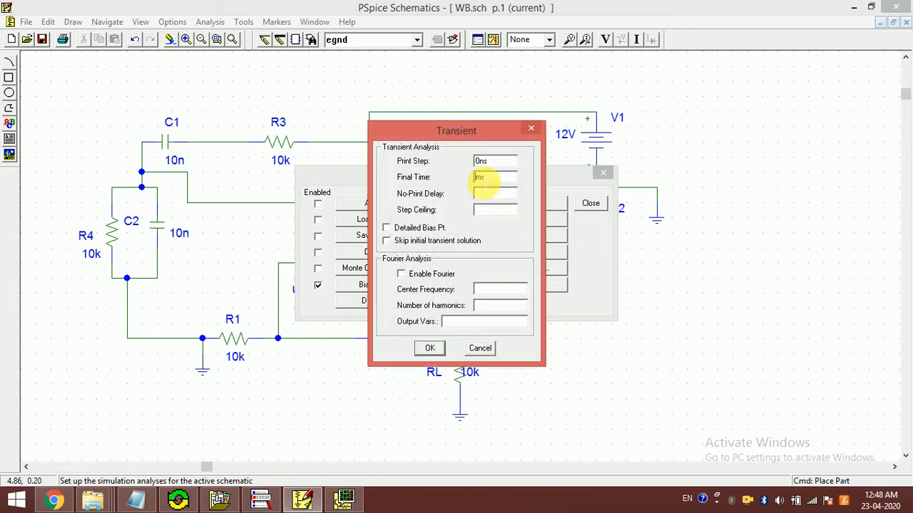
pyautogui.press('Return')
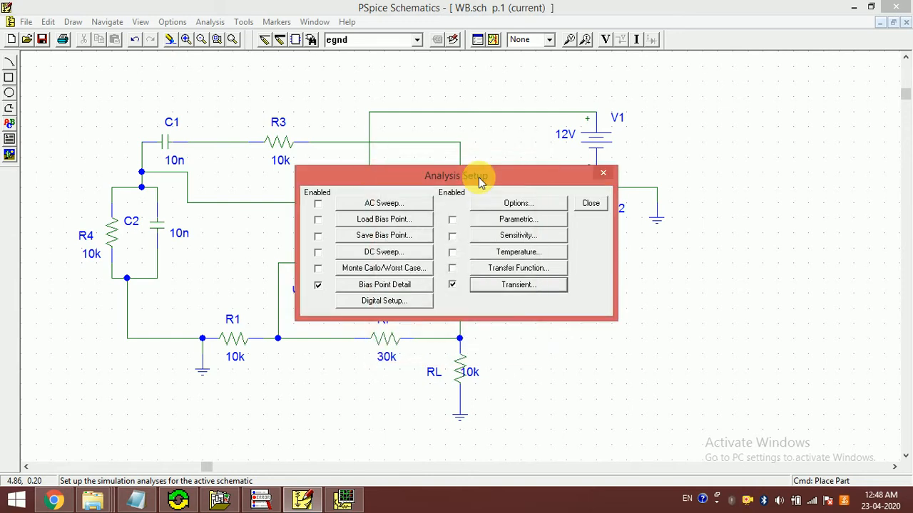
pyautogui.click(592, 206)
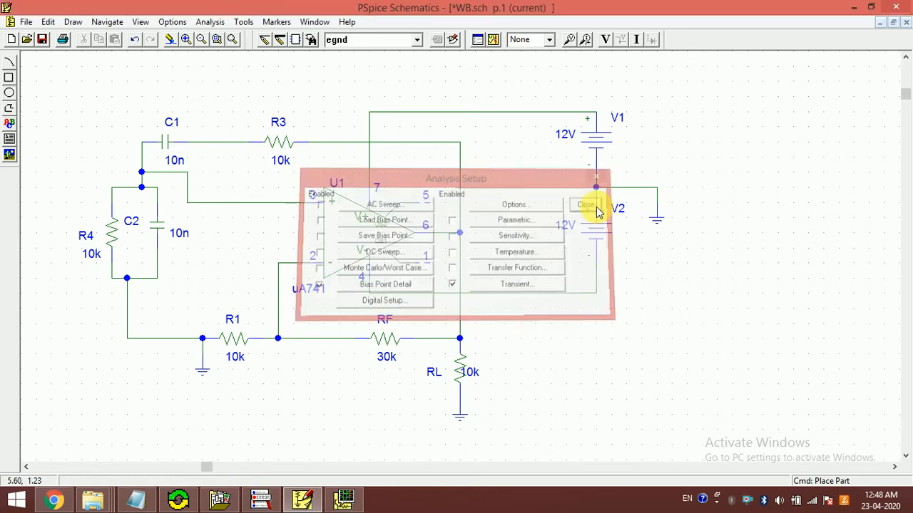
# Step: Rerun the simulation over the extended 10 ms span and plot V(RL:2)
pyautogui.click(492, 39)
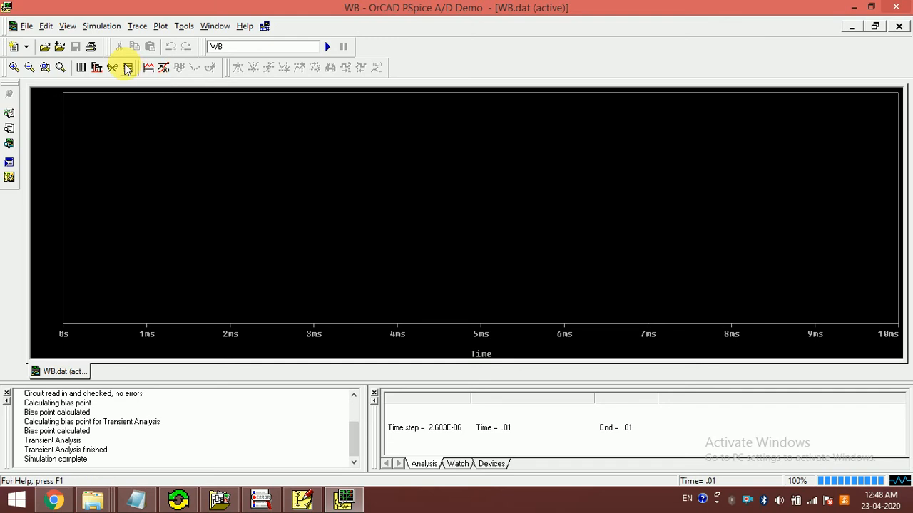
pyautogui.click(147, 67)
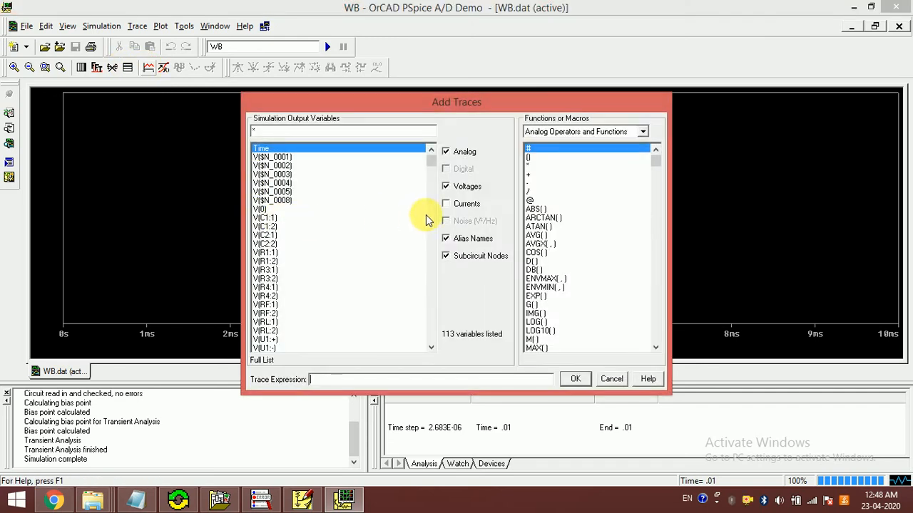
pyautogui.click(271, 332)
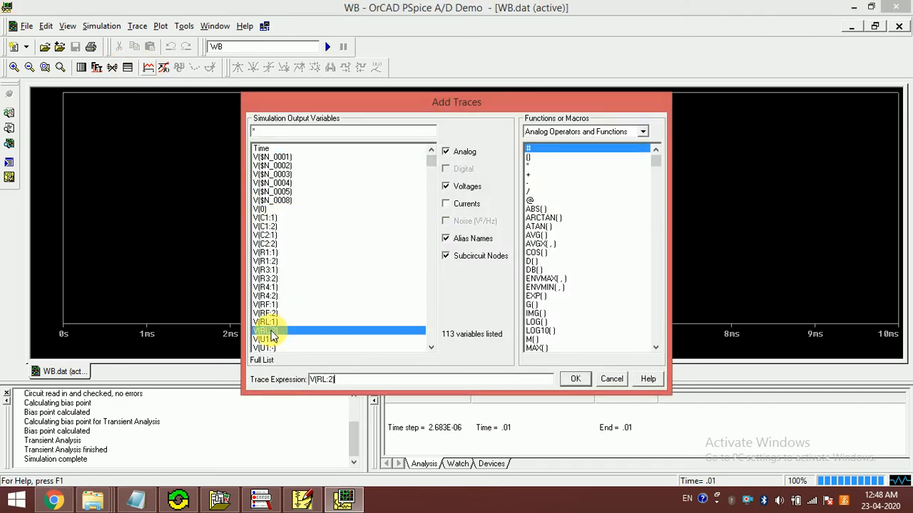
pyautogui.click(576, 378)
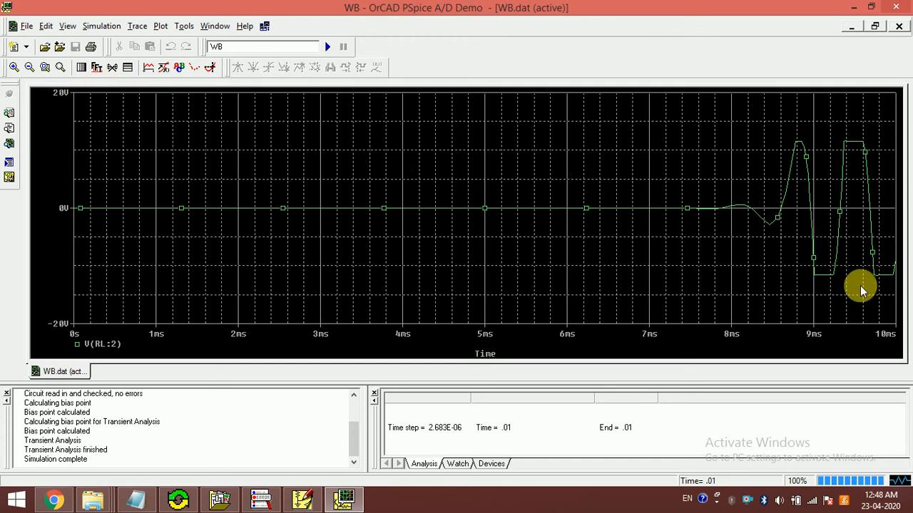
# Step: Close PSpice A/D and set feedback resistor RF's value to 20k in the schematic
pyautogui.click(900, 9)
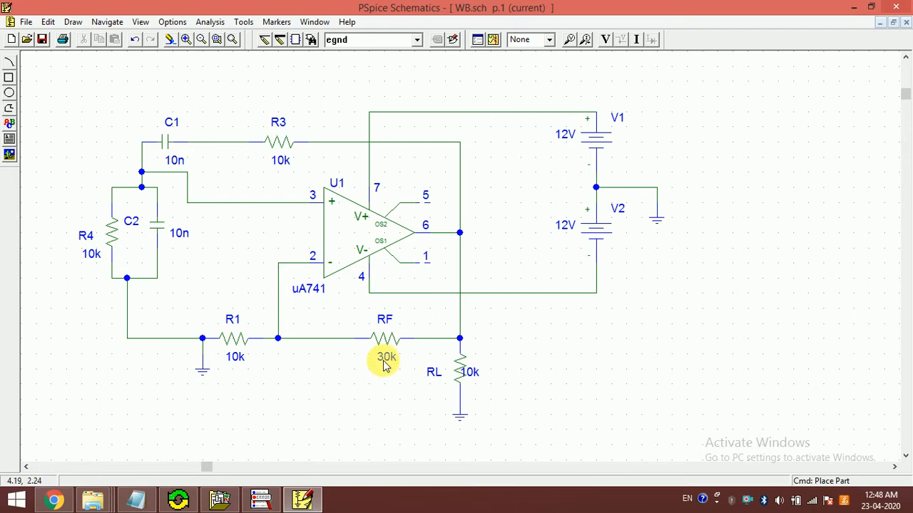
pyautogui.doubleClick(385, 358)
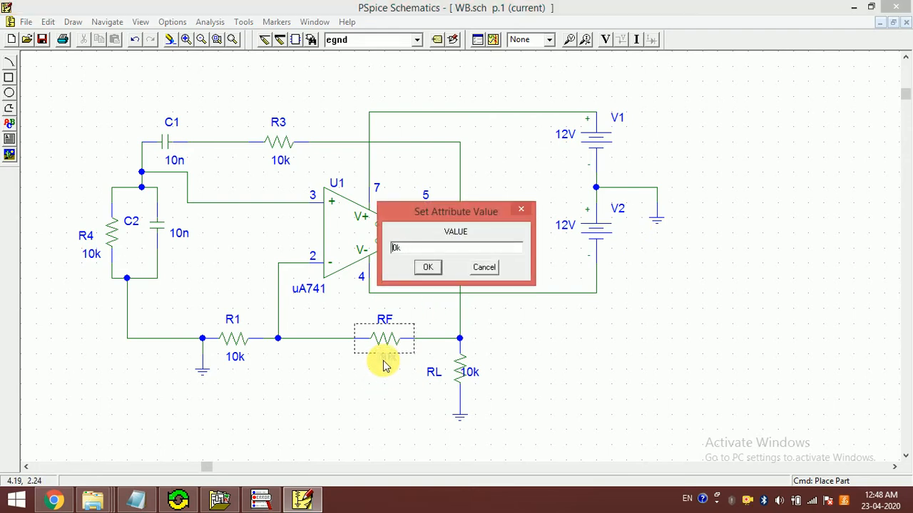
pyautogui.write('2')
pyautogui.press('Return')
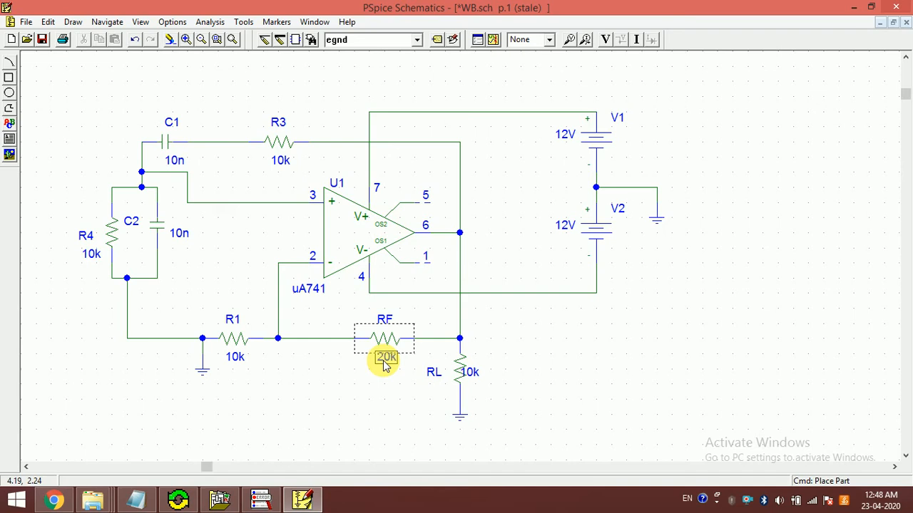
pyautogui.click(464, 84)
# Step: Enable skipping the initial transient solution in the transient analysis setup
pyautogui.click(477, 39)
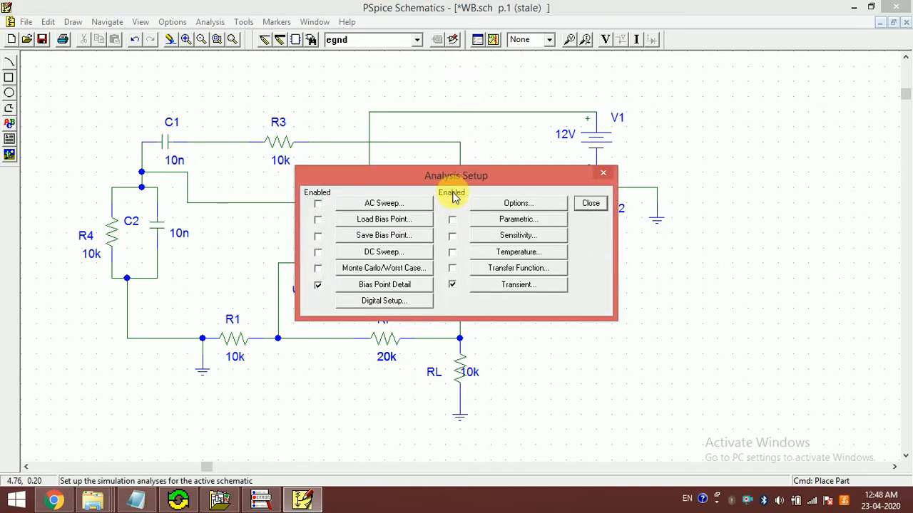
pyautogui.click(497, 285)
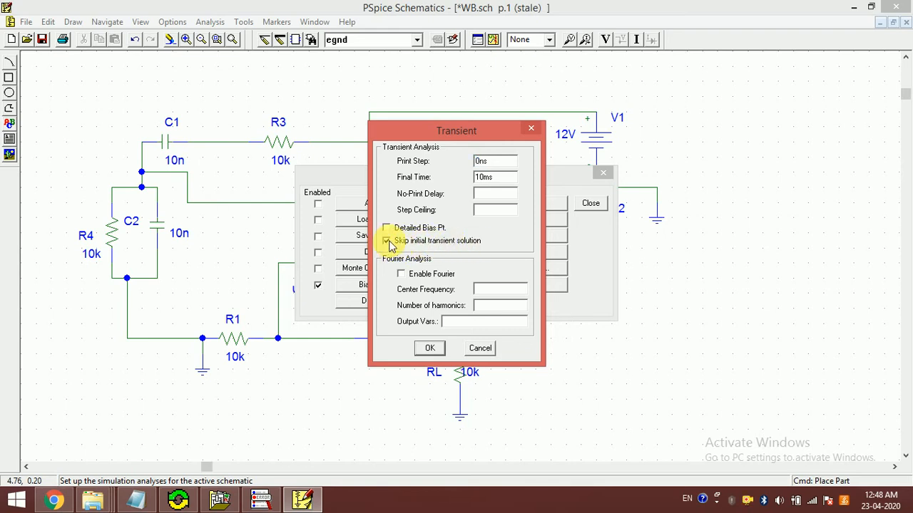
pyautogui.click(431, 347)
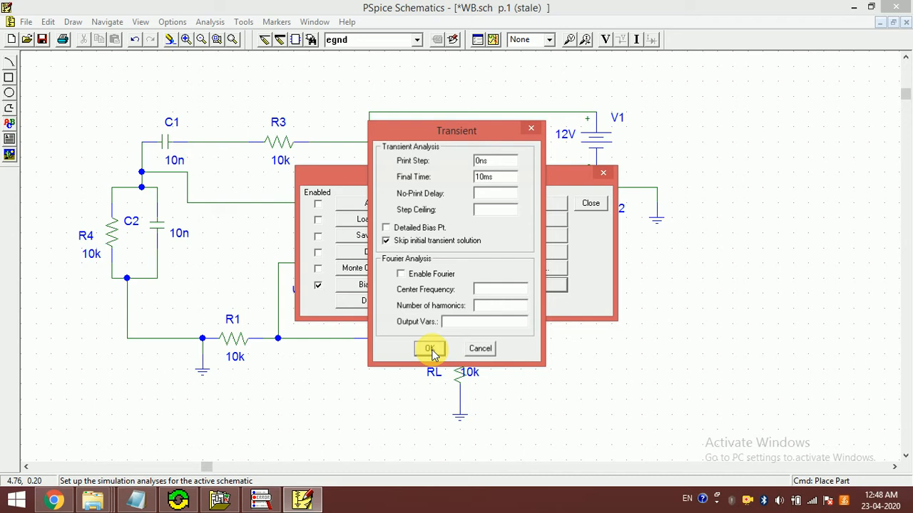
pyautogui.click(591, 203)
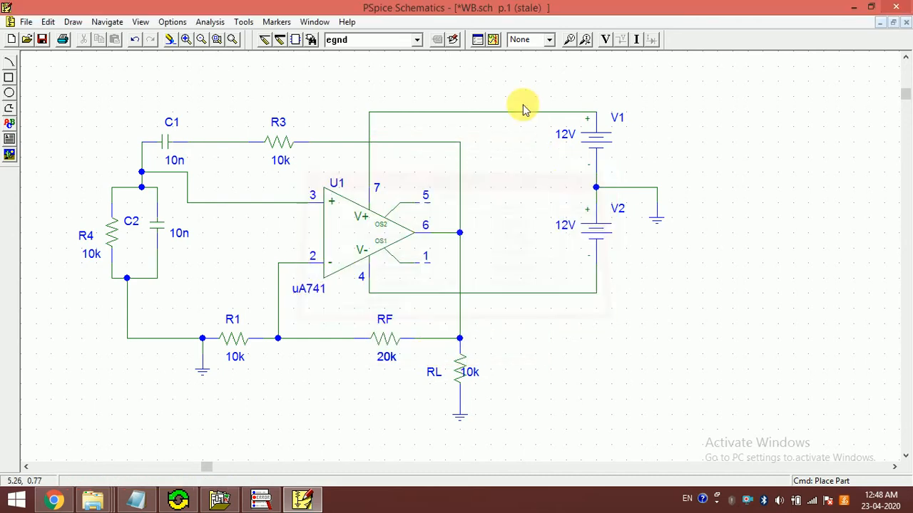
# Step: Rerun the simulation with the initial transient solution skipped and plot V(RL:2)
pyautogui.click(493, 42)
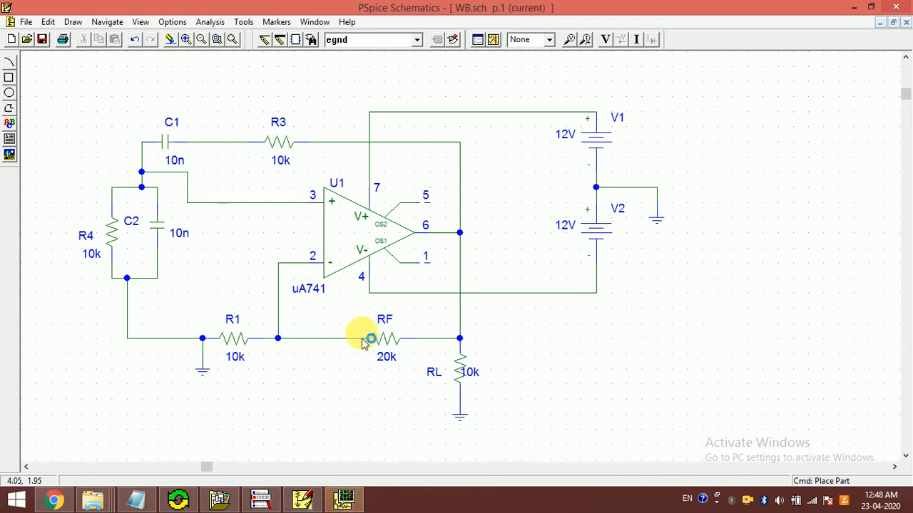
pyautogui.click(344, 497)
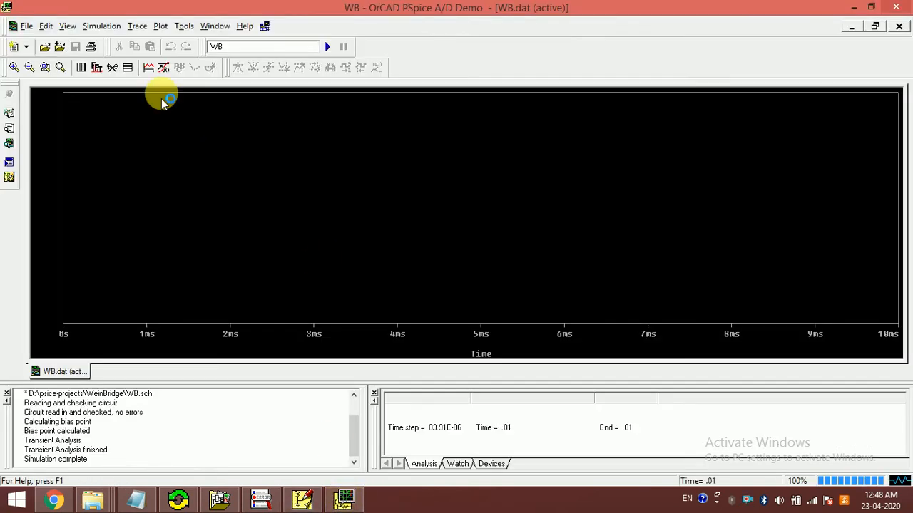
pyautogui.click(150, 70)
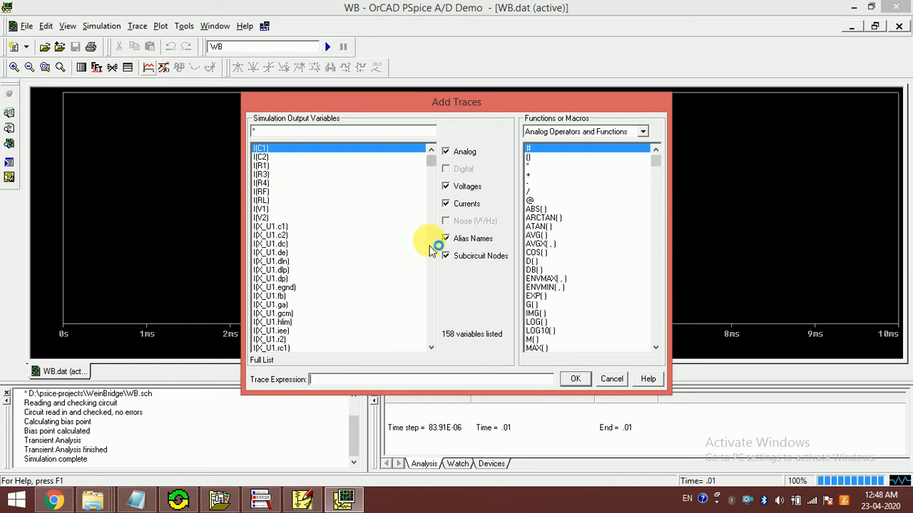
pyautogui.click(466, 204)
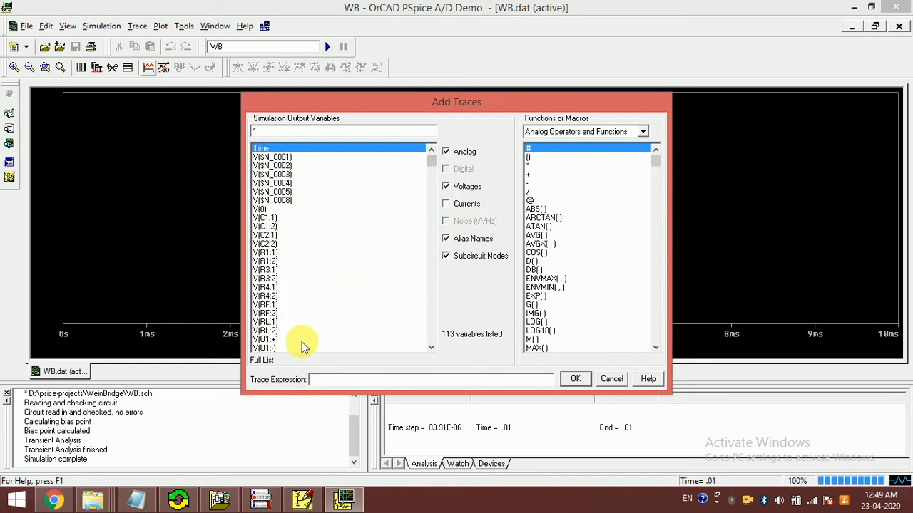
pyautogui.click(268, 333)
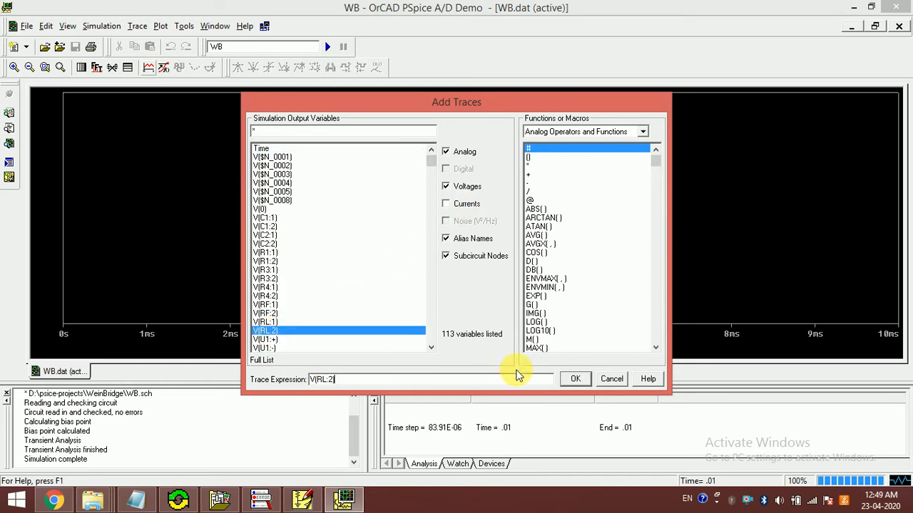
pyautogui.click(579, 378)
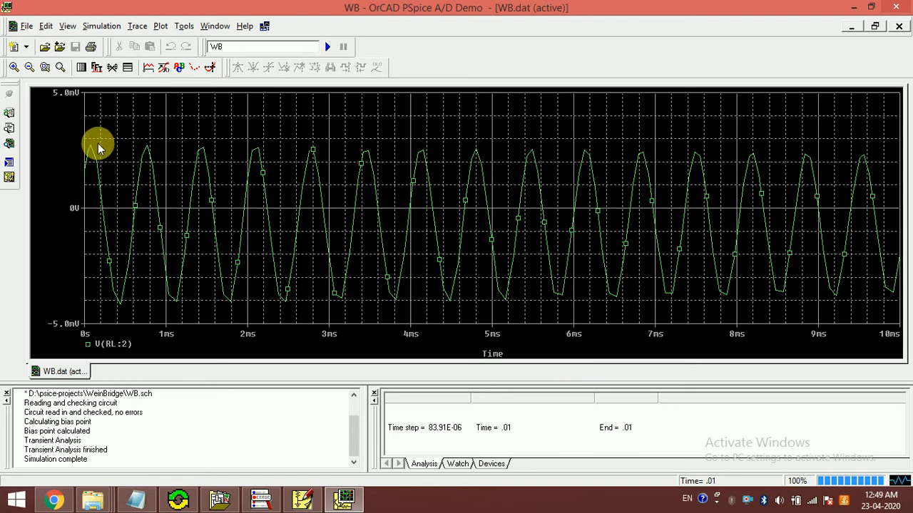
# Step: Close PSpice A/D and set the transient analysis final time to 4ms
pyautogui.click(905, 6)
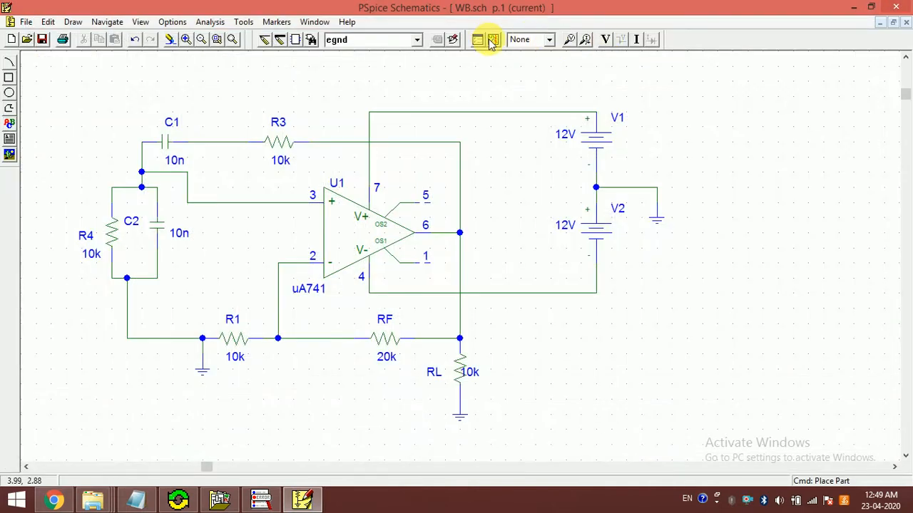
pyautogui.click(493, 40)
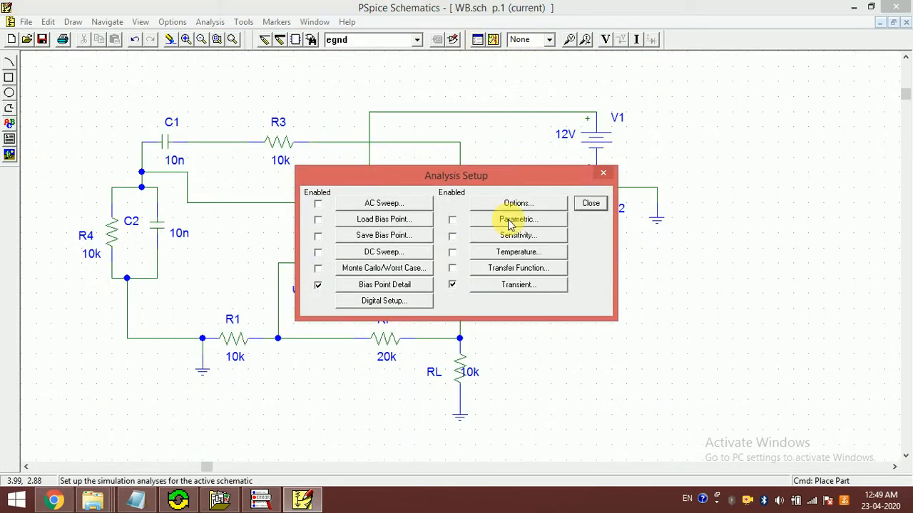
pyautogui.click(518, 285)
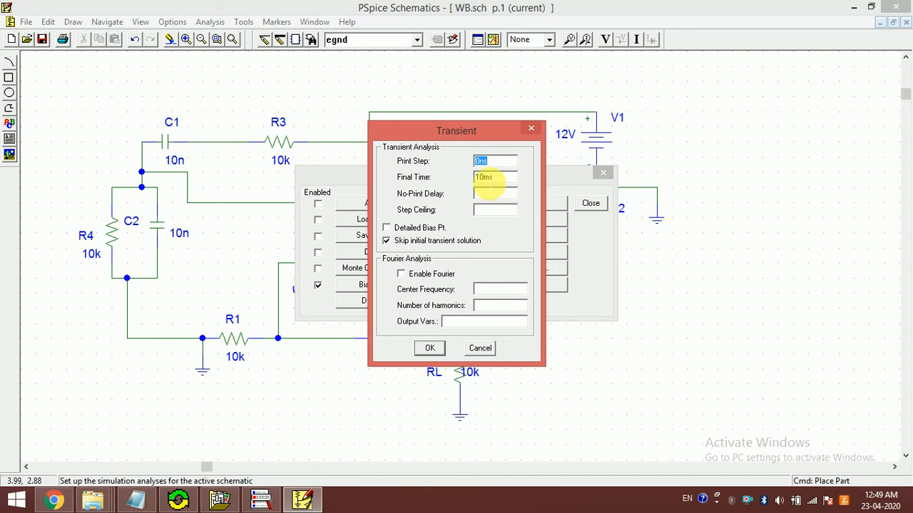
pyautogui.moveTo(484, 177); pyautogui.dragTo(451, 182)
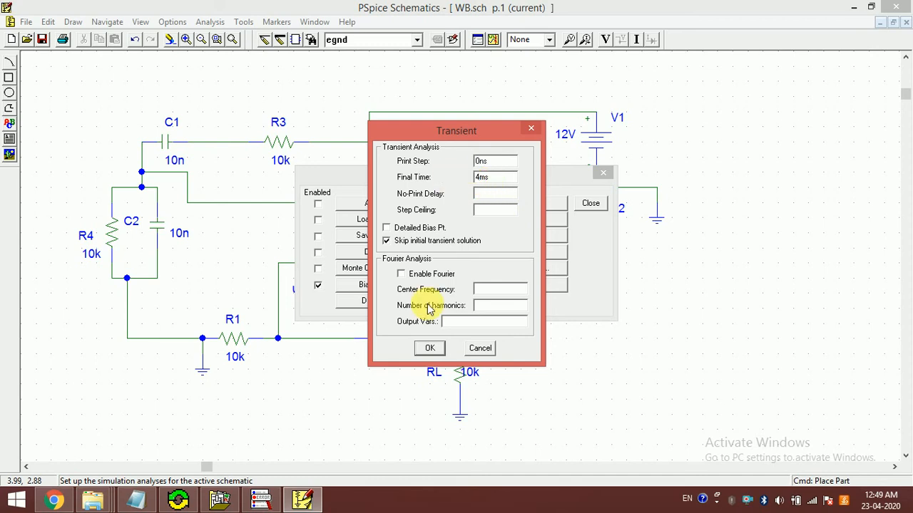
pyautogui.click(429, 346)
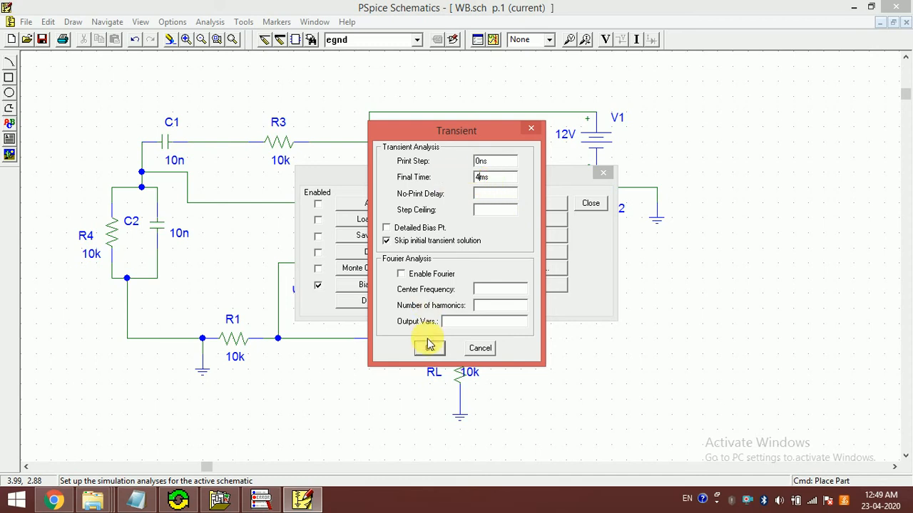
pyautogui.click(591, 205)
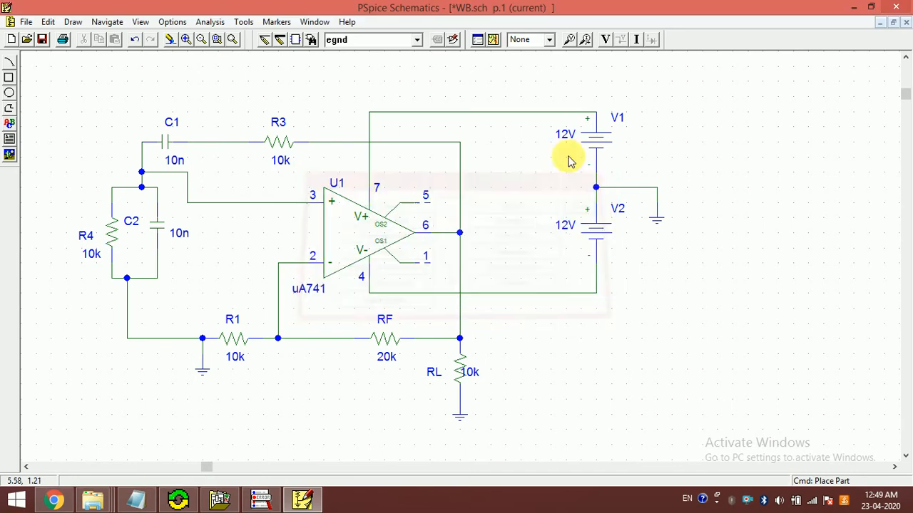
# Step: Rerun the simulation over the 4 ms span and plot V(RL:2)
pyautogui.click(493, 39)
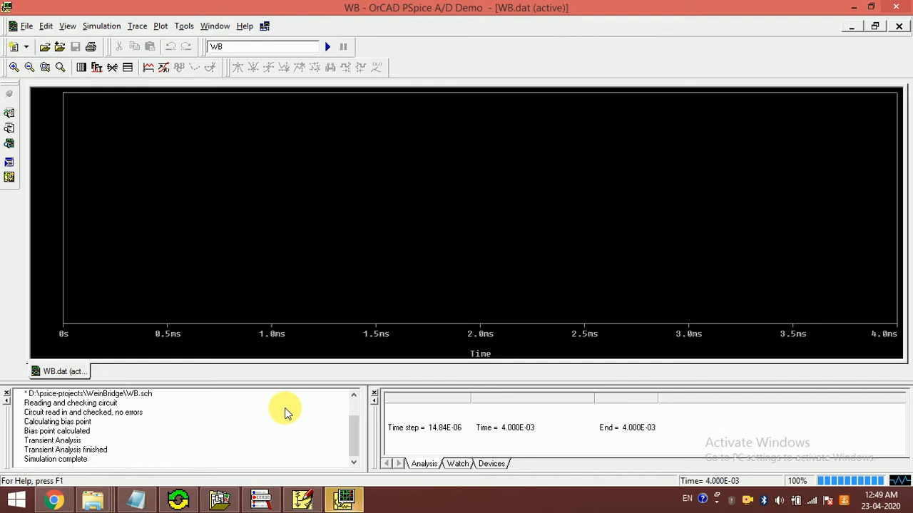
pyautogui.click(148, 67)
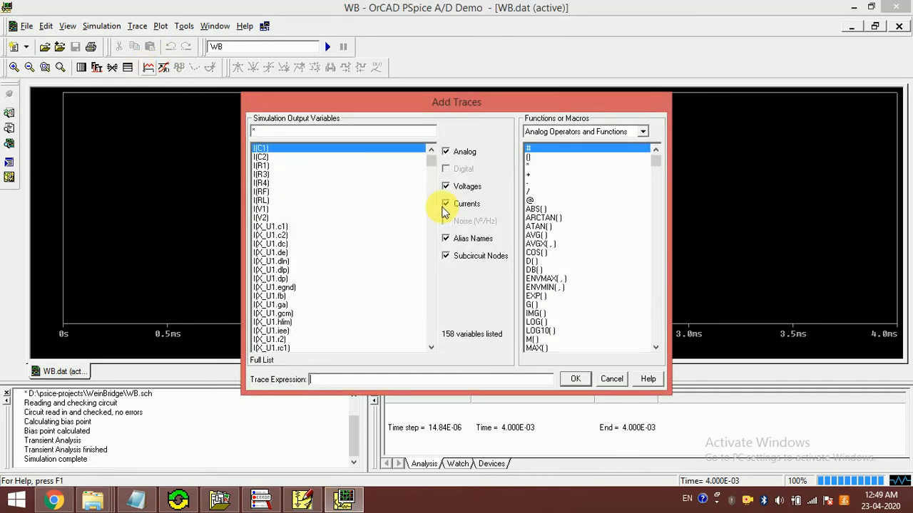
pyautogui.click(454, 206)
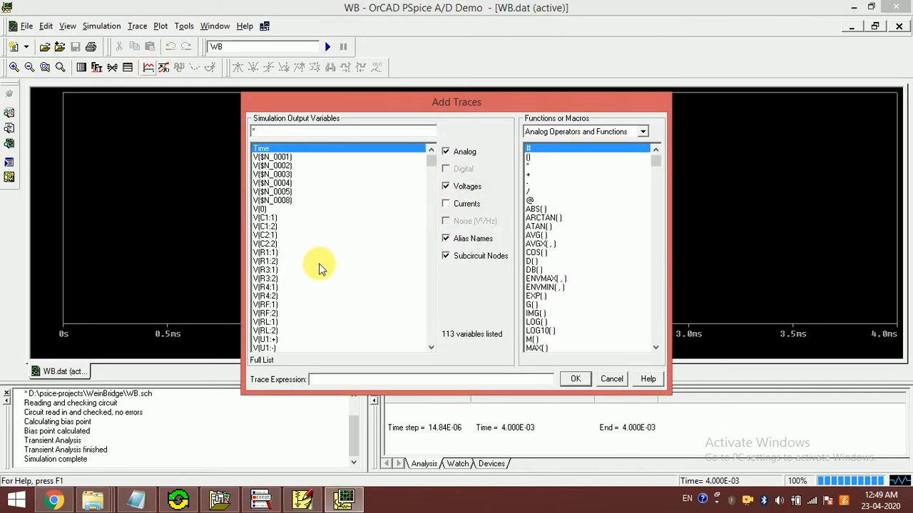
pyautogui.click(270, 330)
pyautogui.click(575, 379)
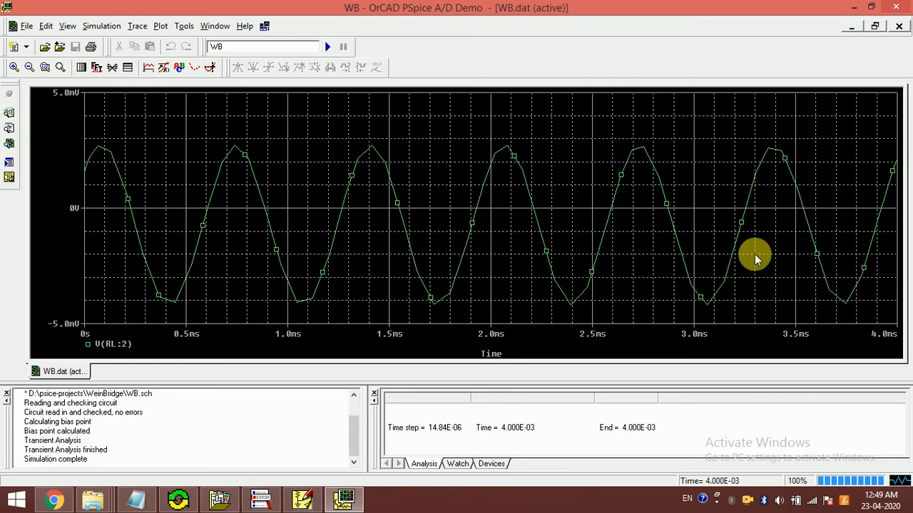
# Step: Check the plotted waveform against the calculated frequency and period in the Circuit_Simulation.txt Notepad notes, and close PSpice A/D
pyautogui.click(129, 502)
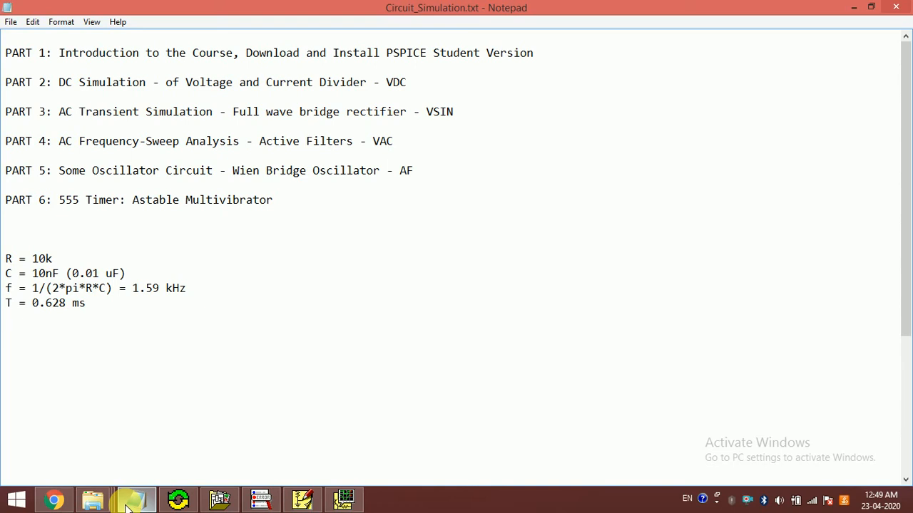
pyautogui.click(130, 502)
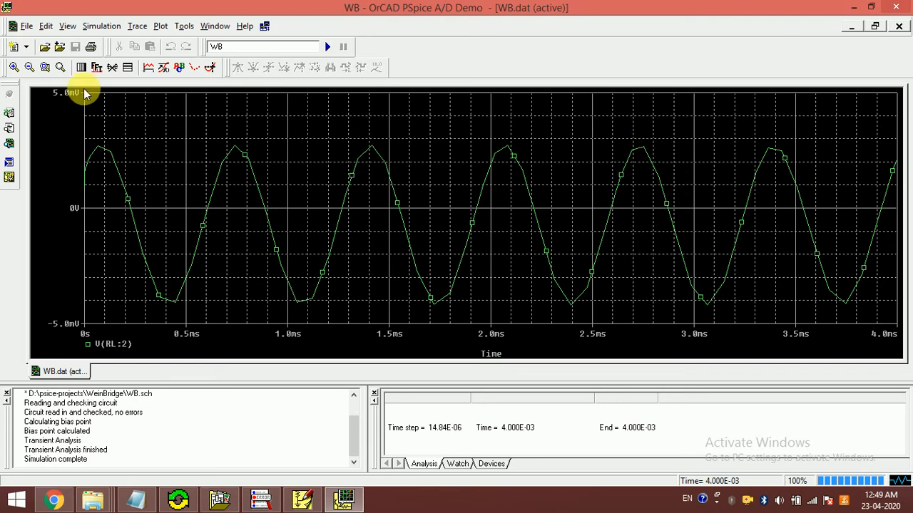
pyautogui.click(896, 7)
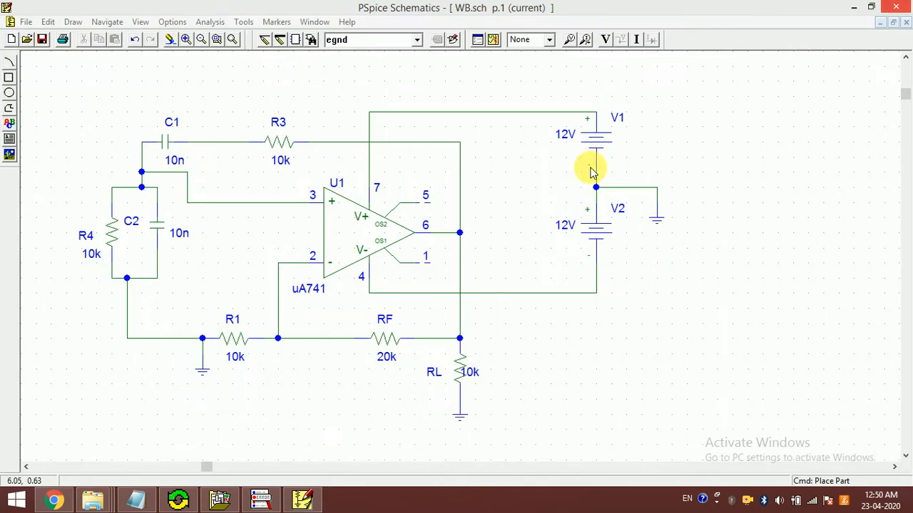
# Step: Set resistor R1's value to 8k in the schematic
pyautogui.doubleClick(234, 358)
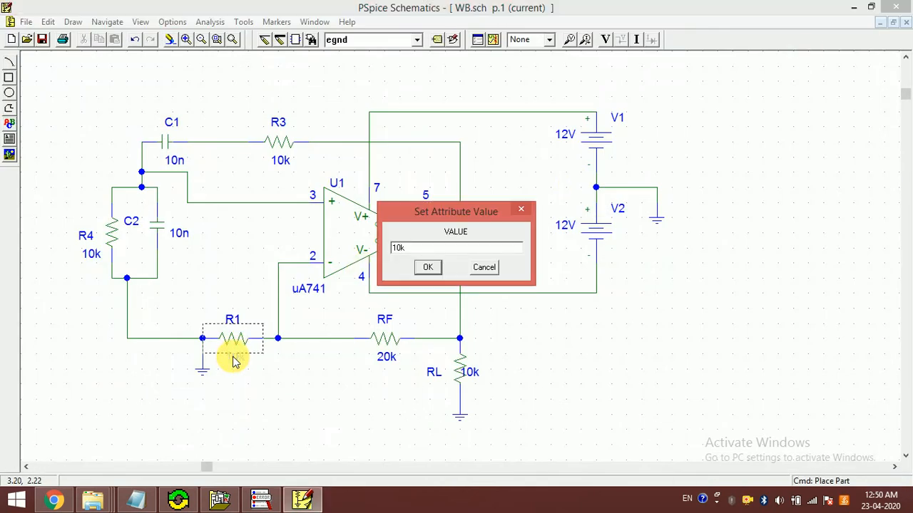
pyautogui.write('8k')
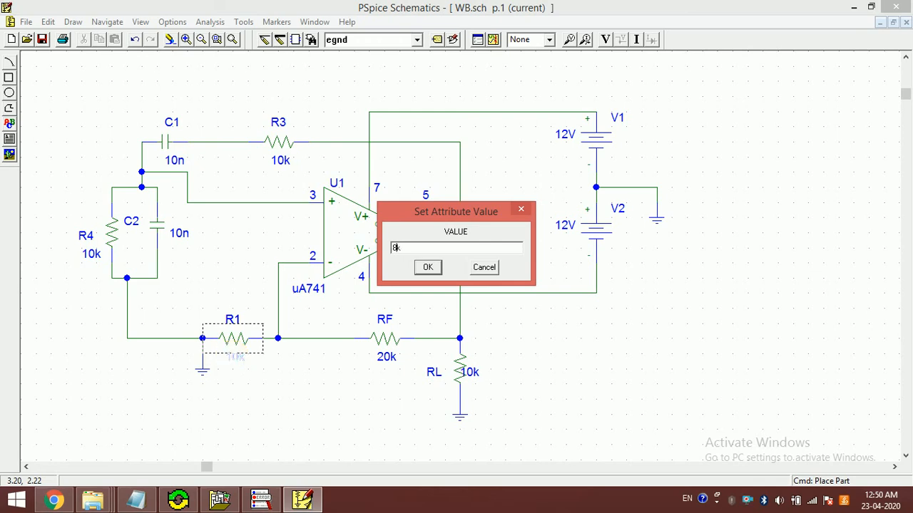
pyautogui.press('Return')
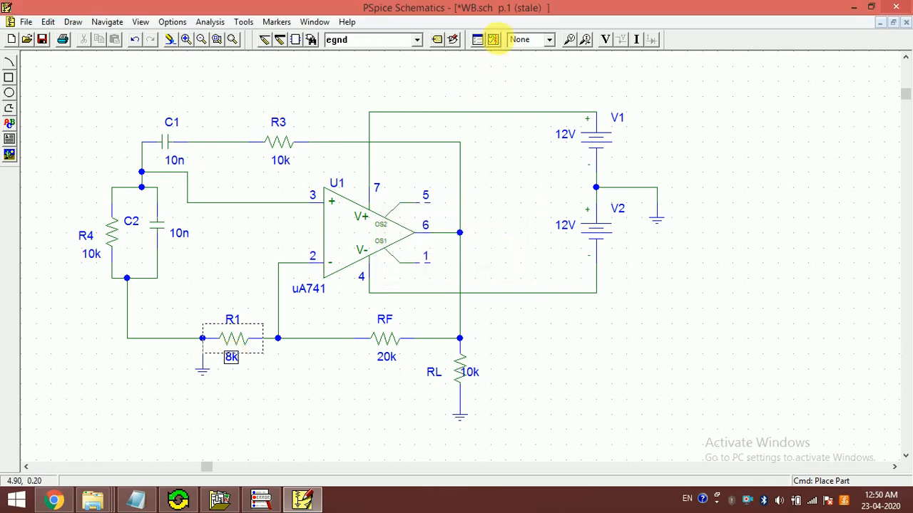
# Step: Simulate the circuit with R1 at 8k and plot V(RL:2) in PSpice A/D
pyautogui.click(493, 40)
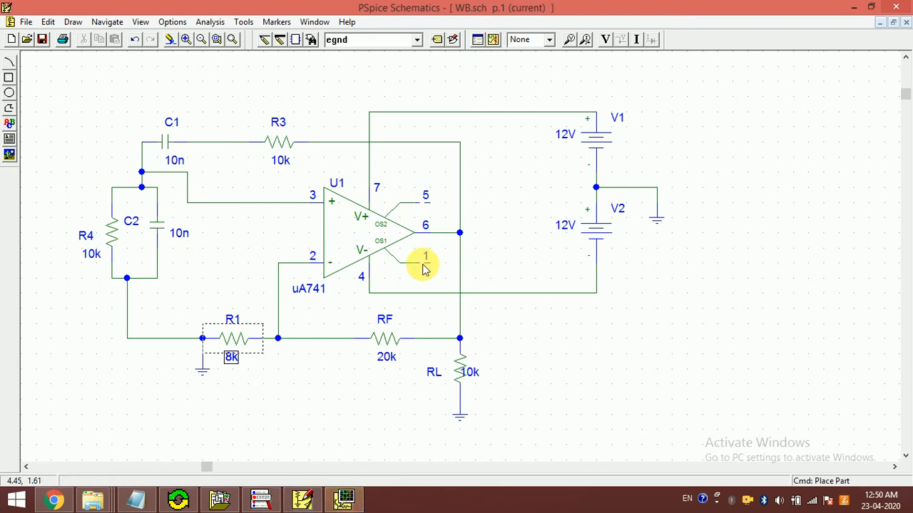
pyautogui.click(344, 497)
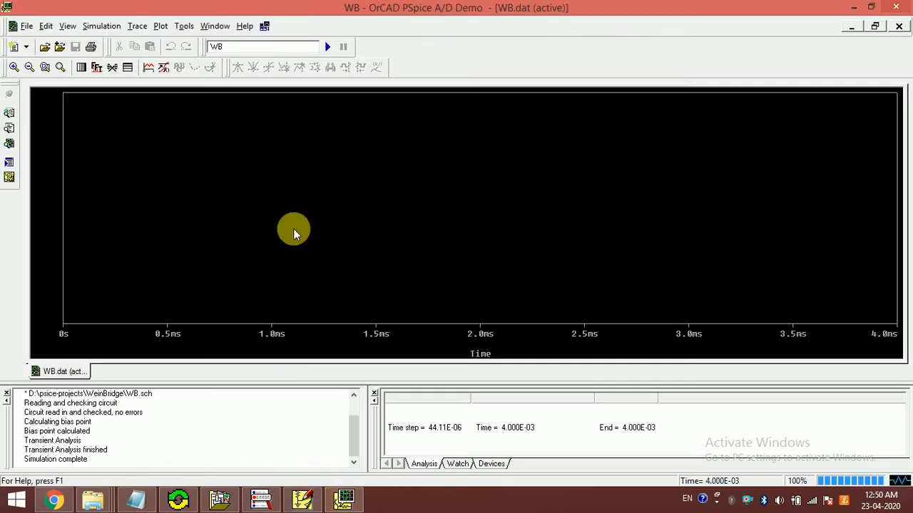
pyautogui.click(148, 68)
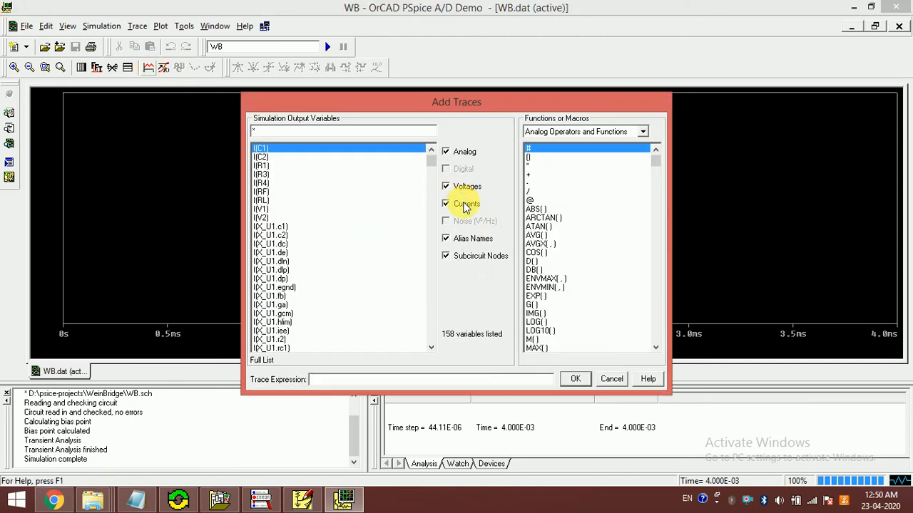
pyautogui.click(464, 205)
pyautogui.click(266, 330)
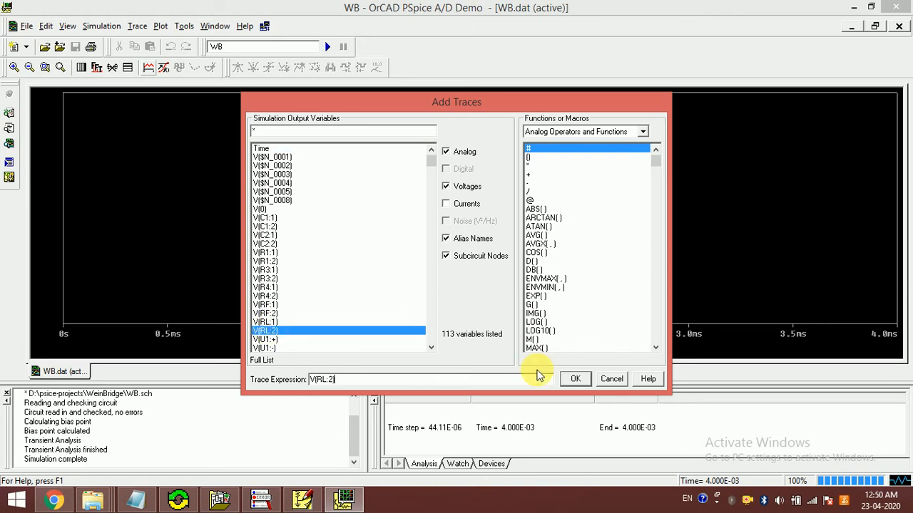
pyautogui.click(576, 378)
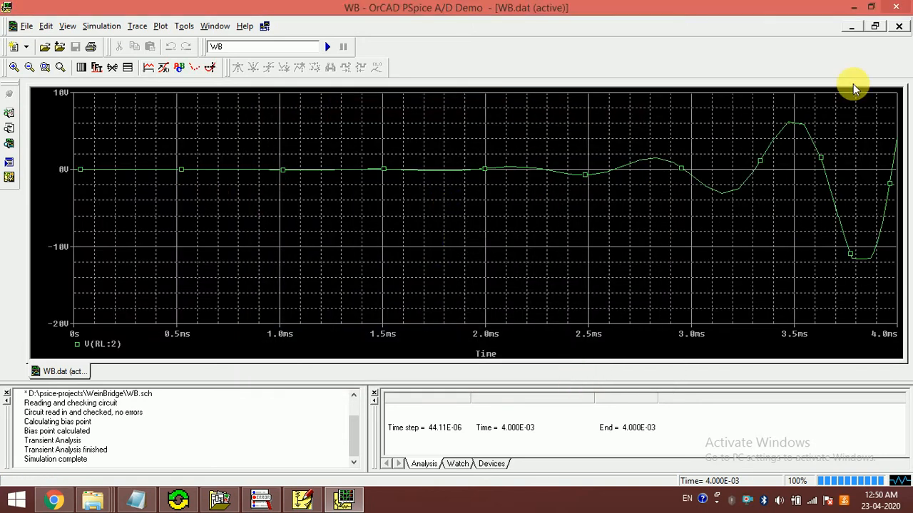
# Step: Close PSpice A/D and set resistor R1's value to 9k in the schematic
pyautogui.click(895, 7)
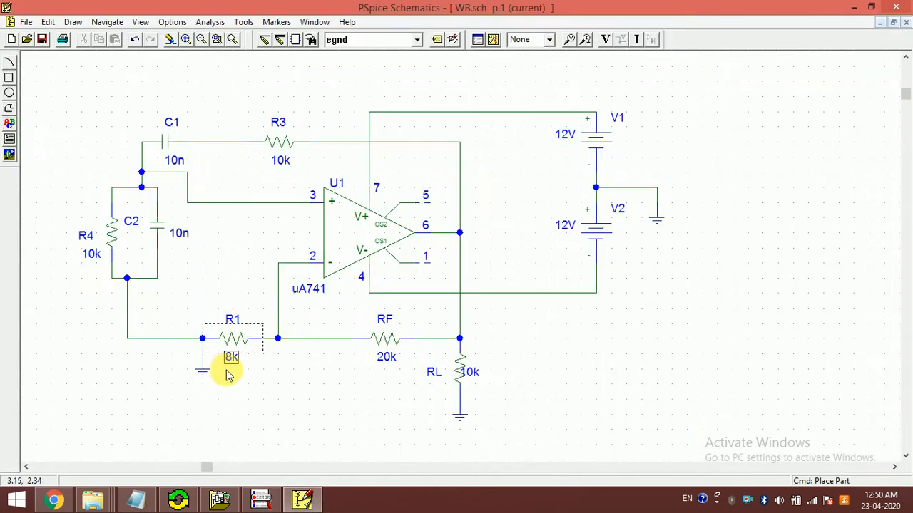
pyautogui.doubleClick(229, 358)
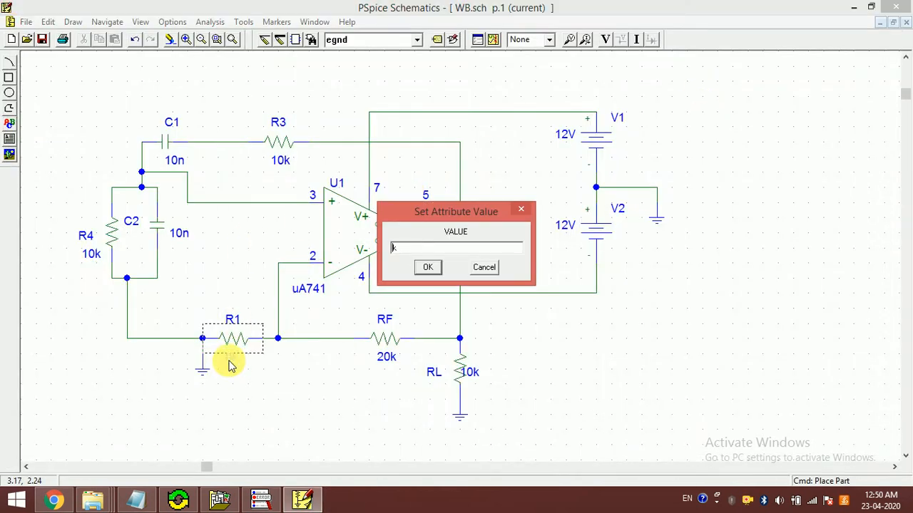
pyautogui.write('9')
pyautogui.press('Return')
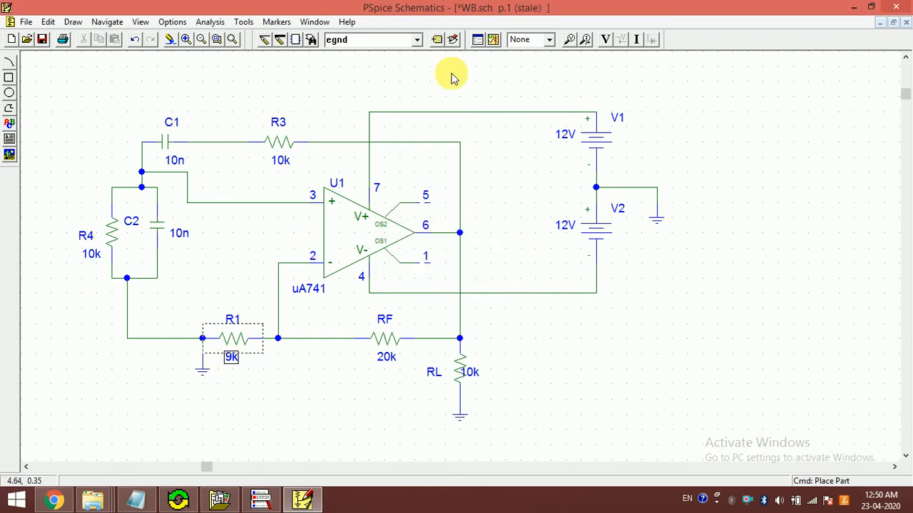
# Step: Simulate the circuit with R1 at 9k, plot V(RL:2), and close PSpice A/D after viewing the waveform
pyautogui.click(492, 42)
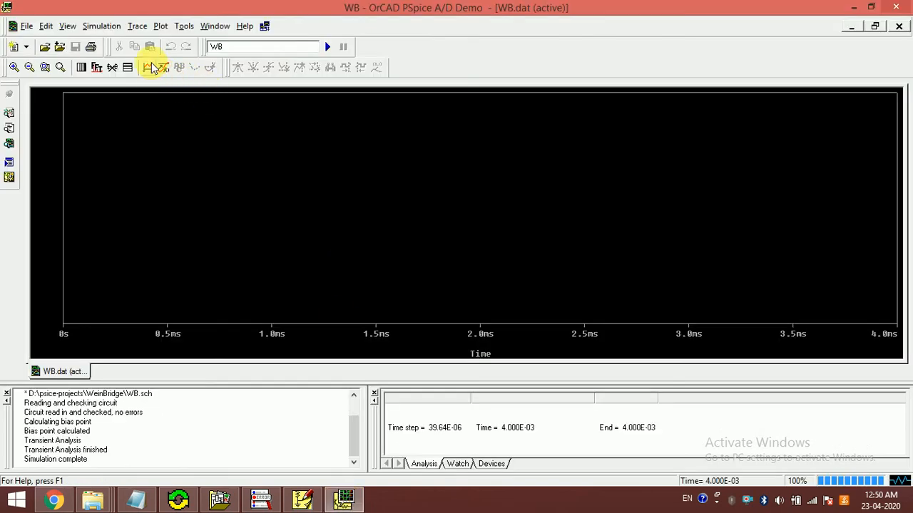
pyautogui.click(151, 67)
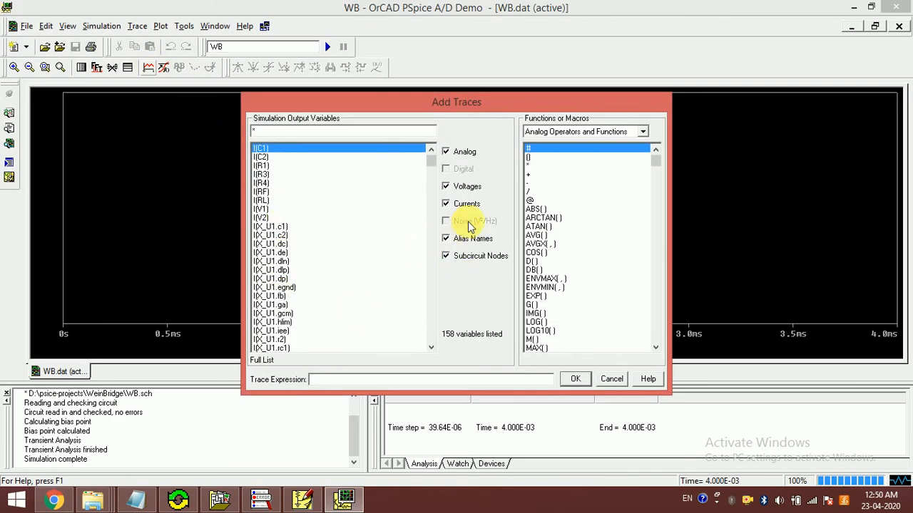
pyautogui.click(462, 207)
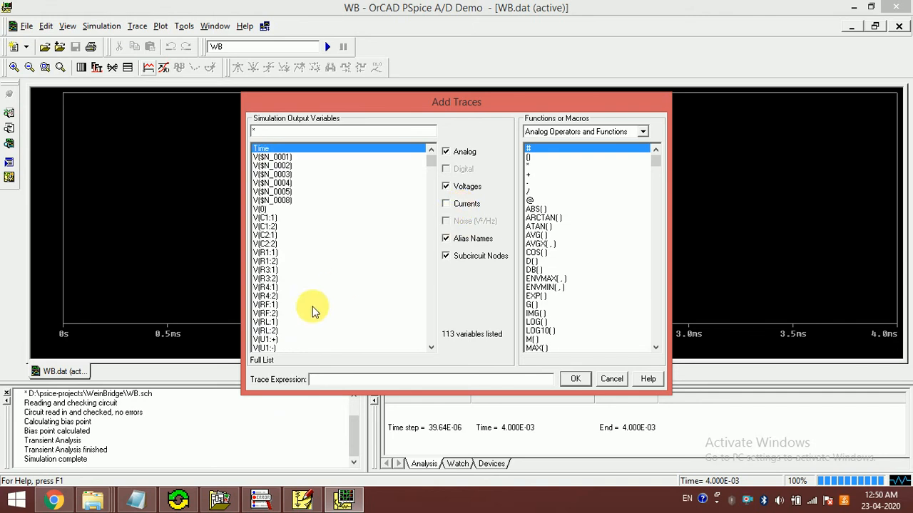
pyautogui.click(265, 331)
pyautogui.click(574, 379)
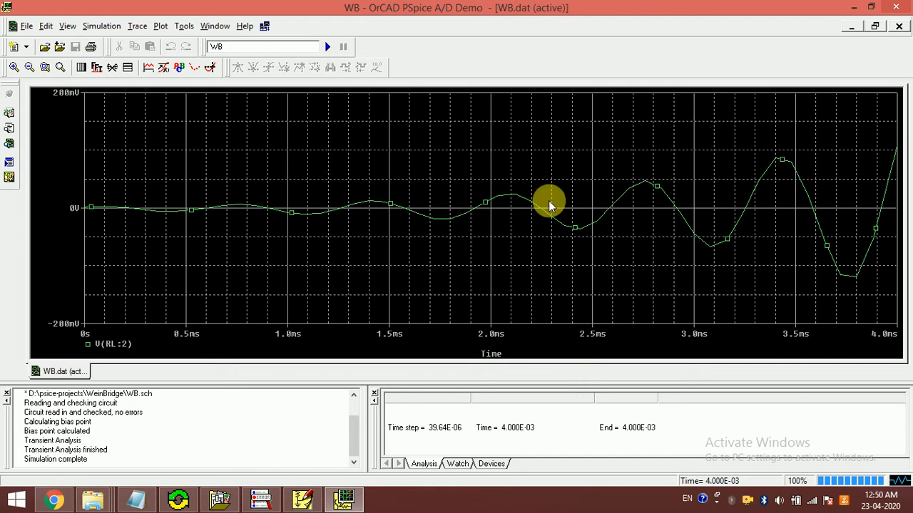
pyautogui.click(895, 7)
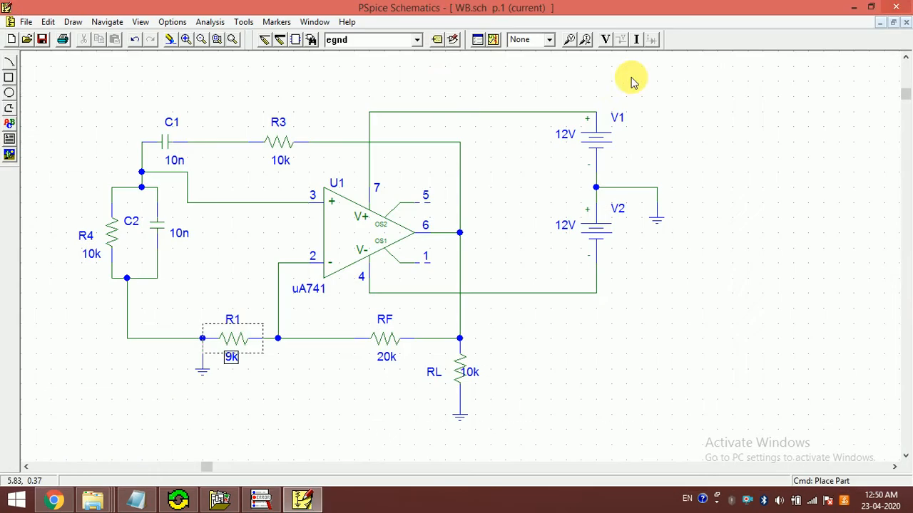
# Step: Set the transient analysis final time to 10 ms and close the analysis setup
pyautogui.click(479, 39)
pyautogui.click(516, 285)
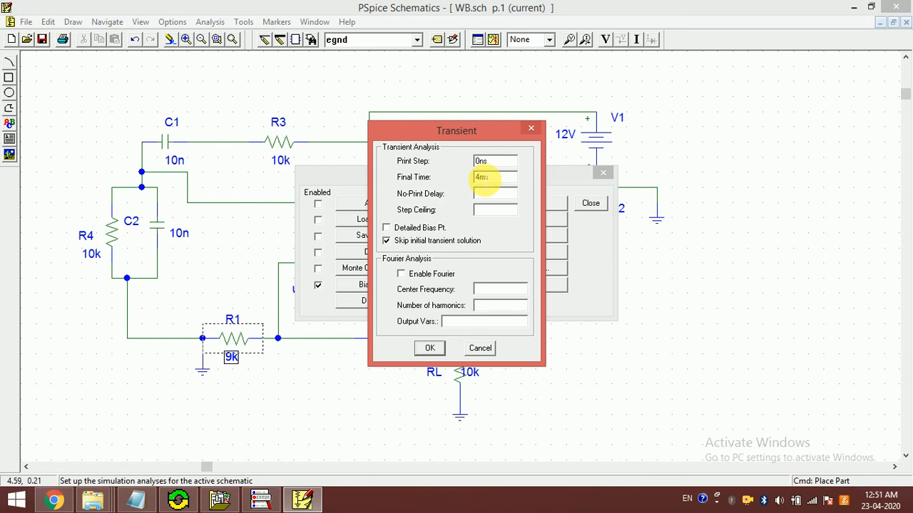
pyautogui.click(480, 177)
pyautogui.press('BackSpace')
pyautogui.press('Return')
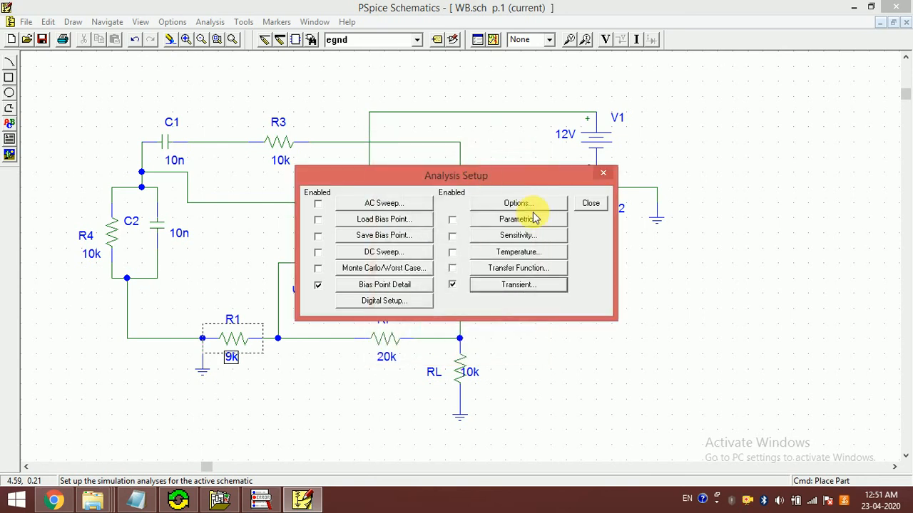
pyautogui.click(590, 204)
# Step: Simulate the circuit, plot V(RL:2) with currents excluded from the trace list, and close PSpice A/D after viewing the waveform
pyautogui.click(492, 39)
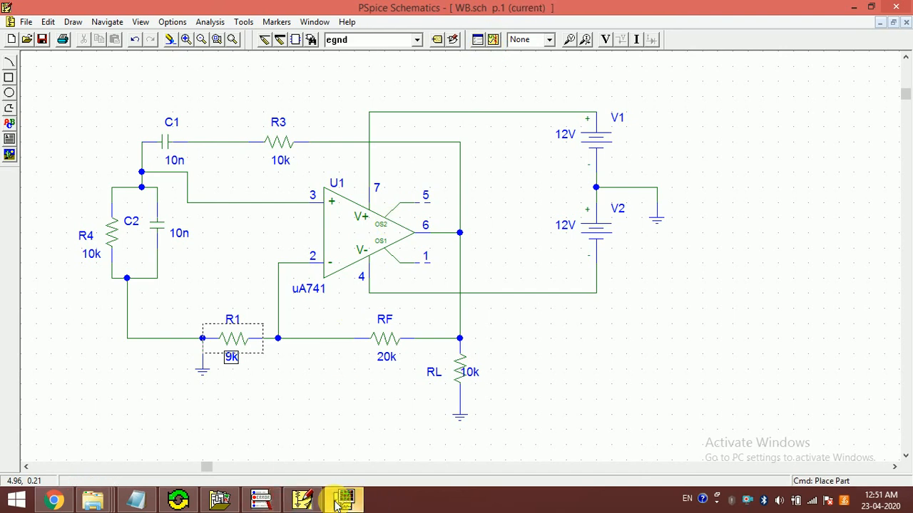
pyautogui.click(344, 503)
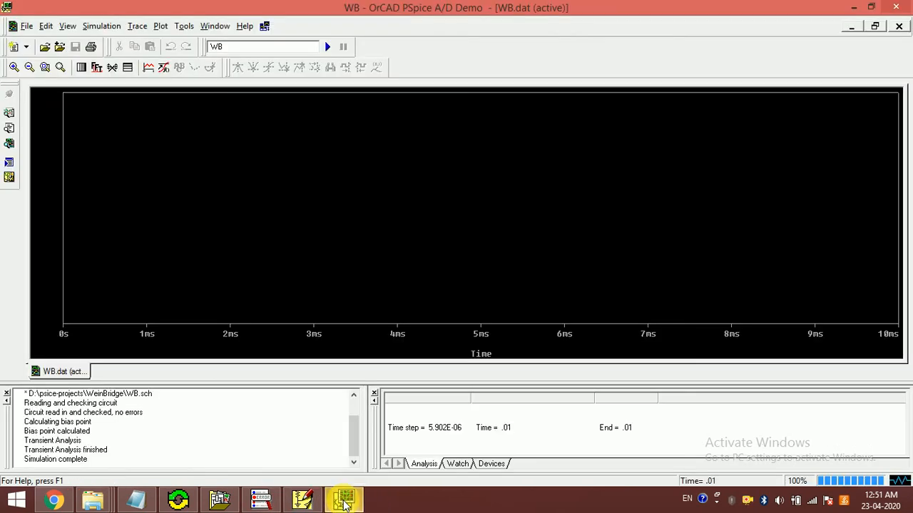
pyautogui.click(147, 69)
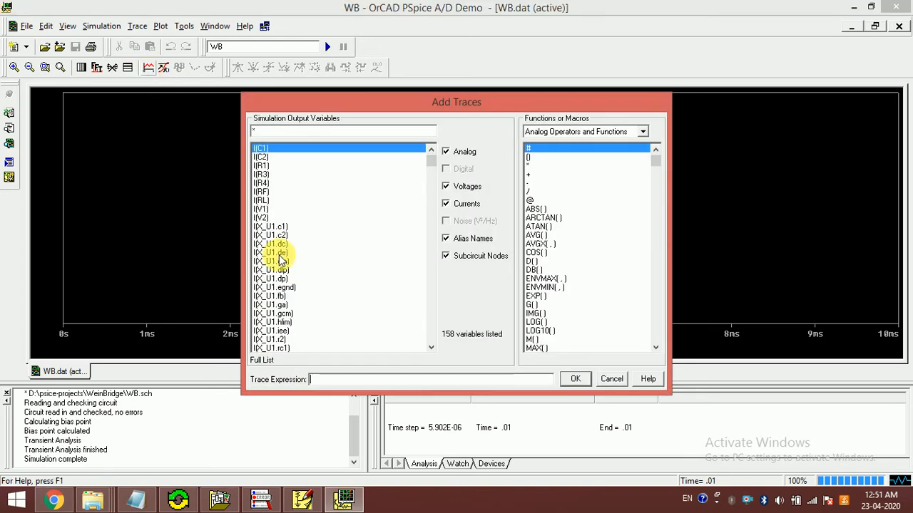
pyautogui.click(457, 205)
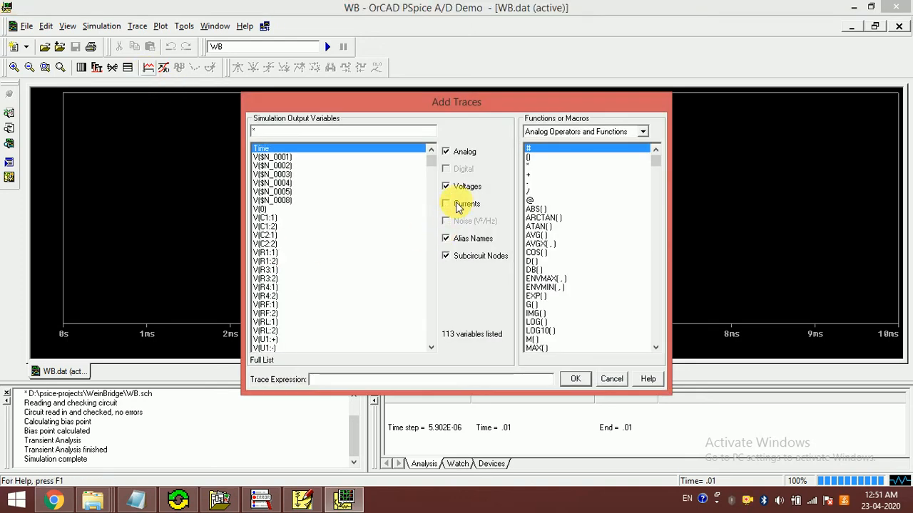
pyautogui.click(270, 333)
pyautogui.click(574, 379)
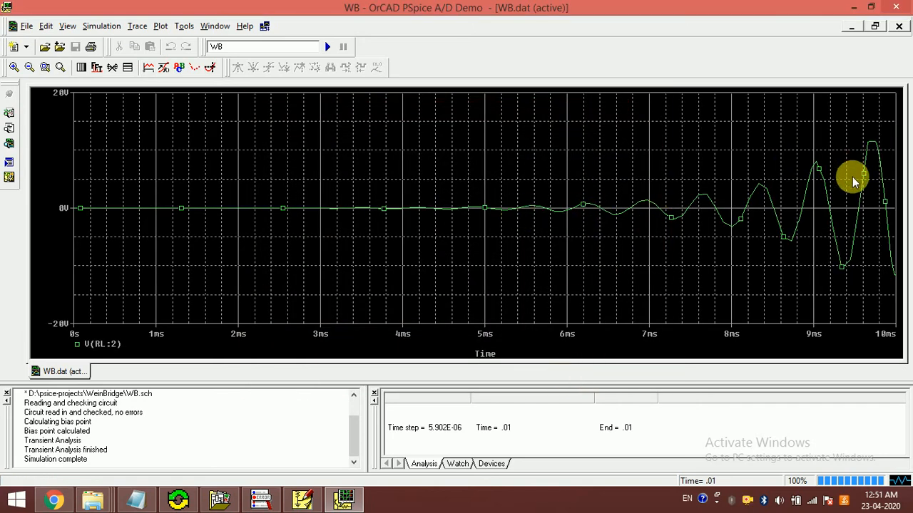
pyautogui.click(896, 7)
# Step: Rerun the transient simulation, deselect R1, and switch to PSpice A/D to show the result window
pyautogui.click(493, 39)
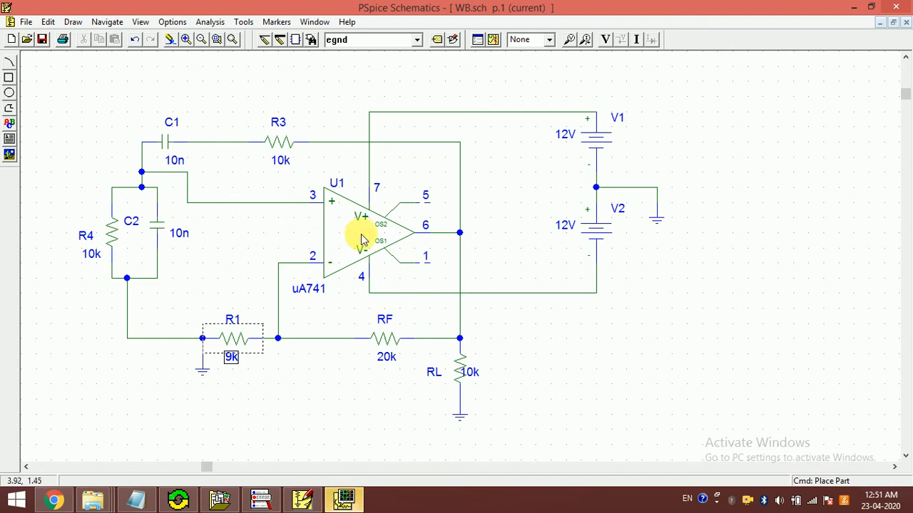
pyautogui.click(243, 388)
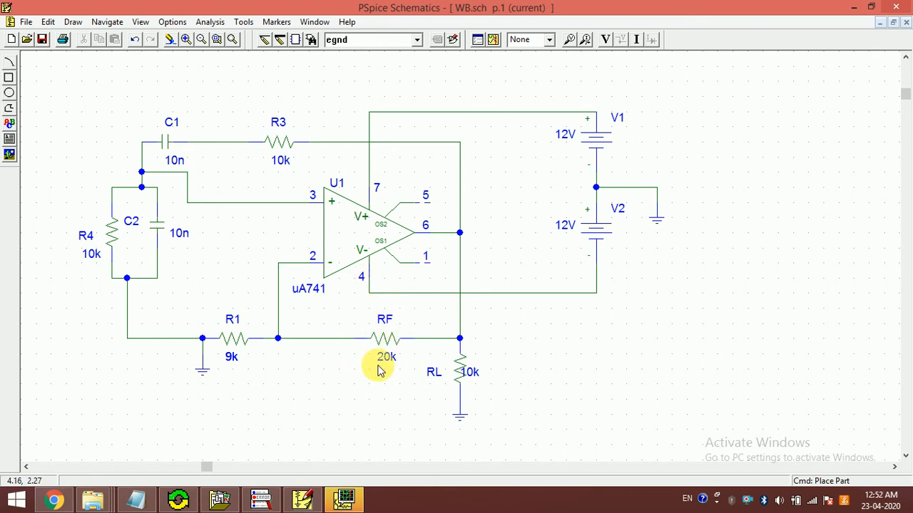
pyautogui.click(343, 501)
pyautogui.click(344, 500)
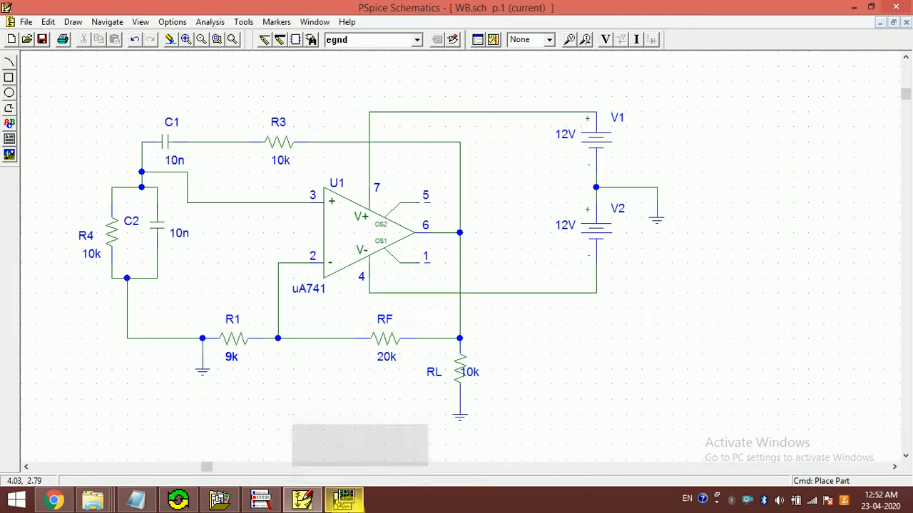
pyautogui.click(343, 501)
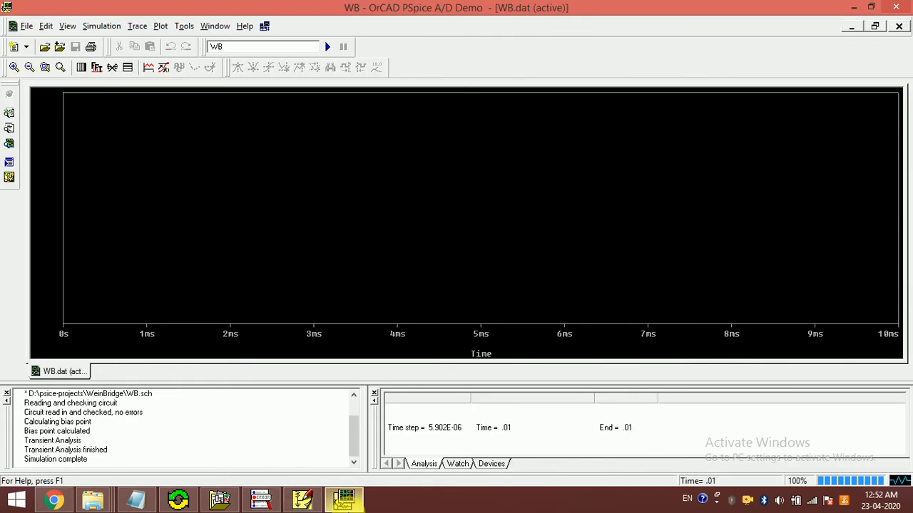
pyautogui.click(343, 500)
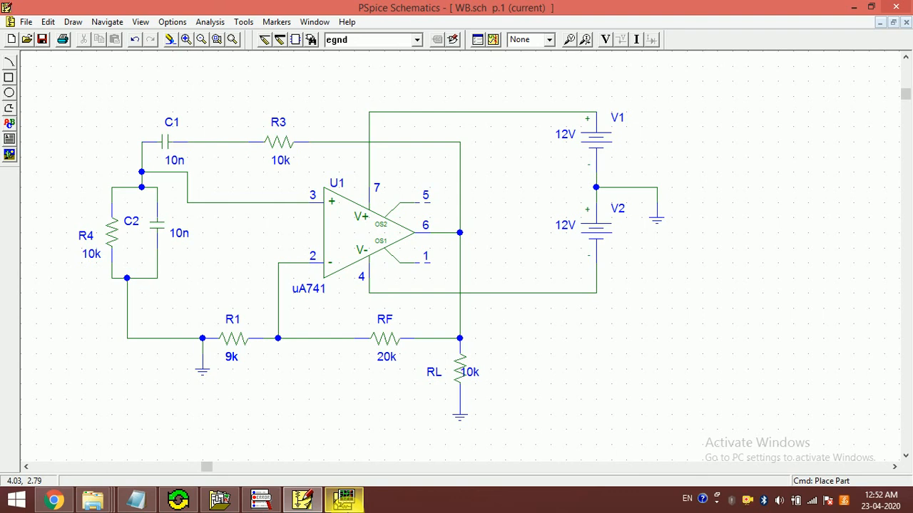
pyautogui.click(343, 501)
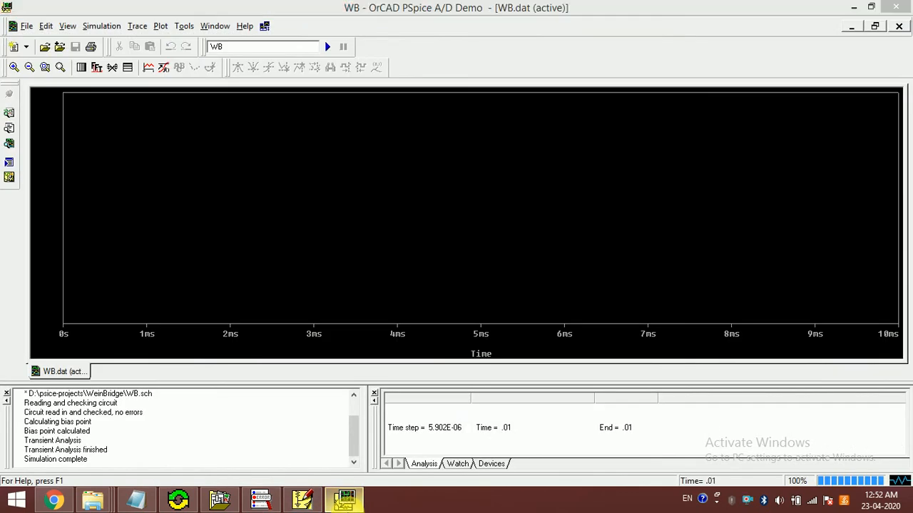
pyautogui.click(344, 500)
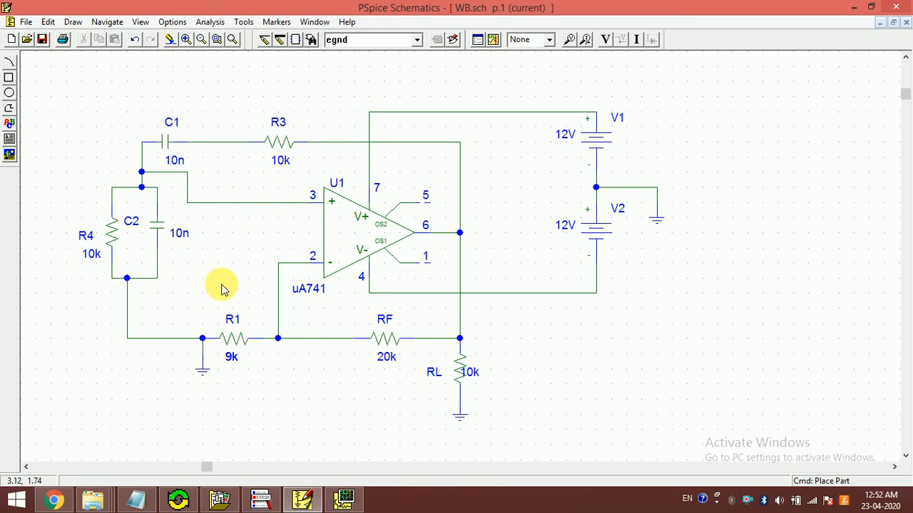
pyautogui.click(627, 96)
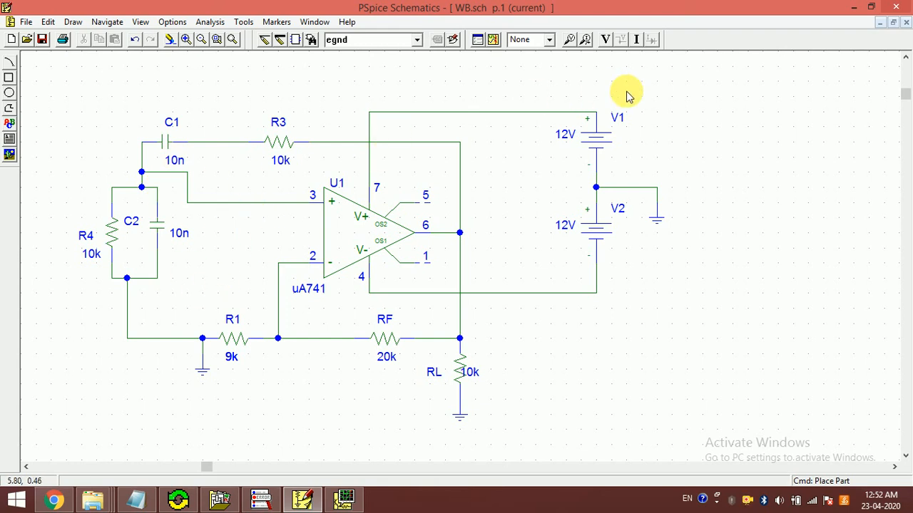